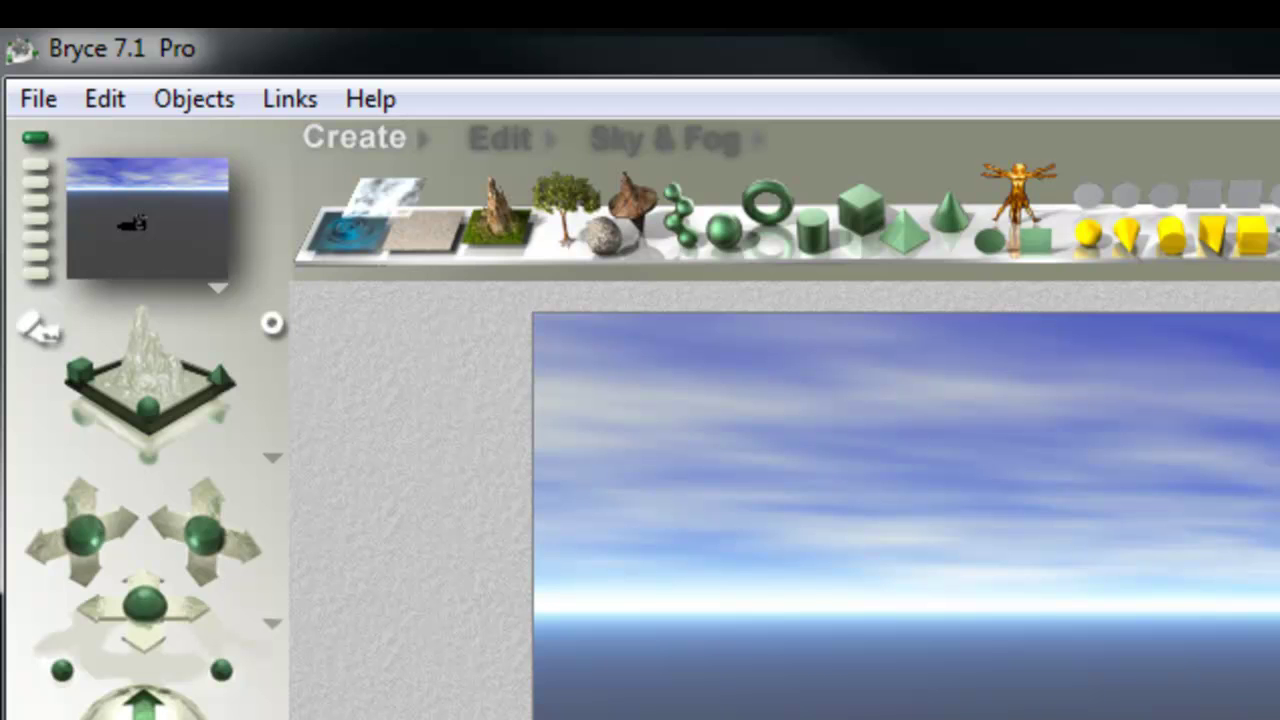
# - Switch the sky's atmosphere off and set the background colour to white
pyautogui.click(678, 144)
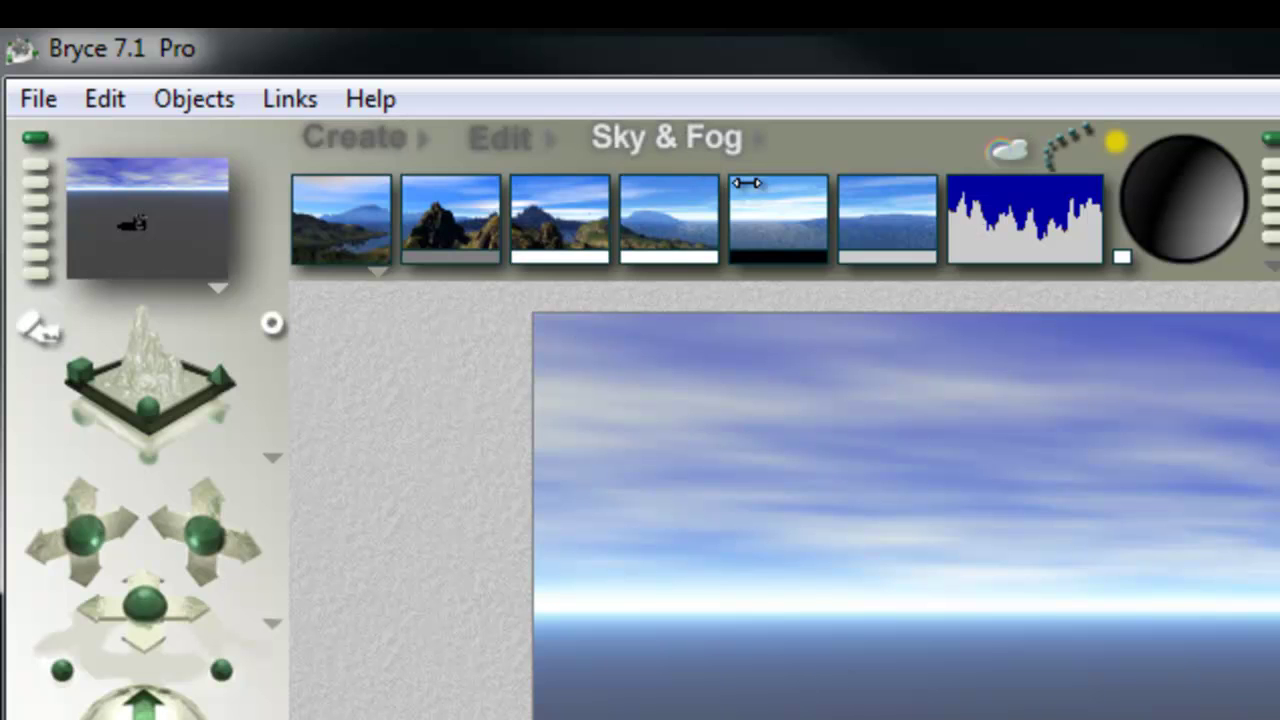
pyautogui.click(376, 272)
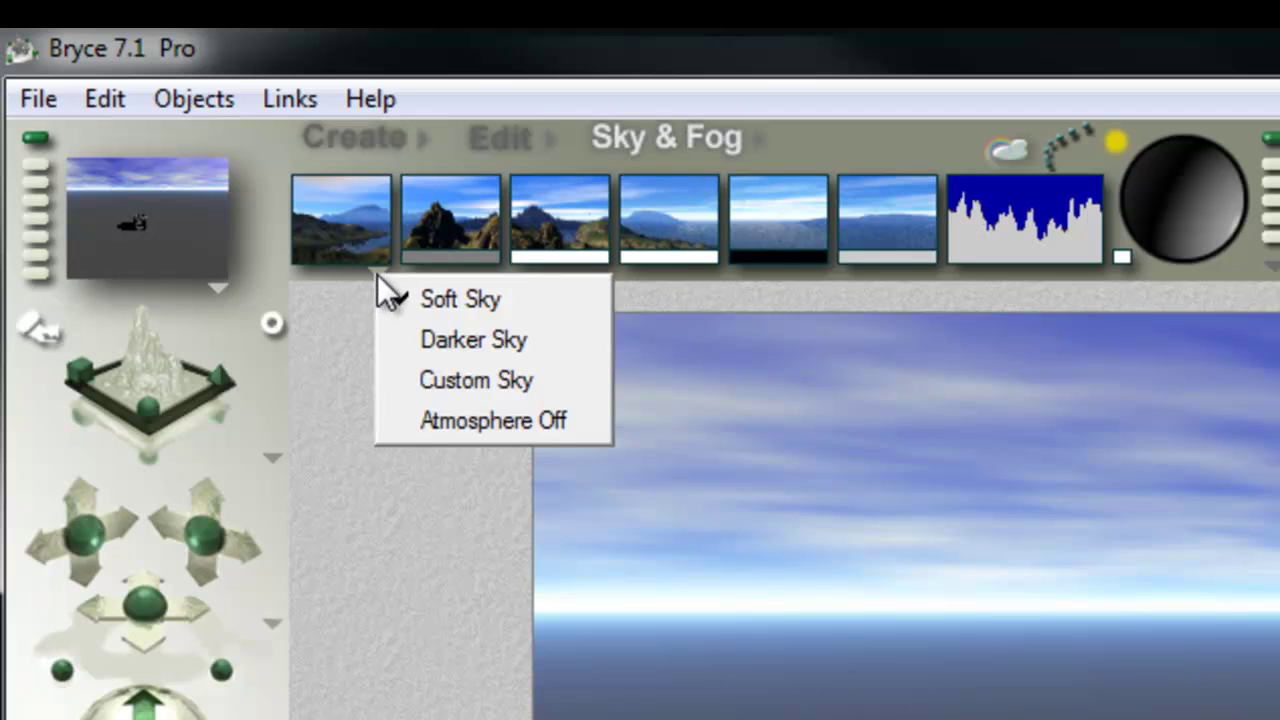
pyautogui.click(442, 422)
pyautogui.moveTo(352, 250); pyautogui.dragTo(590, 242)
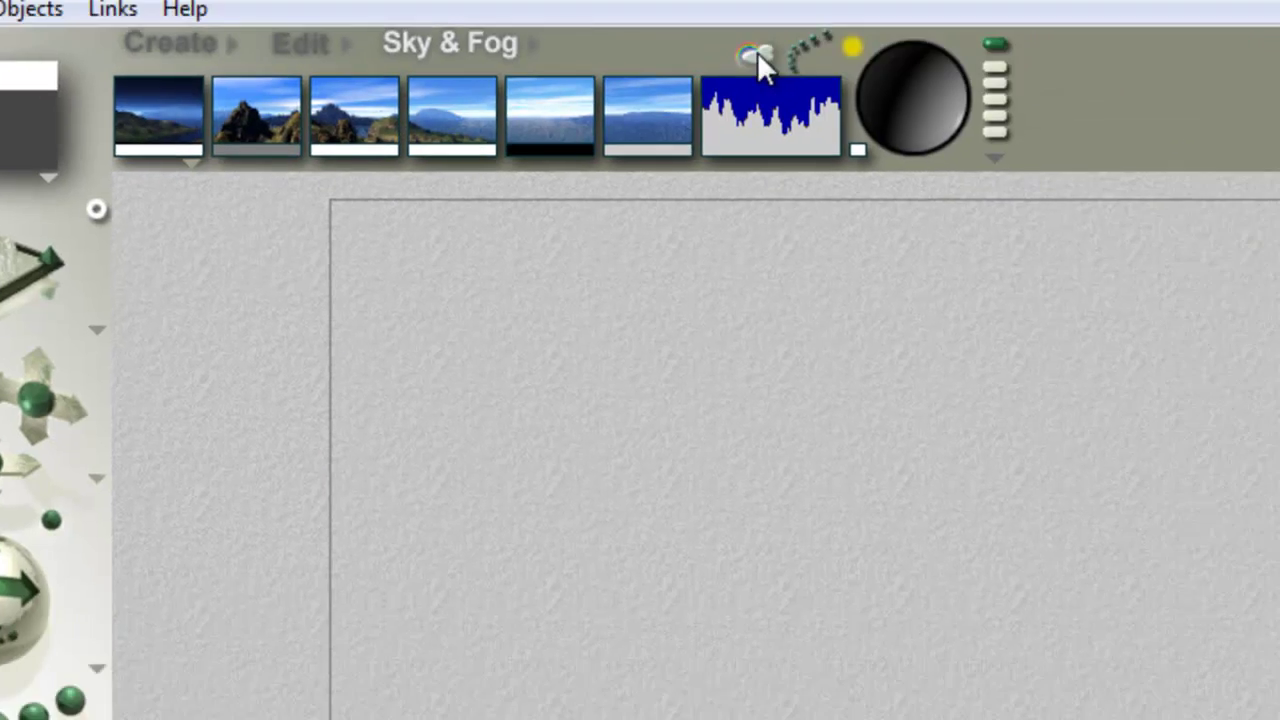
# - Enable the HDRI image in the Sky Lab's image-based lighting settings and render the current sky into it
pyautogui.click(757, 52)
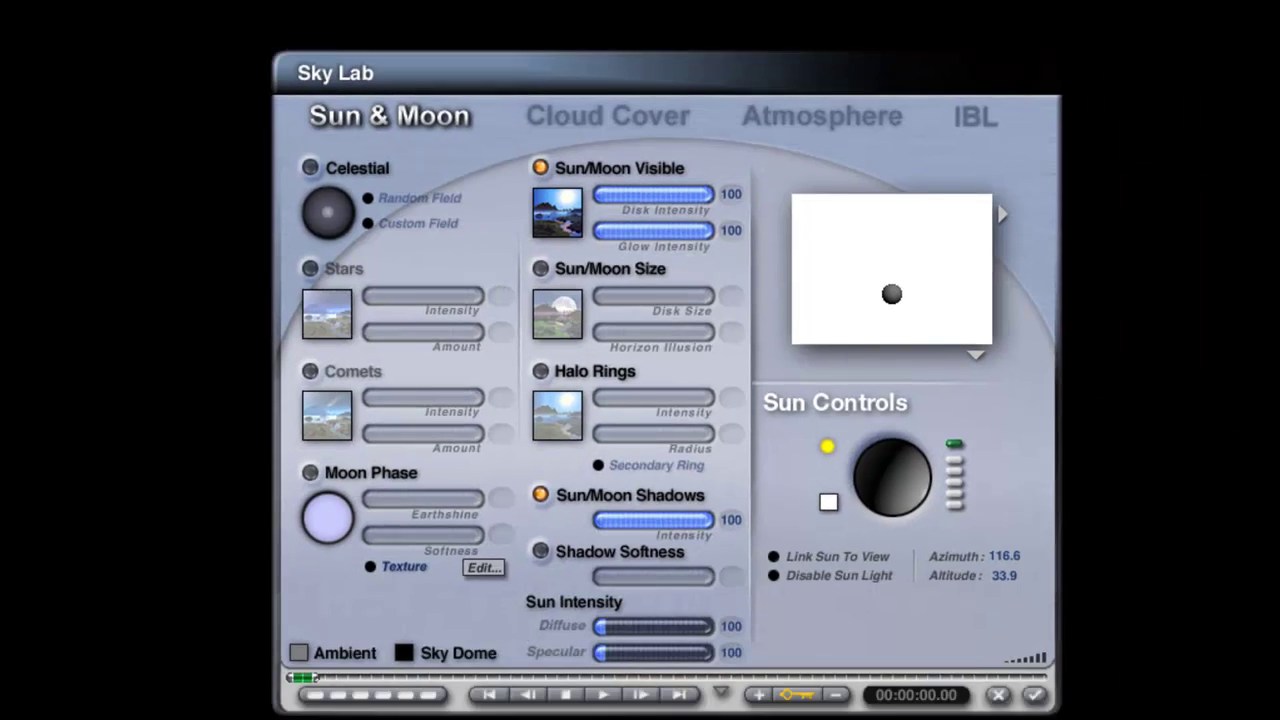
pyautogui.click(952, 104)
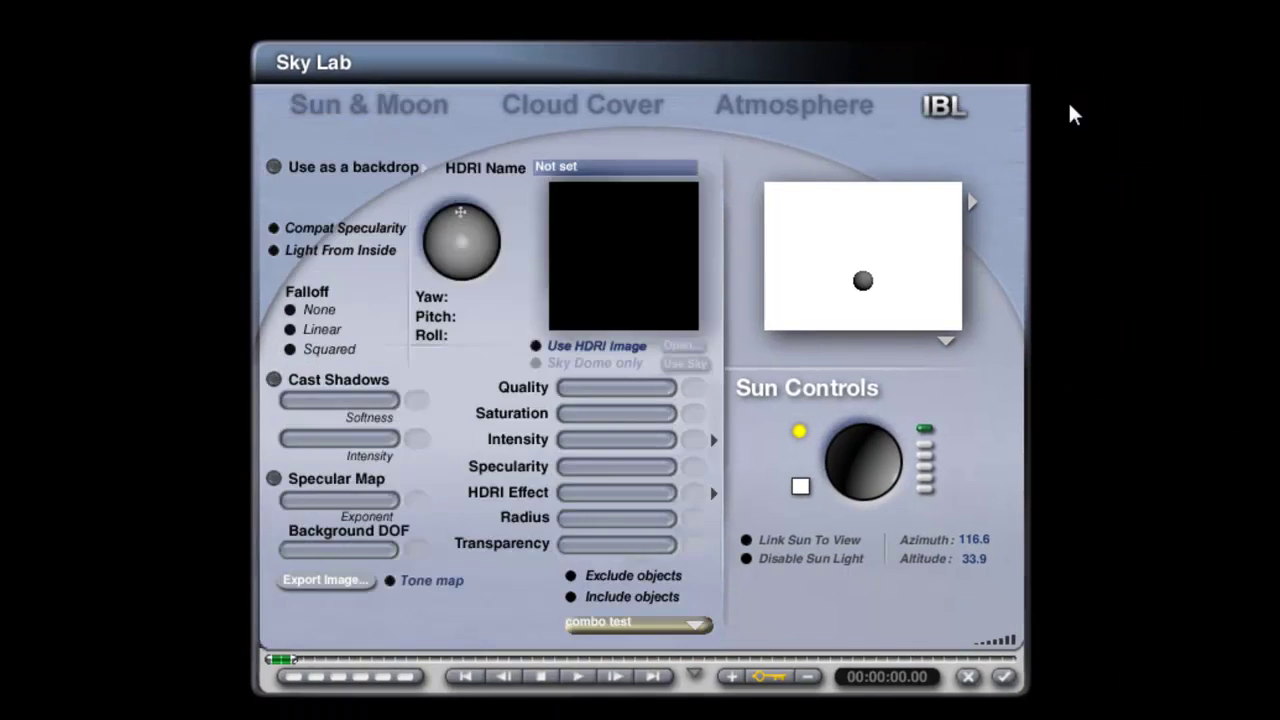
pyautogui.click(542, 346)
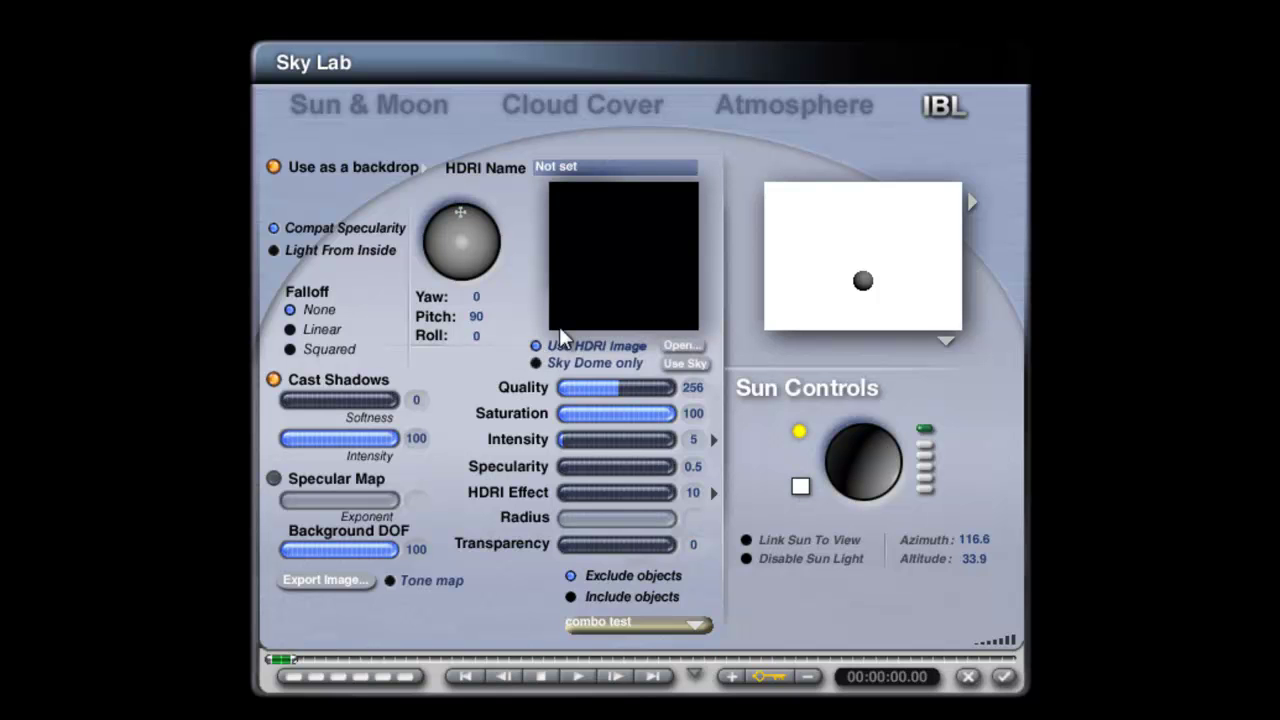
pyautogui.click(700, 369)
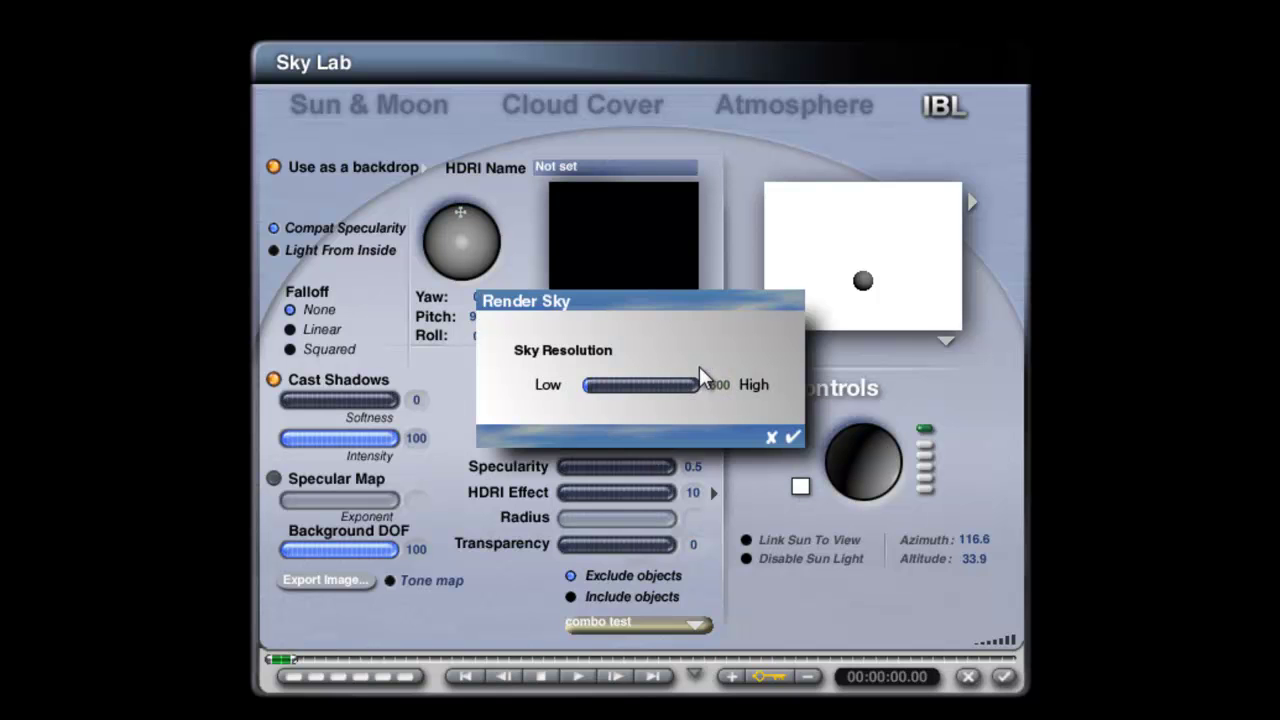
pyautogui.click(793, 438)
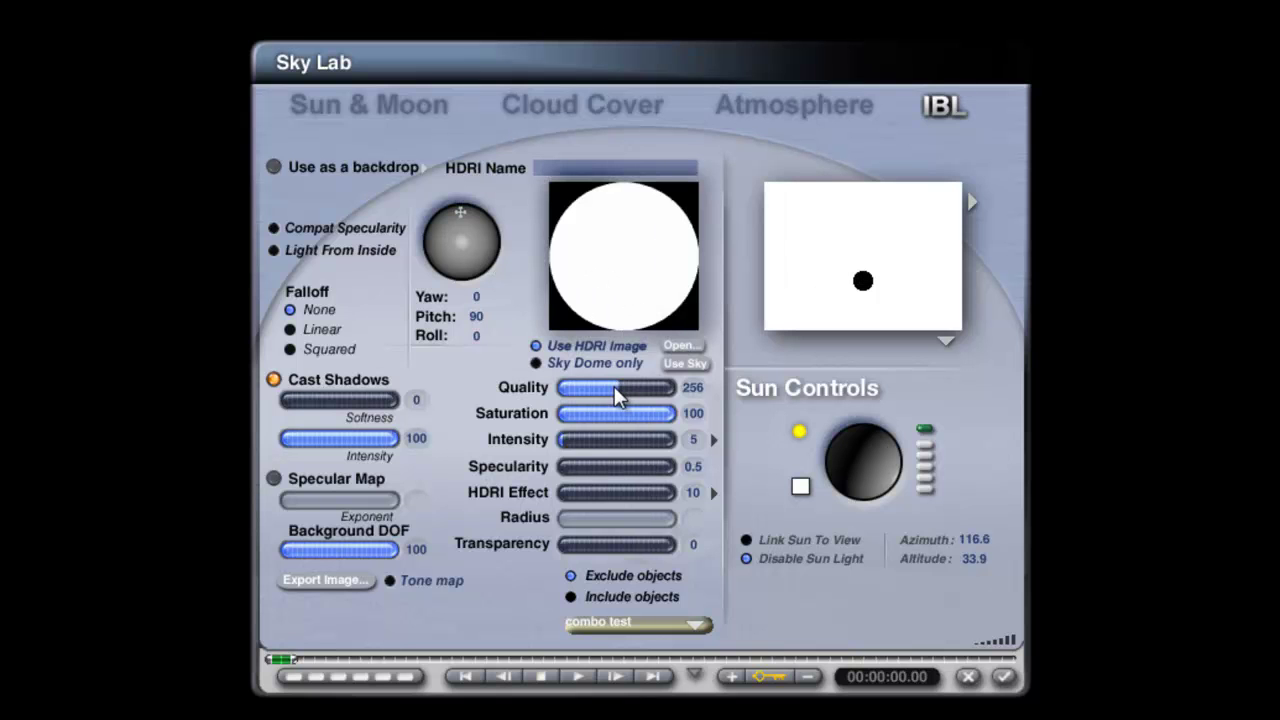
# - Set the image-based light's Quality to 16 and its Specularity to 0
pyautogui.moveTo(614, 387); pyautogui.dragTo(611, 387)
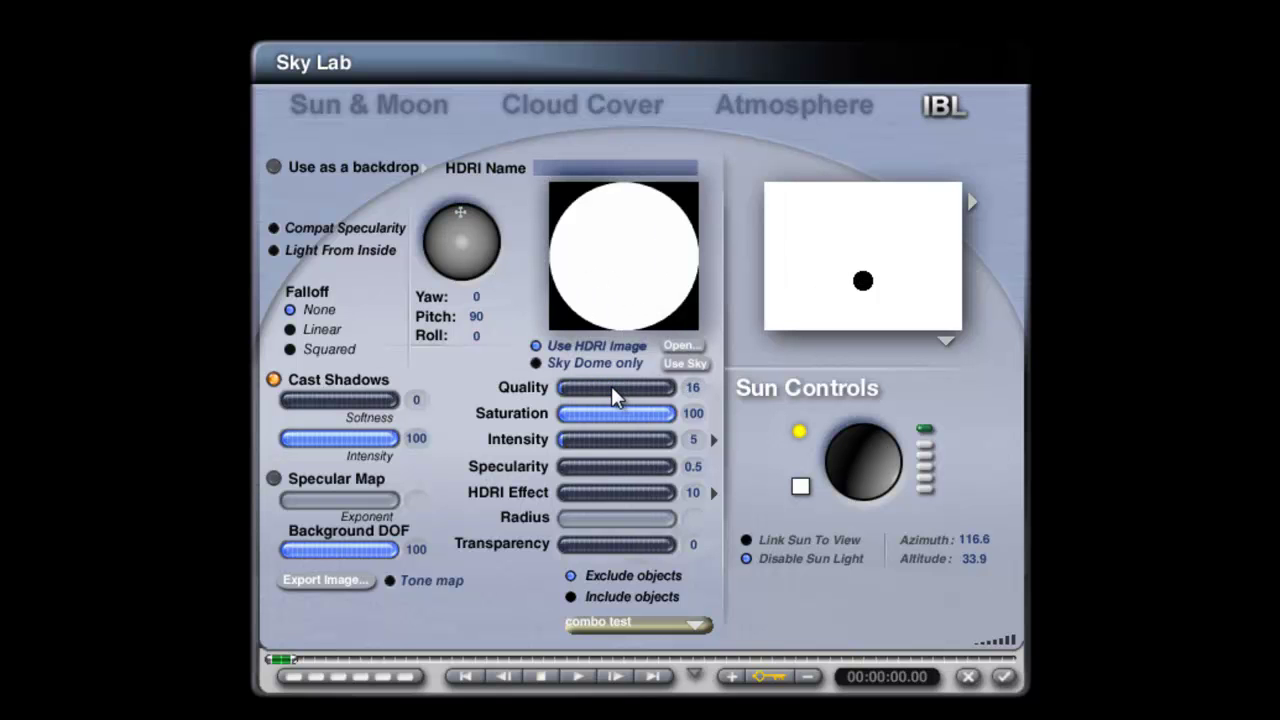
pyautogui.click(714, 439)
pyautogui.click(777, 453)
pyautogui.write('0')
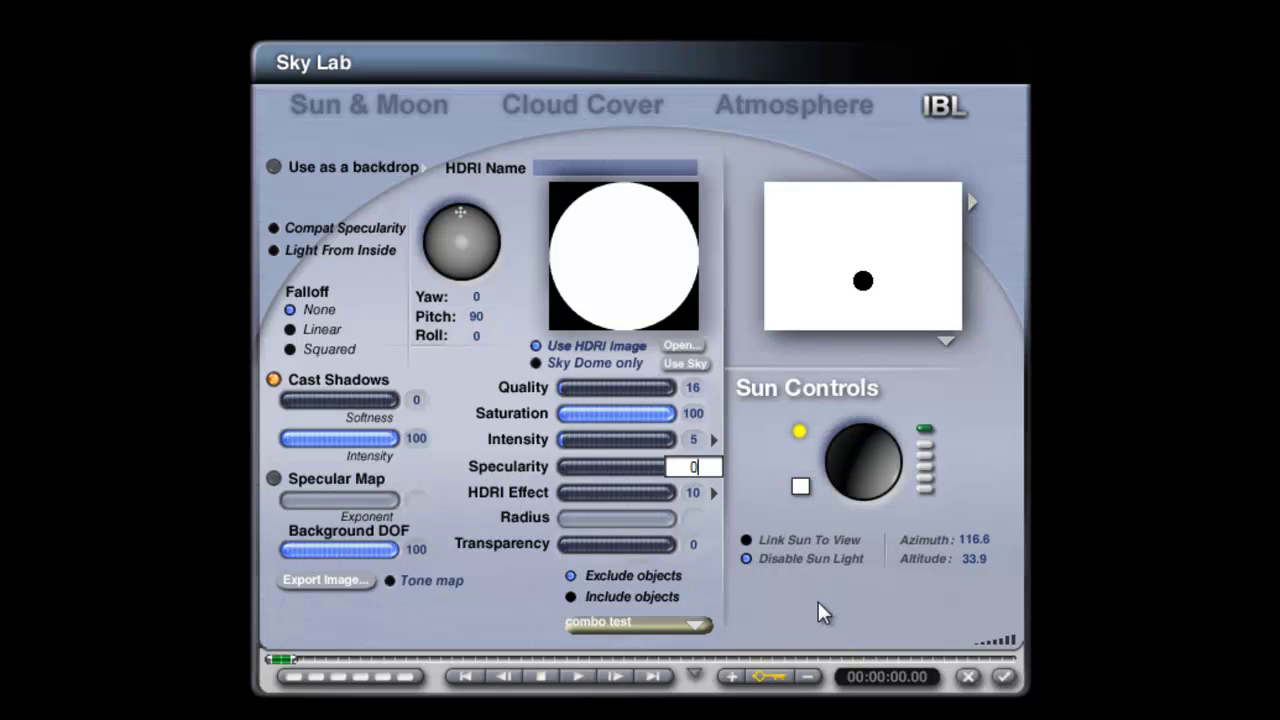
pyautogui.press('Return')
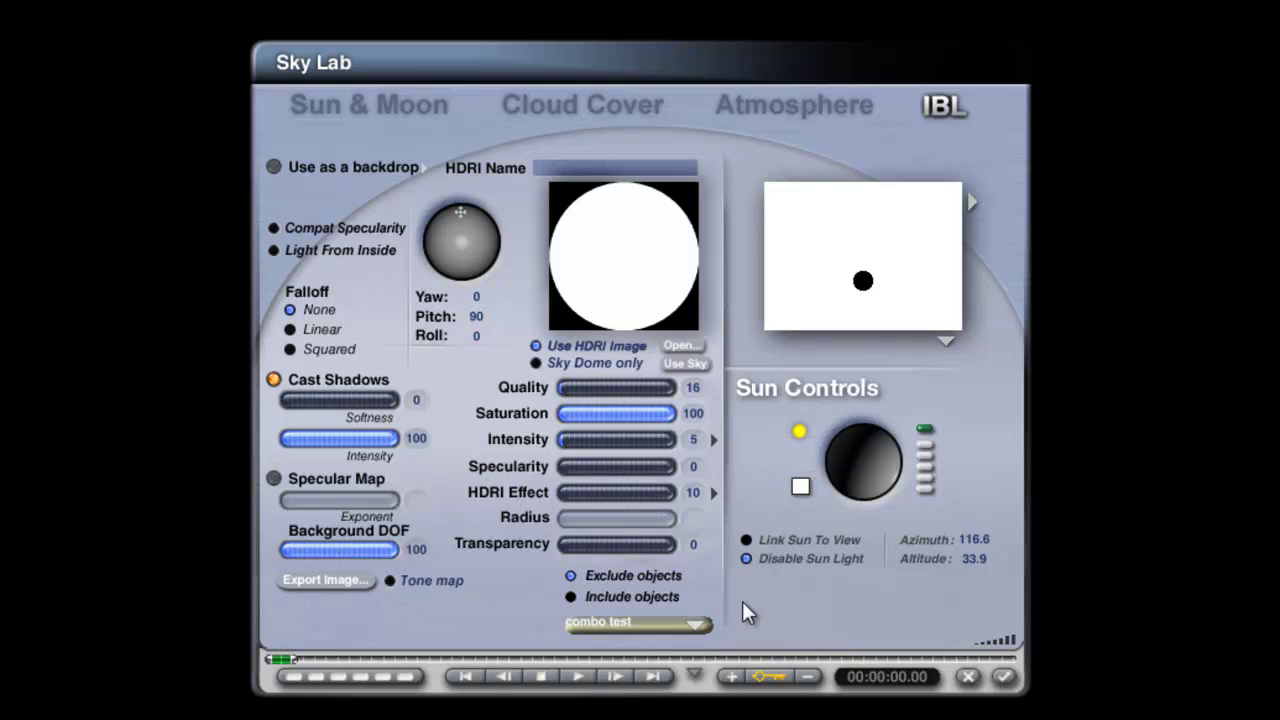
# - Set the HDRI Effect to 100 and choose its True ambience optimization option
pyautogui.click(693, 492)
pyautogui.write('100')
pyautogui.press('Return')
pyautogui.click(715, 492)
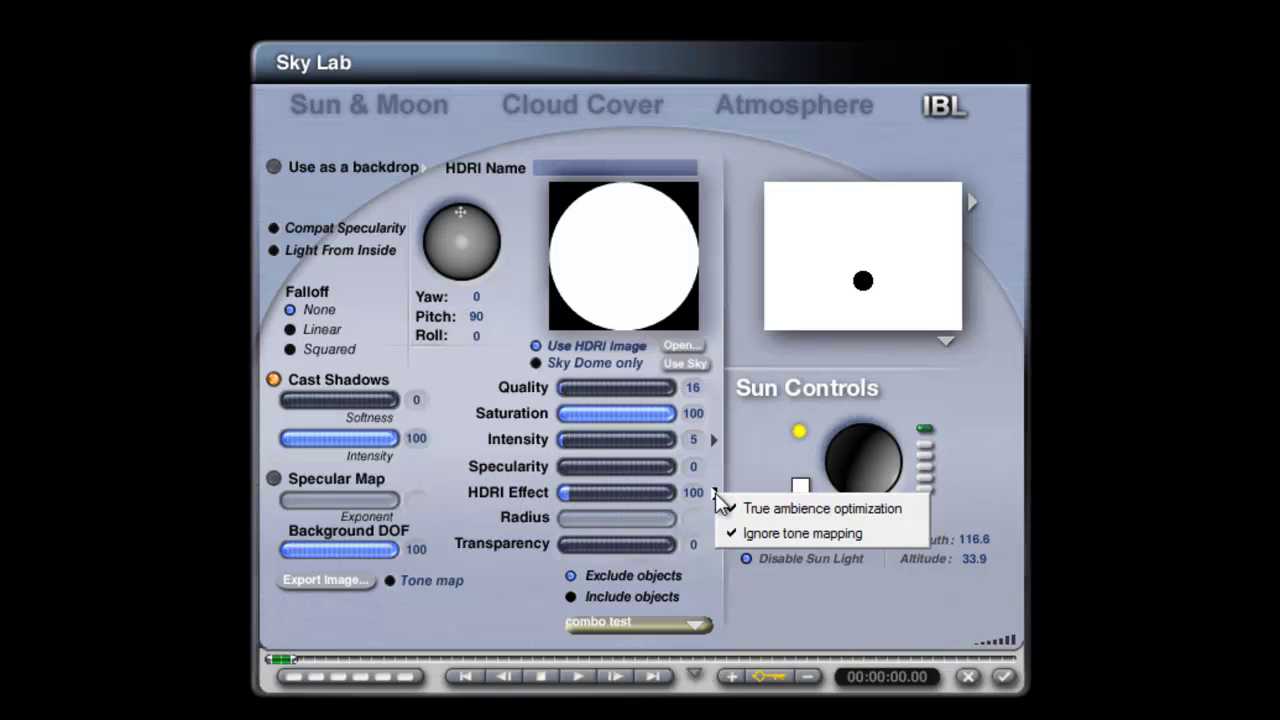
pyautogui.click(783, 508)
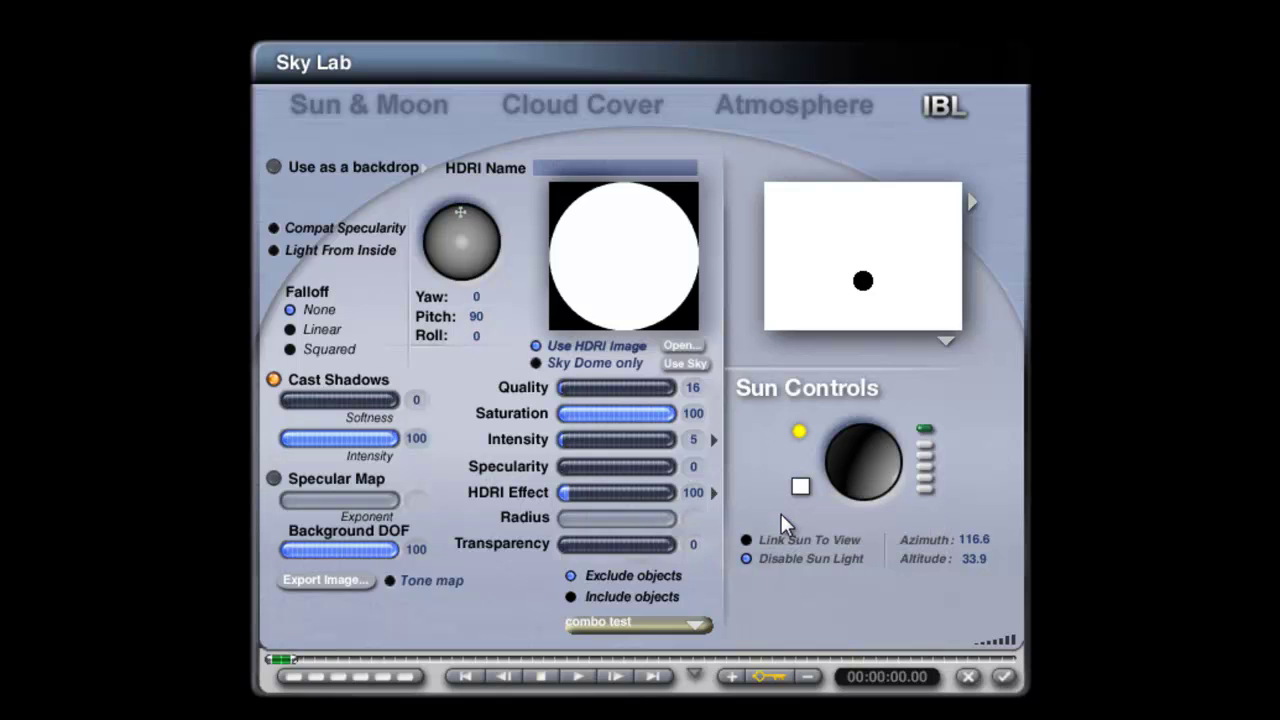
# - Limit the image-based light to including Background objects, with Light From Inside on and Cast Shadows off
pyautogui.click(570, 596)
pyautogui.click(690, 624)
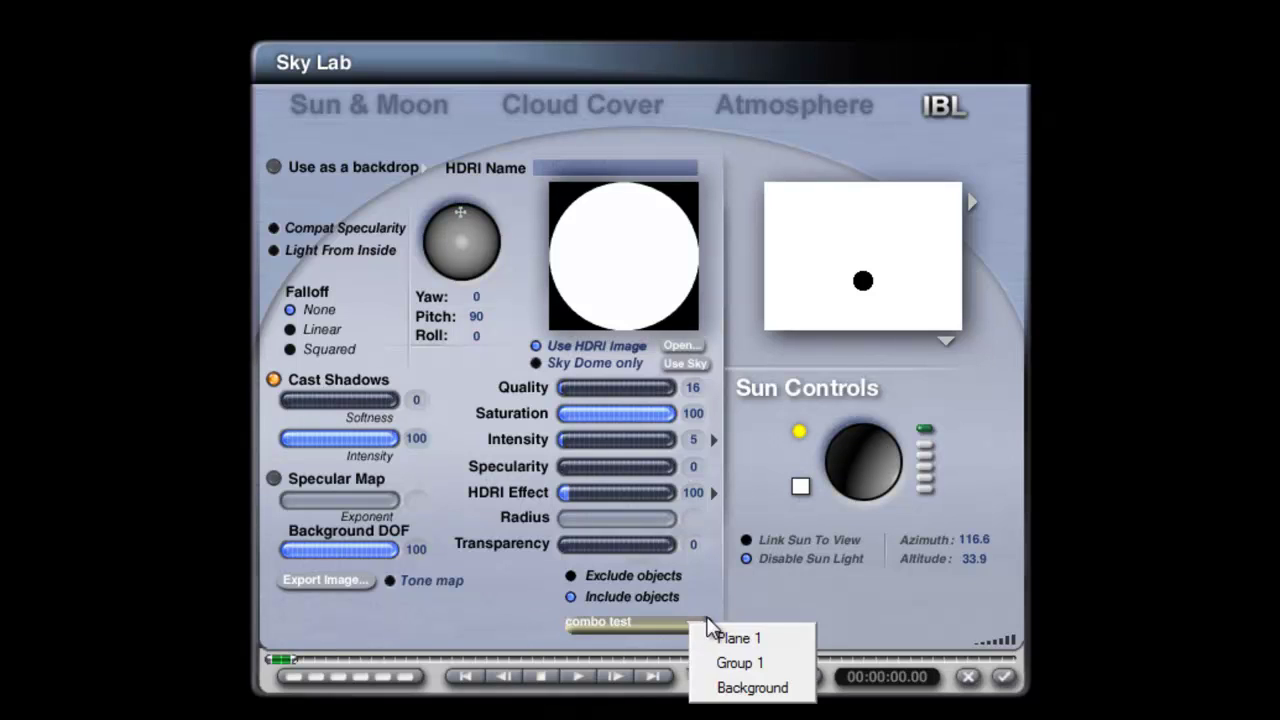
pyautogui.click(776, 692)
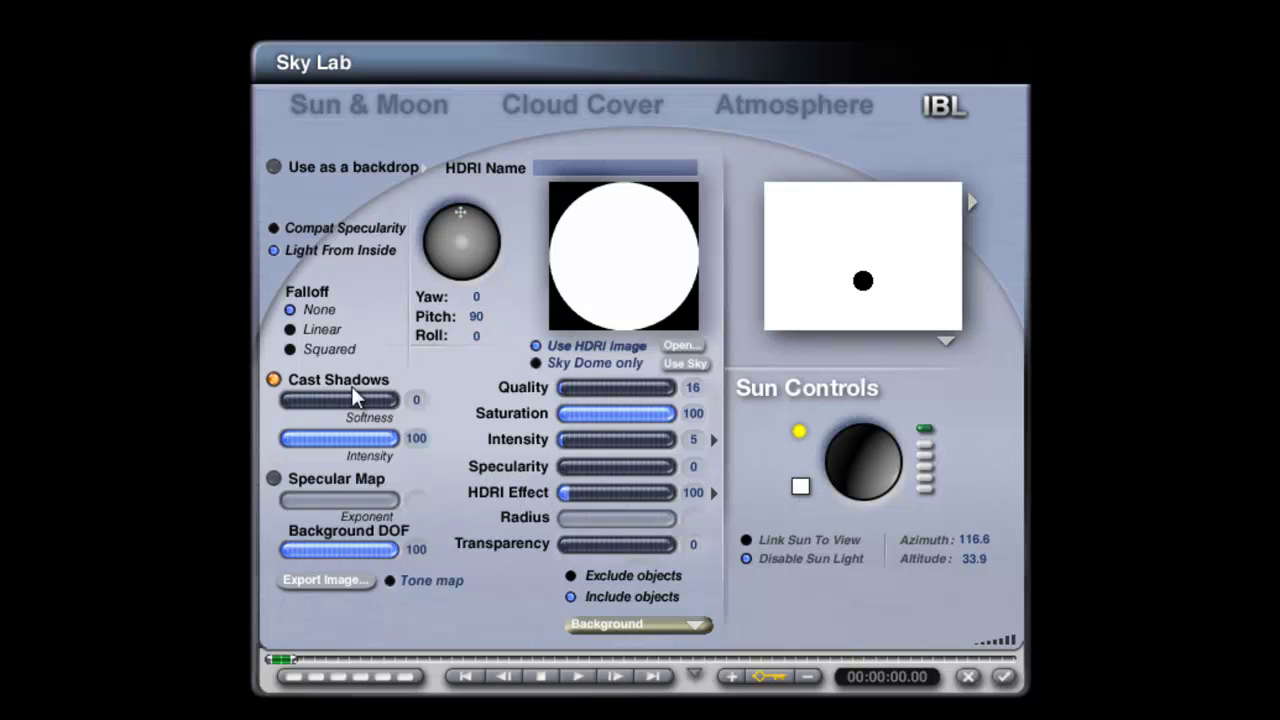
pyautogui.click(274, 380)
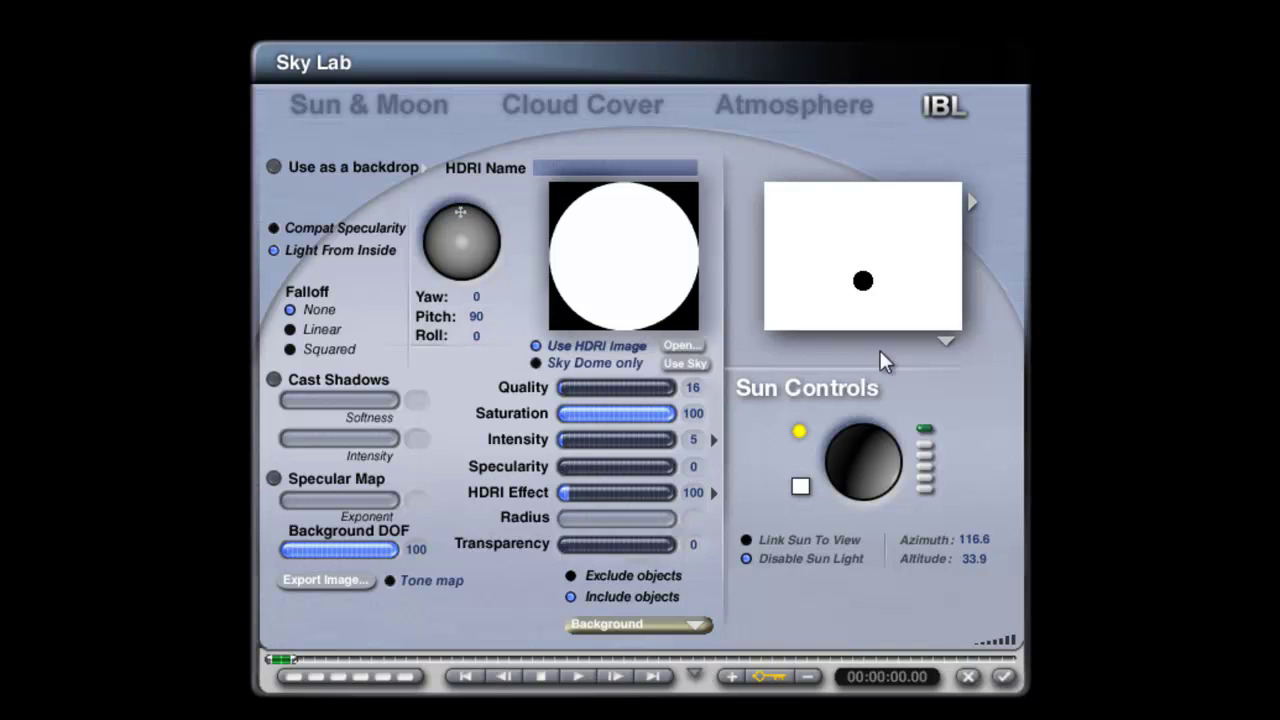
# - Set the Sky Lab preview to Render in Scene, adjust the Intensity options and apply the sky settings
pyautogui.click(946, 343)
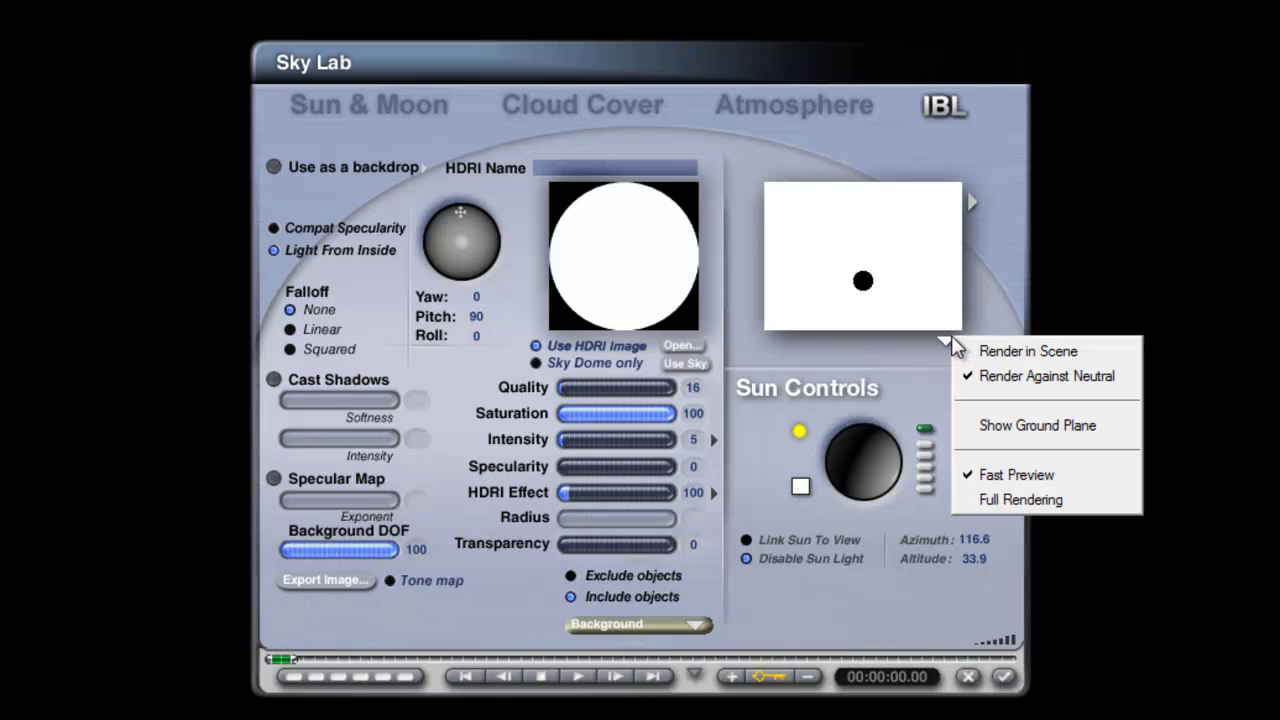
pyautogui.click(1003, 352)
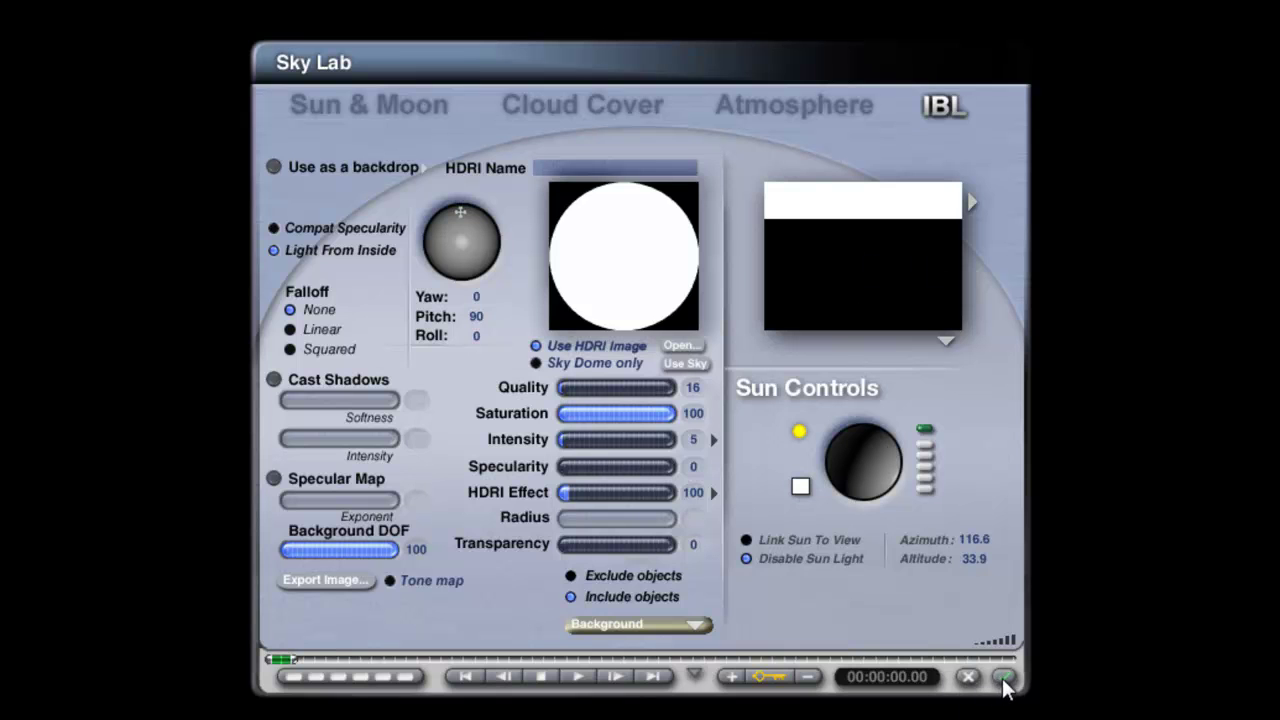
pyautogui.click(714, 439)
pyautogui.click(766, 447)
pyautogui.click(1003, 676)
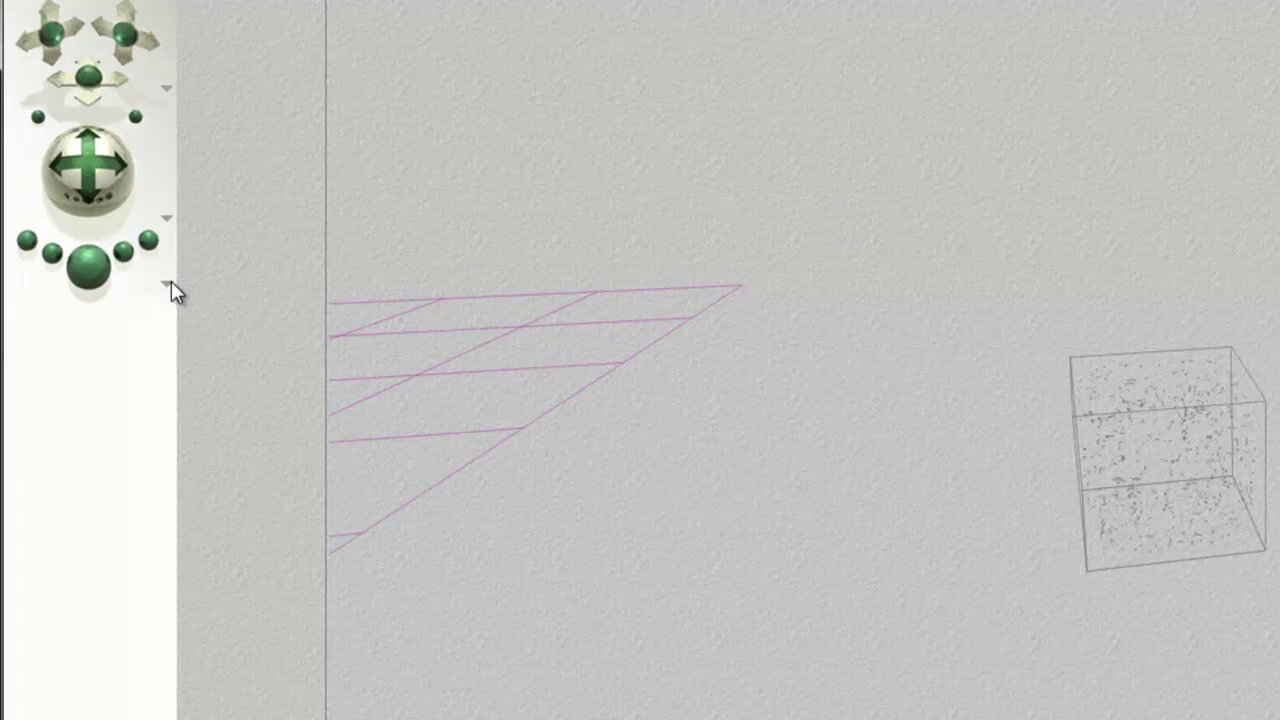
# - Set the render quality mode to Premium (Effect AntiAliasing) and enable True Ambience in the render options
pyautogui.click(166, 286)
pyautogui.click(246, 420)
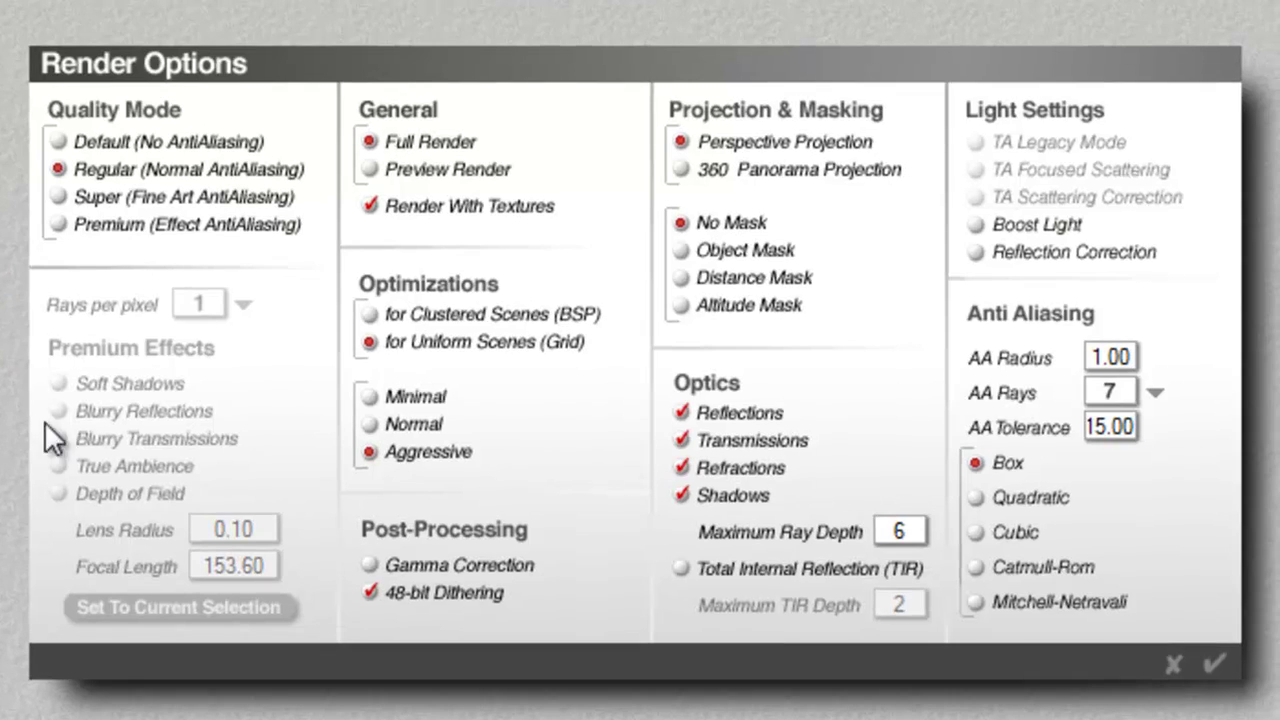
pyautogui.click(60, 225)
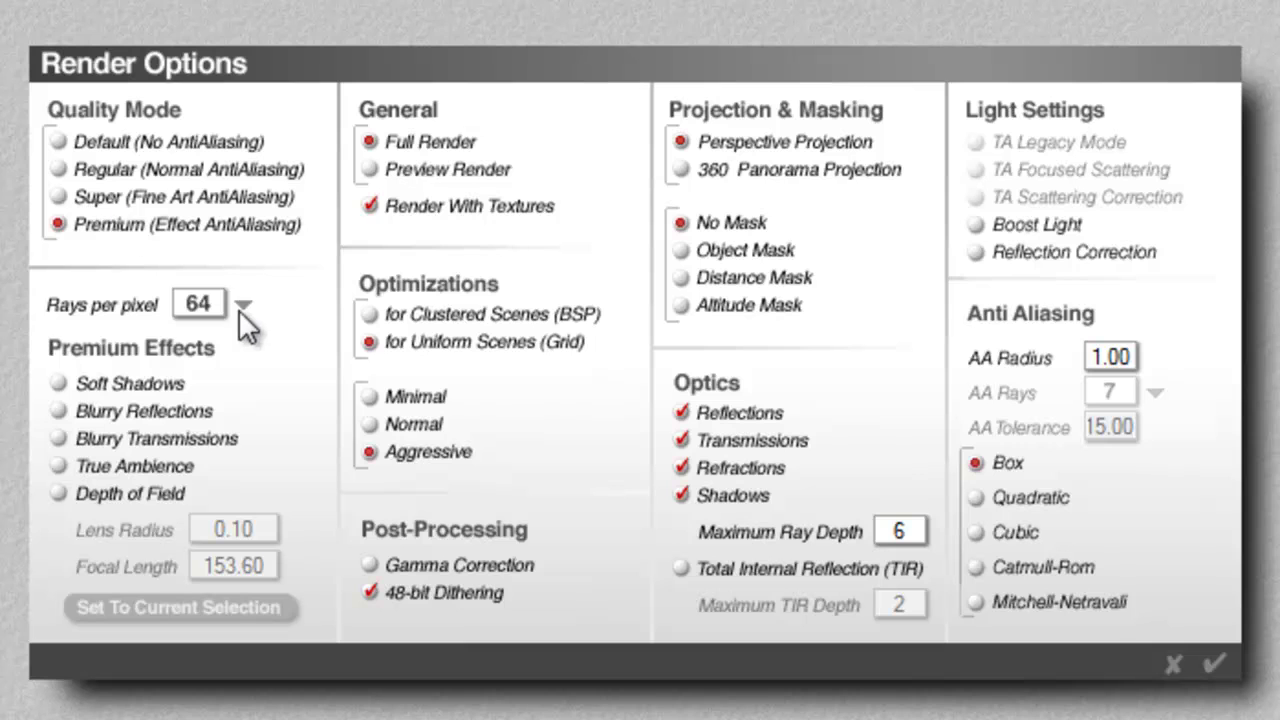
pyautogui.click(60, 465)
# - Enable TA Scattering Correction and Boost Light, set Maximum Ray Depth to 4 and apply the render options
pyautogui.click(978, 199)
pyautogui.click(979, 225)
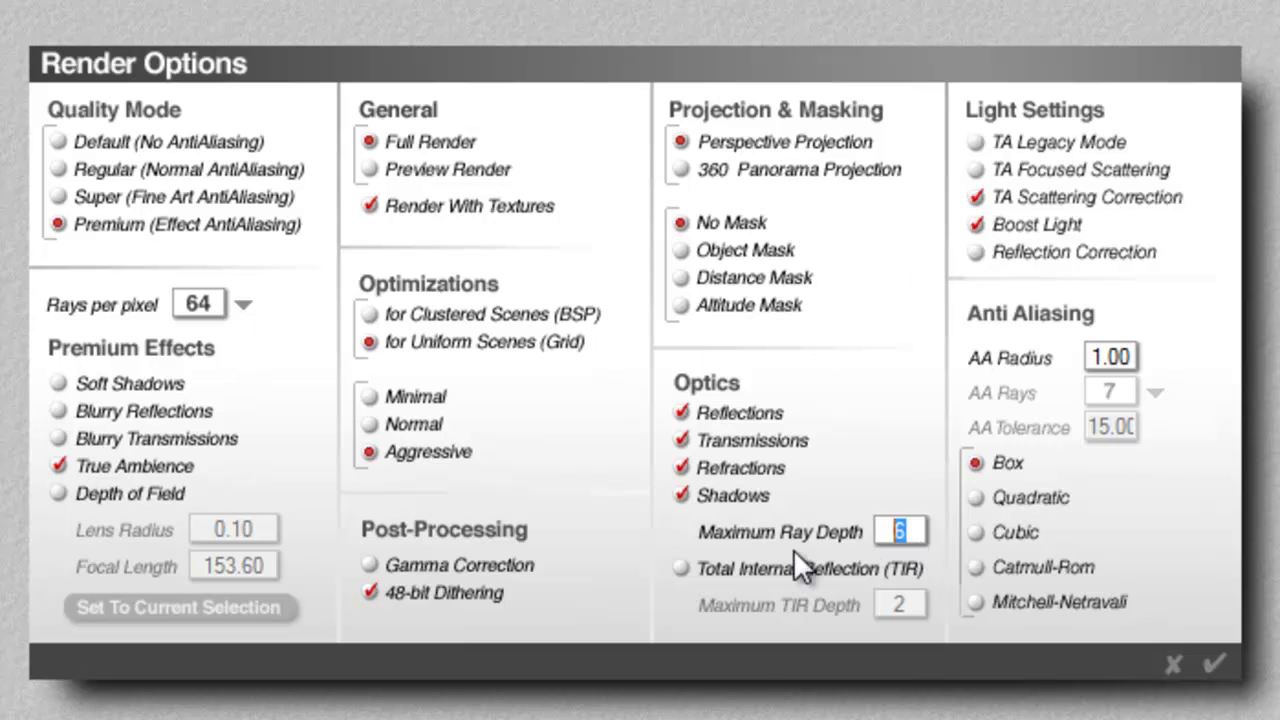
pyautogui.write('4')
pyautogui.click(1214, 663)
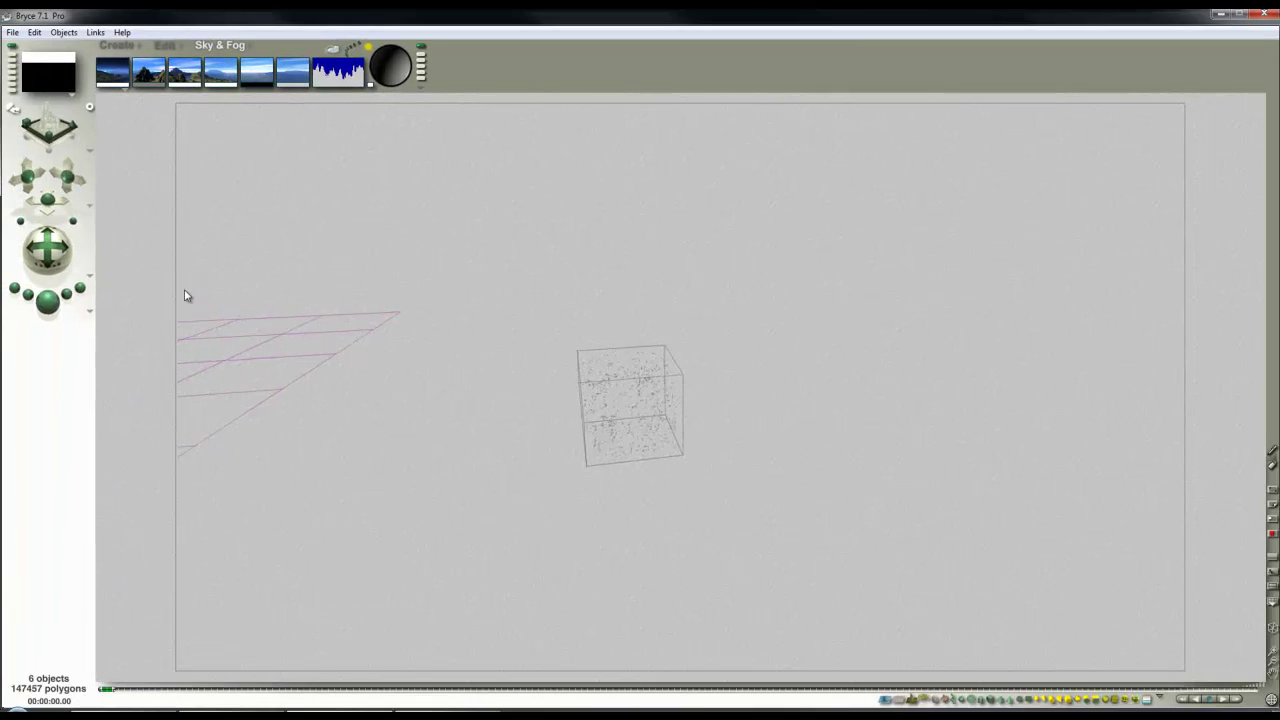
# - Change the sky background colour to black and run a brief test render, returning to the wireframe view
pyautogui.click(120, 86)
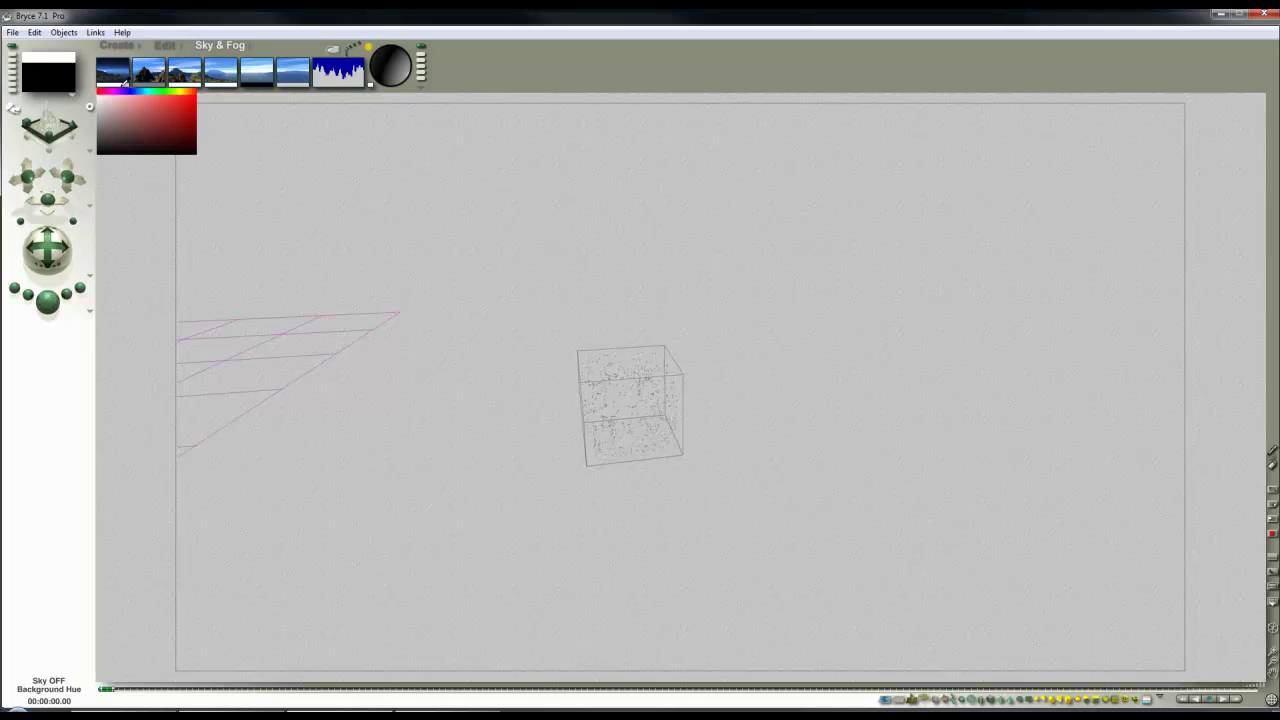
pyautogui.click(256, 78)
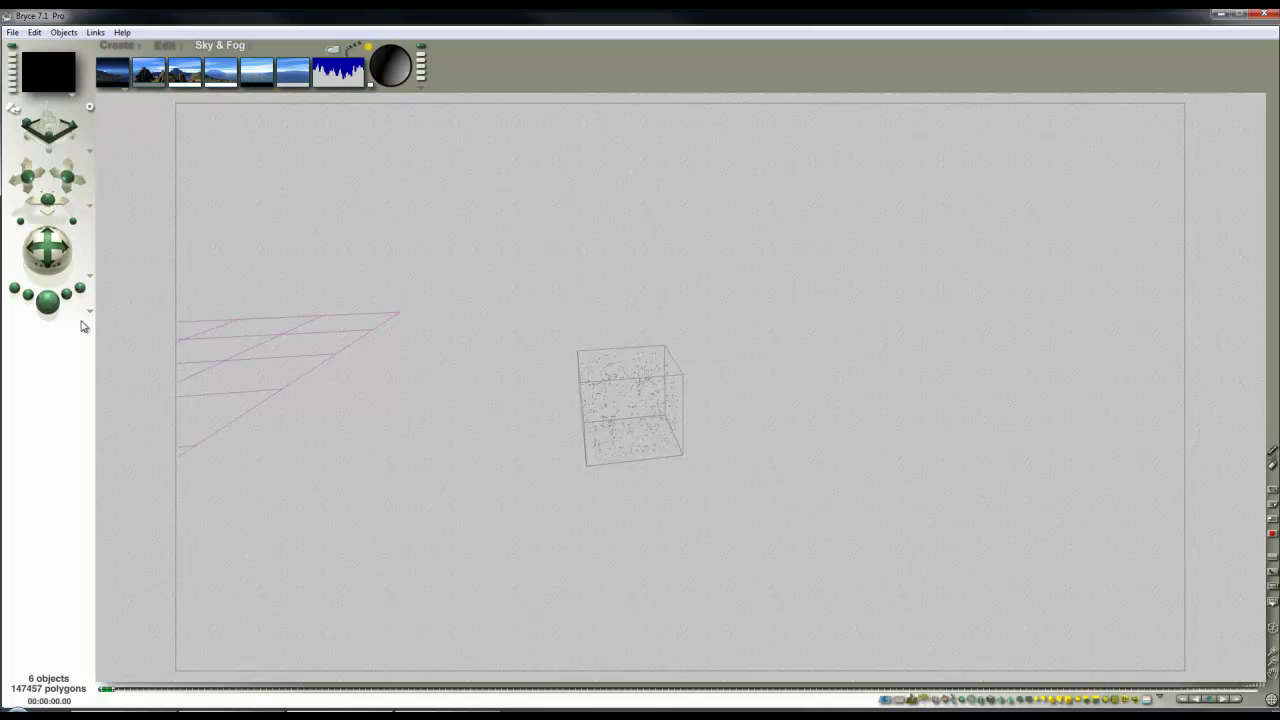
pyautogui.click(47, 300)
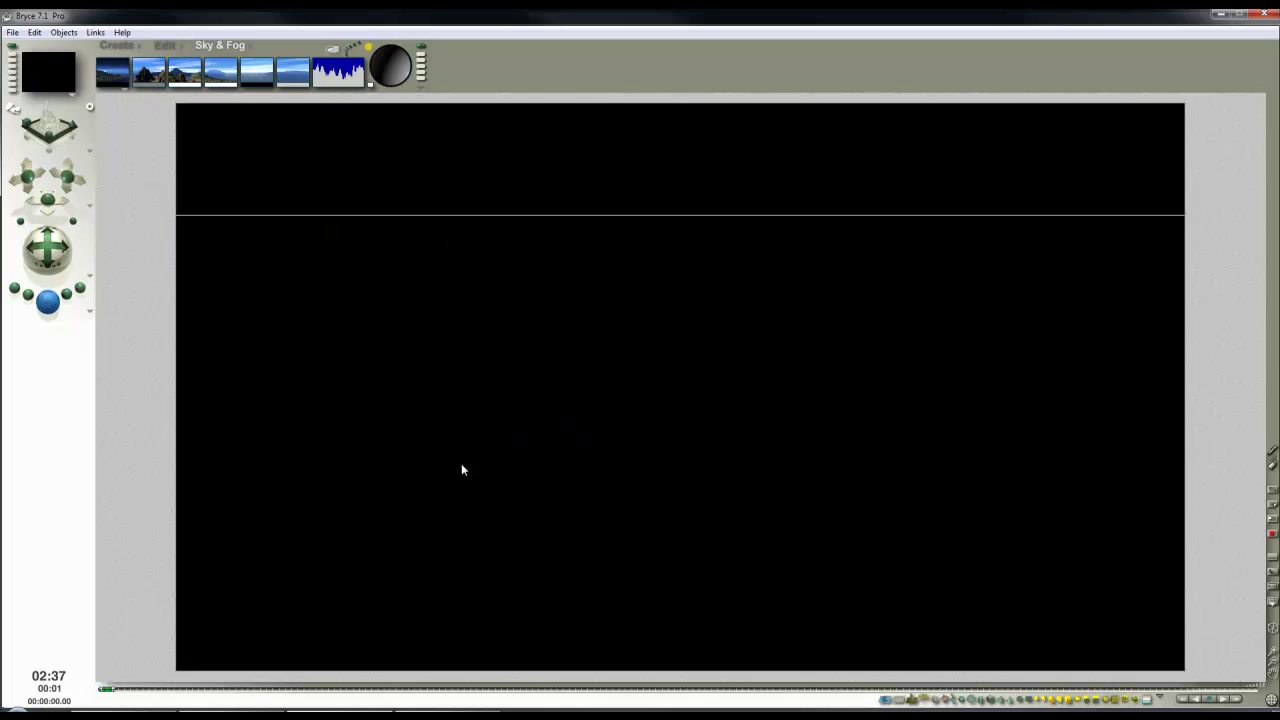
pyautogui.click(187, 301)
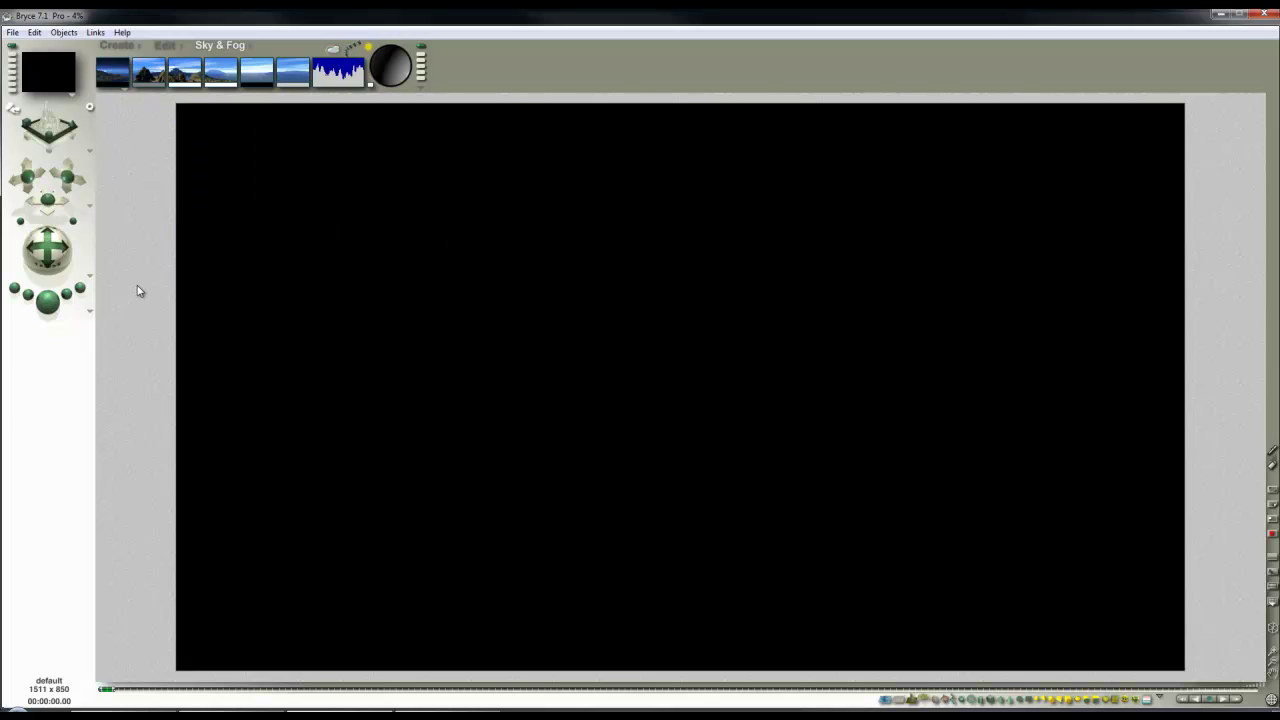
pyautogui.click(700, 346)
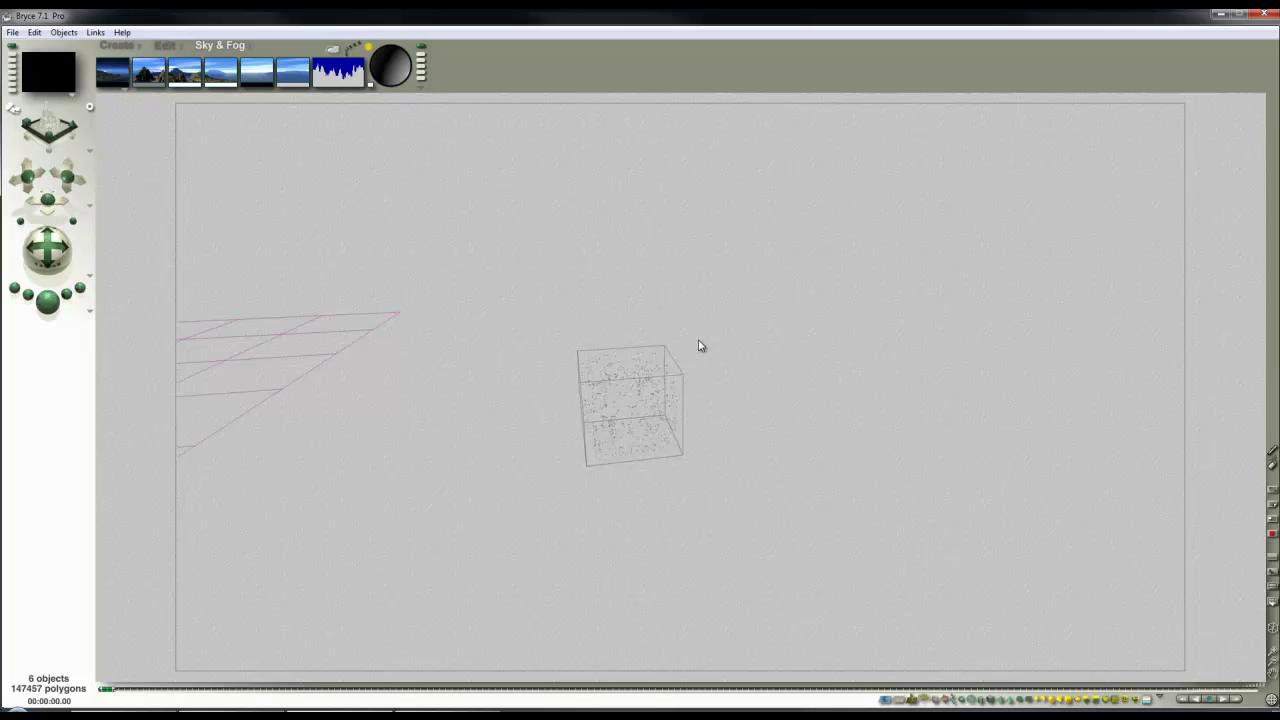
# - Select the Inner 5 object inside the cube and enter Background in its object attributes
pyautogui.rightClick(663, 404)
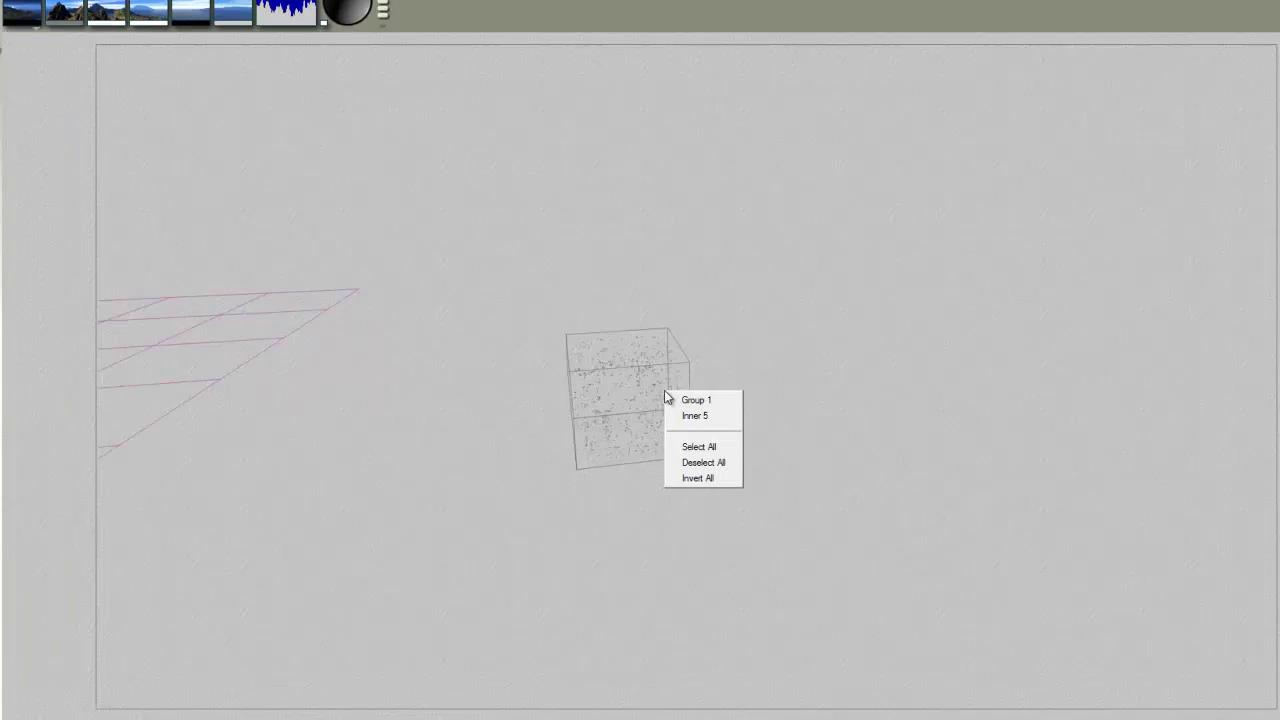
pyautogui.click(680, 428)
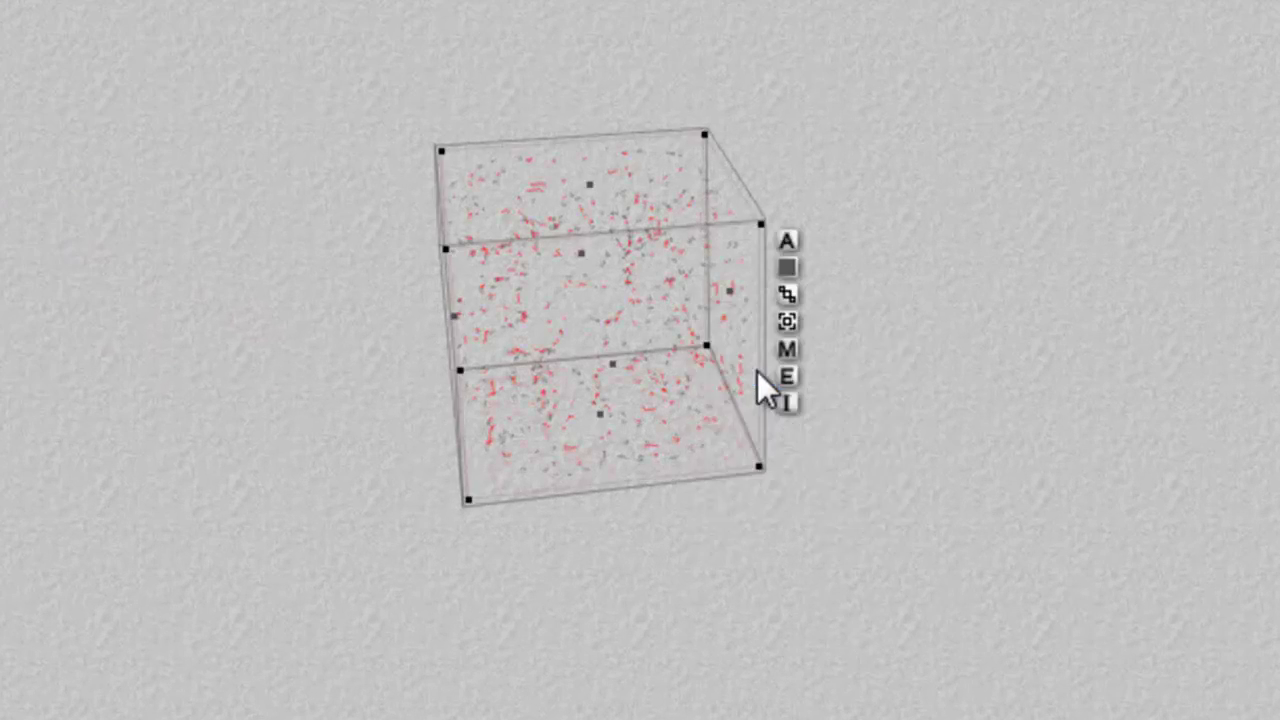
pyautogui.click(788, 241)
pyautogui.write('Background')
pyautogui.press('Return')
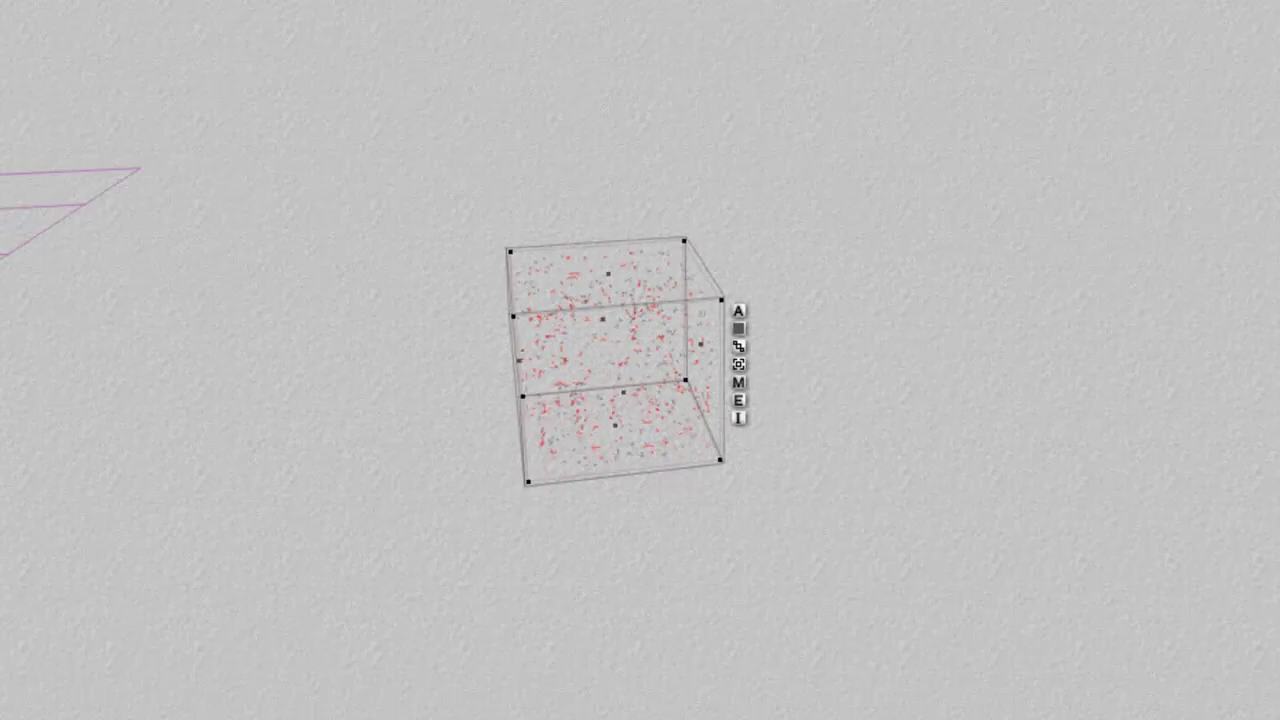
# - Test-render the scene with the modified inner object, stop the render and return to the wireframe with nothing selected
pyautogui.click(52, 302)
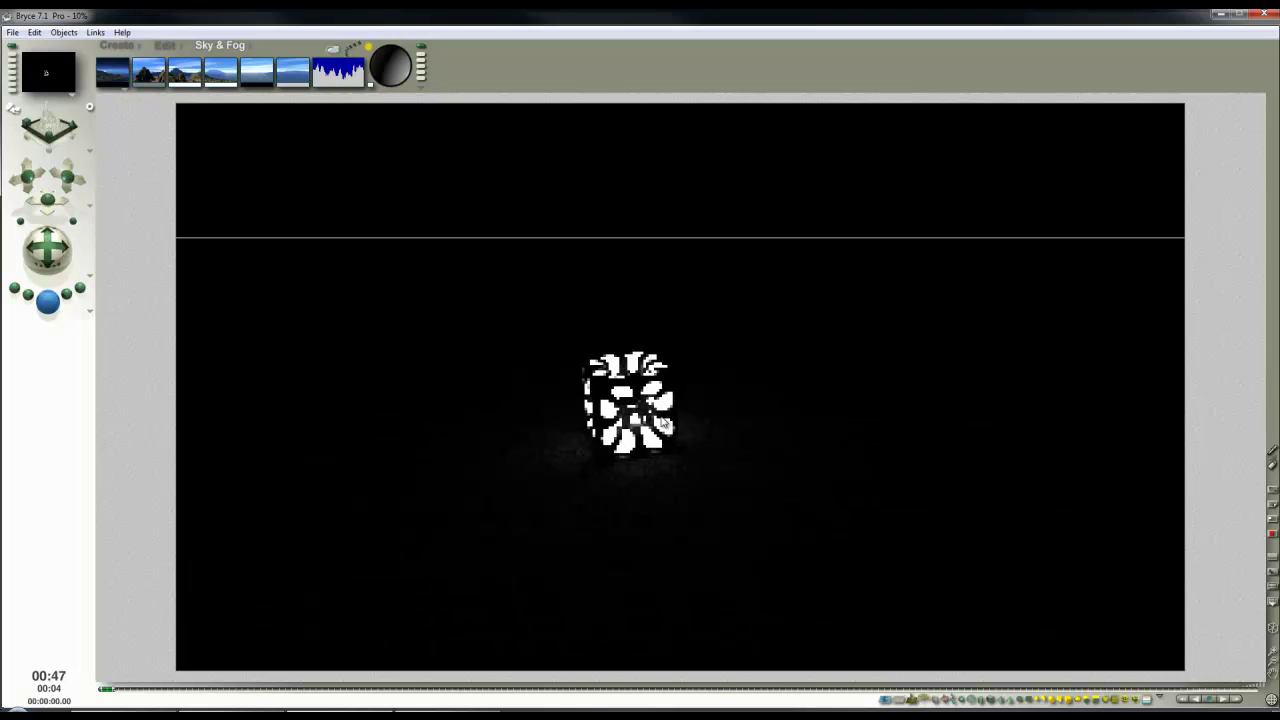
pyautogui.click(662, 421)
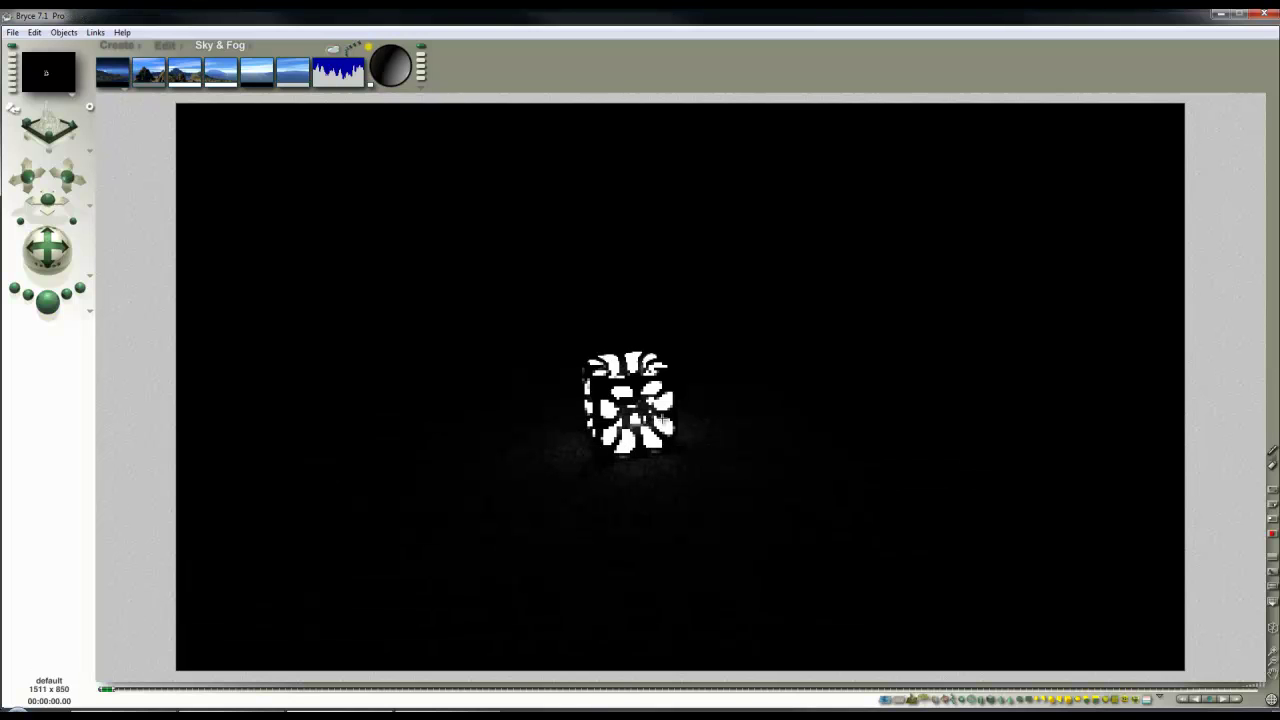
pyautogui.click(657, 400)
pyautogui.click(826, 400)
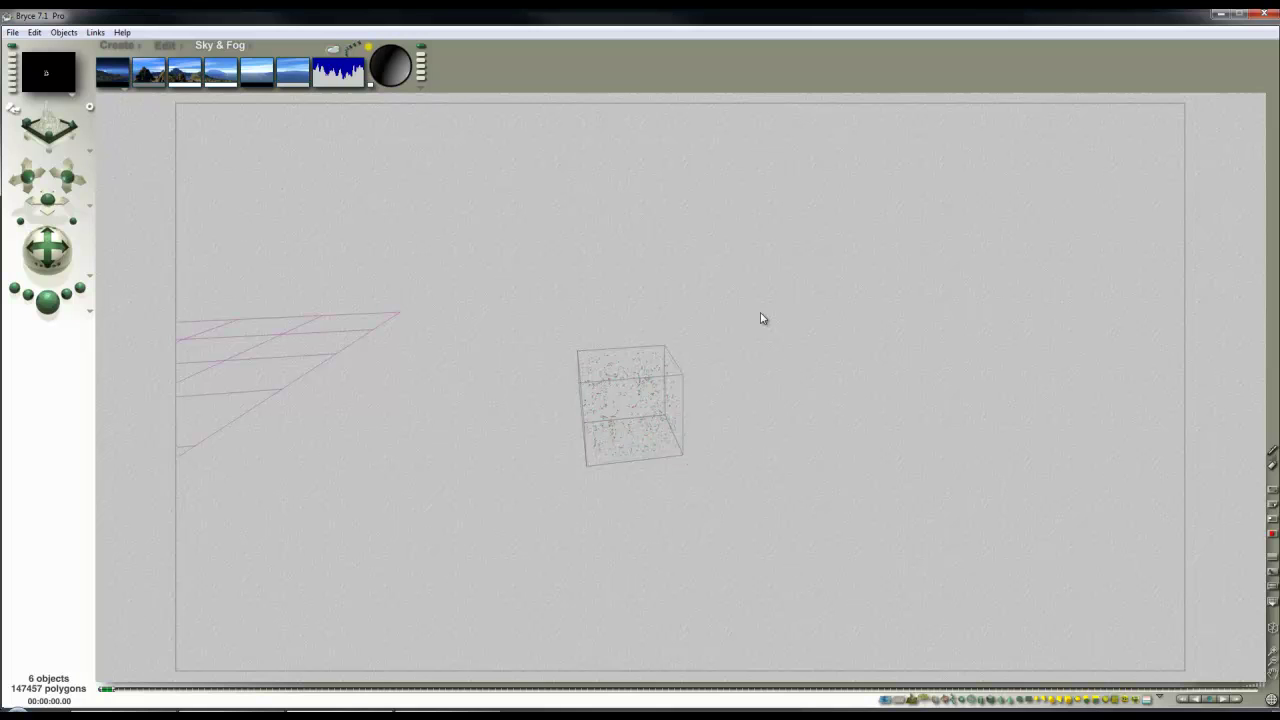
# - Random-replicate the Group 1 cube with a quantity of 20 and a 200 × 200 × 200 boundary
pyautogui.click(653, 366)
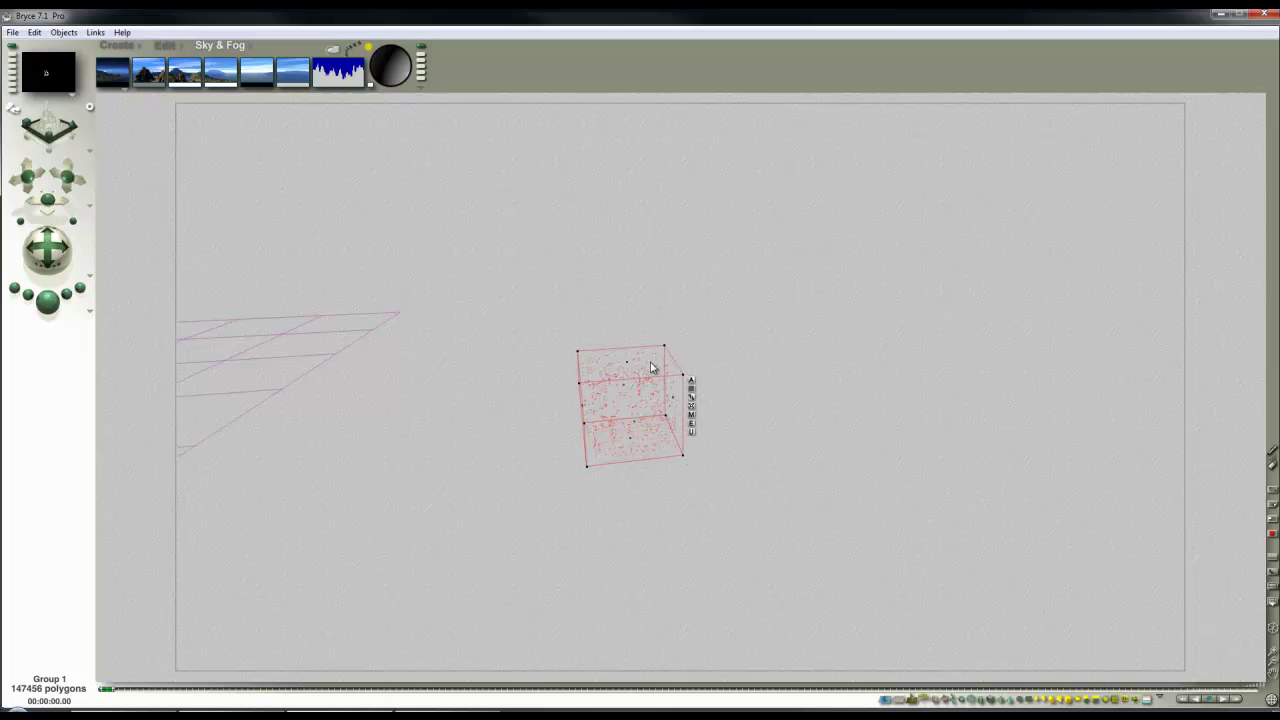
pyautogui.click(34, 32)
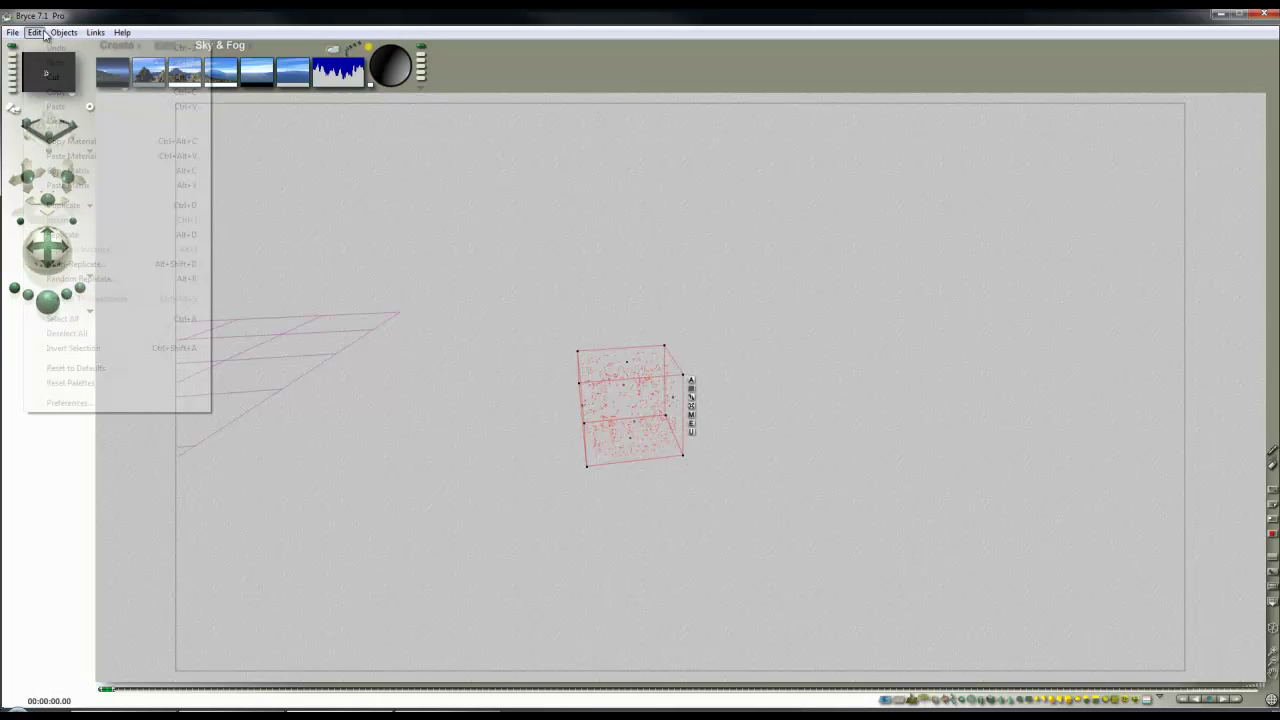
pyautogui.click(96, 279)
pyautogui.write('20')
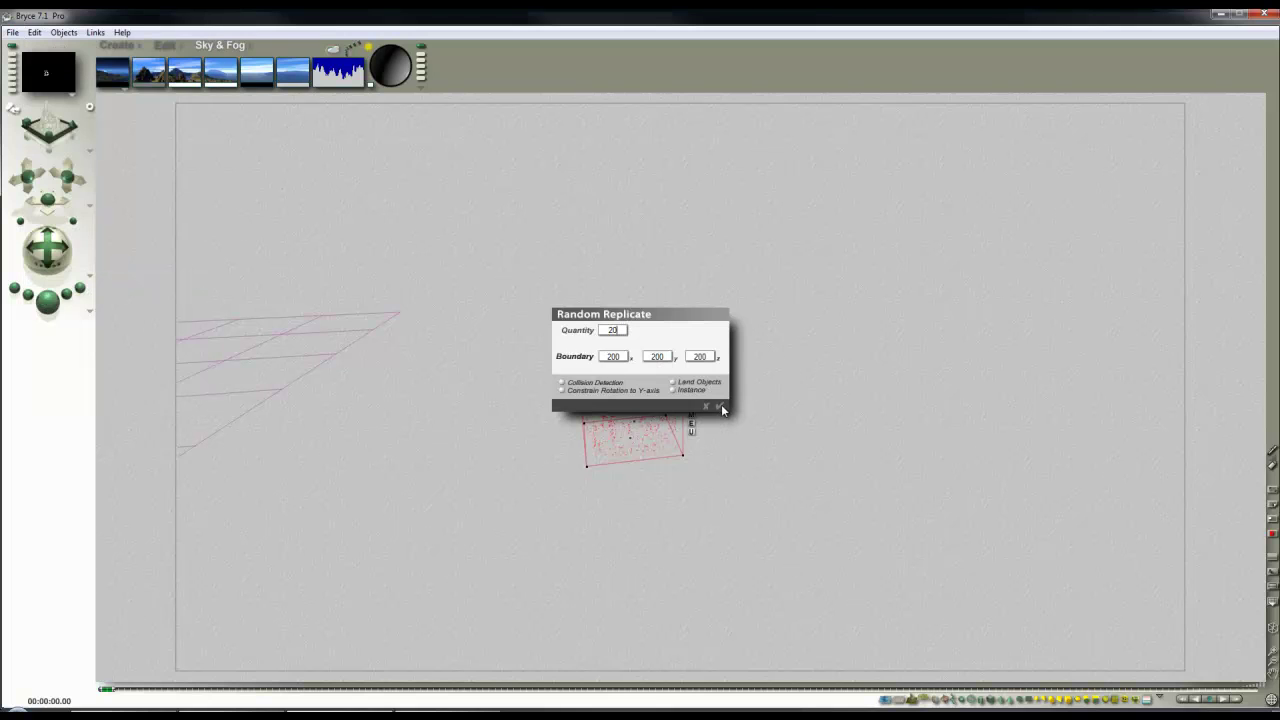
pyautogui.click(721, 405)
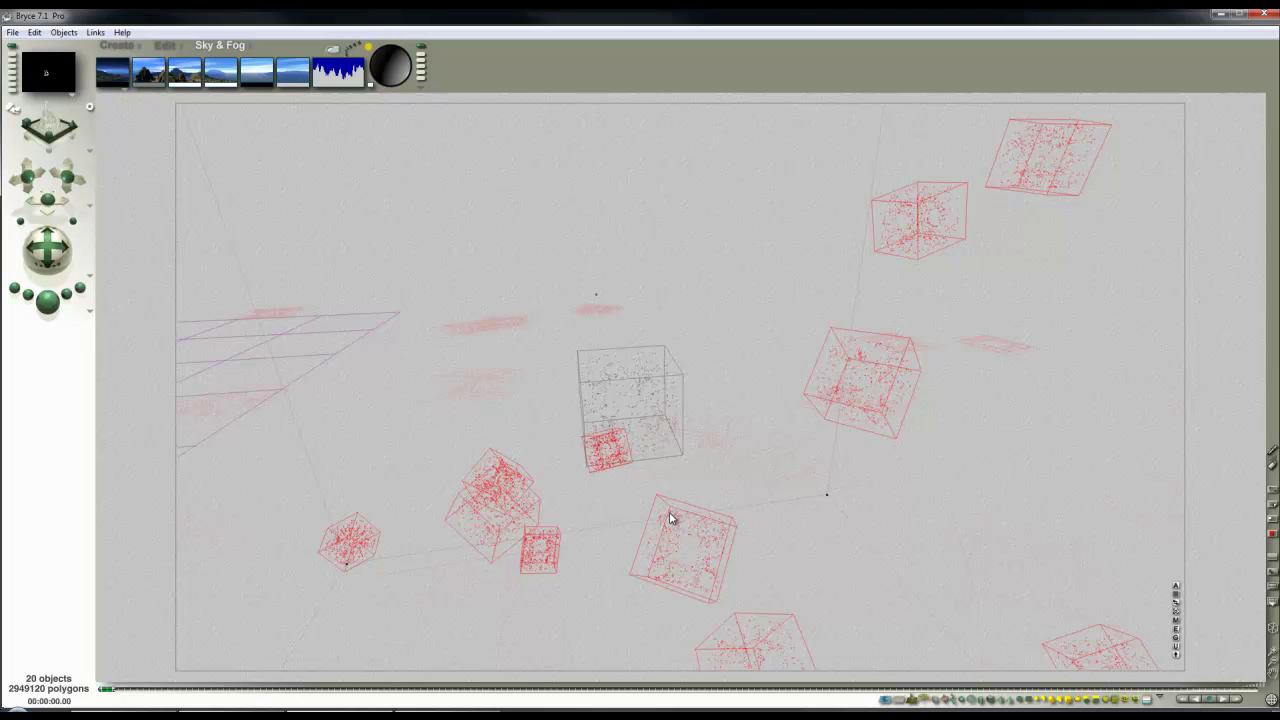
# - Raise the replicated cubes above the ground in the front view and add the original cube to the selection
pyautogui.press('3')
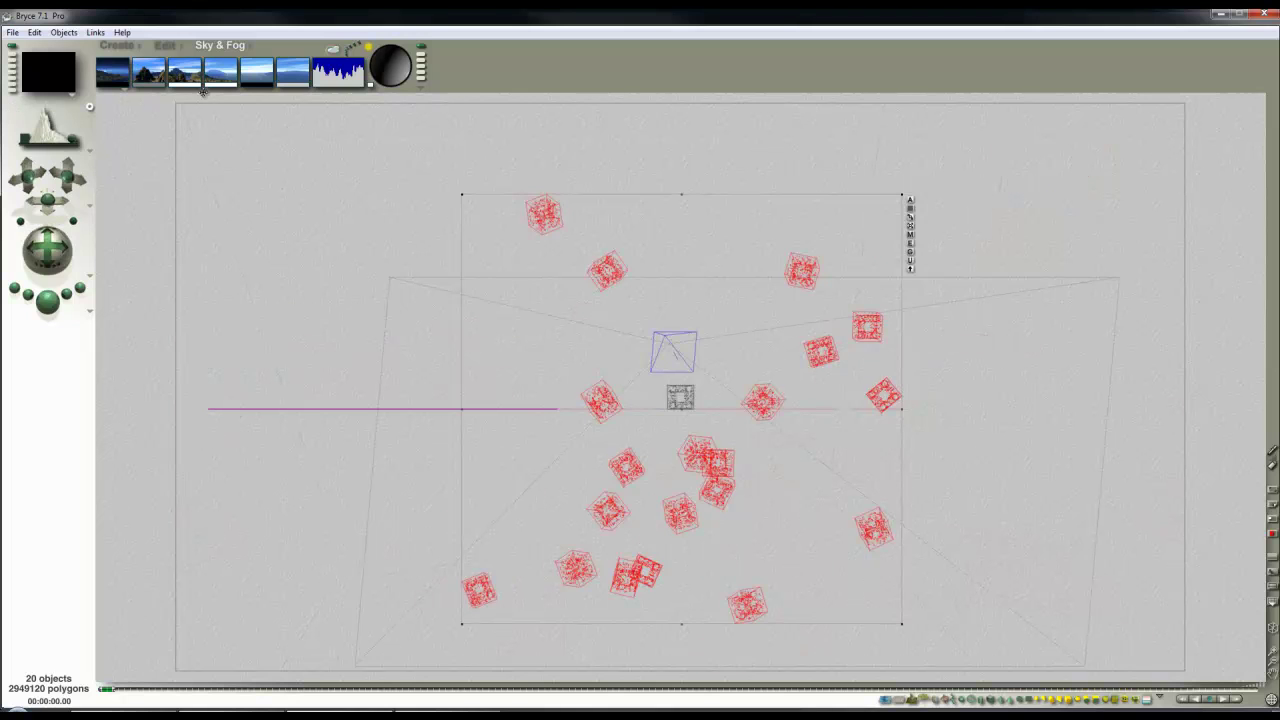
pyautogui.click(165, 45)
pyautogui.moveTo(258, 72); pyautogui.dragTo(268, 45)
pyautogui.keyDown('ctrl'); pyautogui.click(688, 400); pyautogui.keyUp('ctrl')
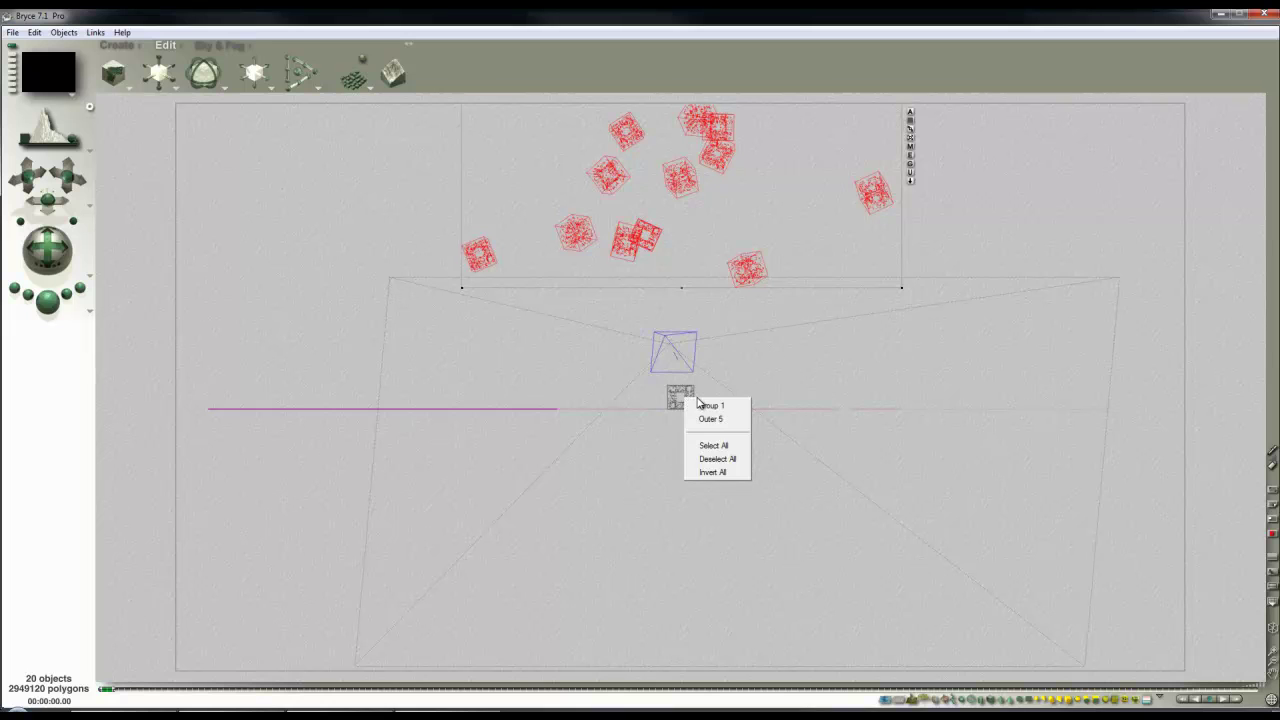
pyautogui.click(710, 418)
# - Raise and enlarge all the selected cubes and land them on the ground
pyautogui.moveTo(255, 62); pyautogui.dragTo(266, 48)
pyautogui.moveTo(160, 72); pyautogui.dragTo(204, 65)
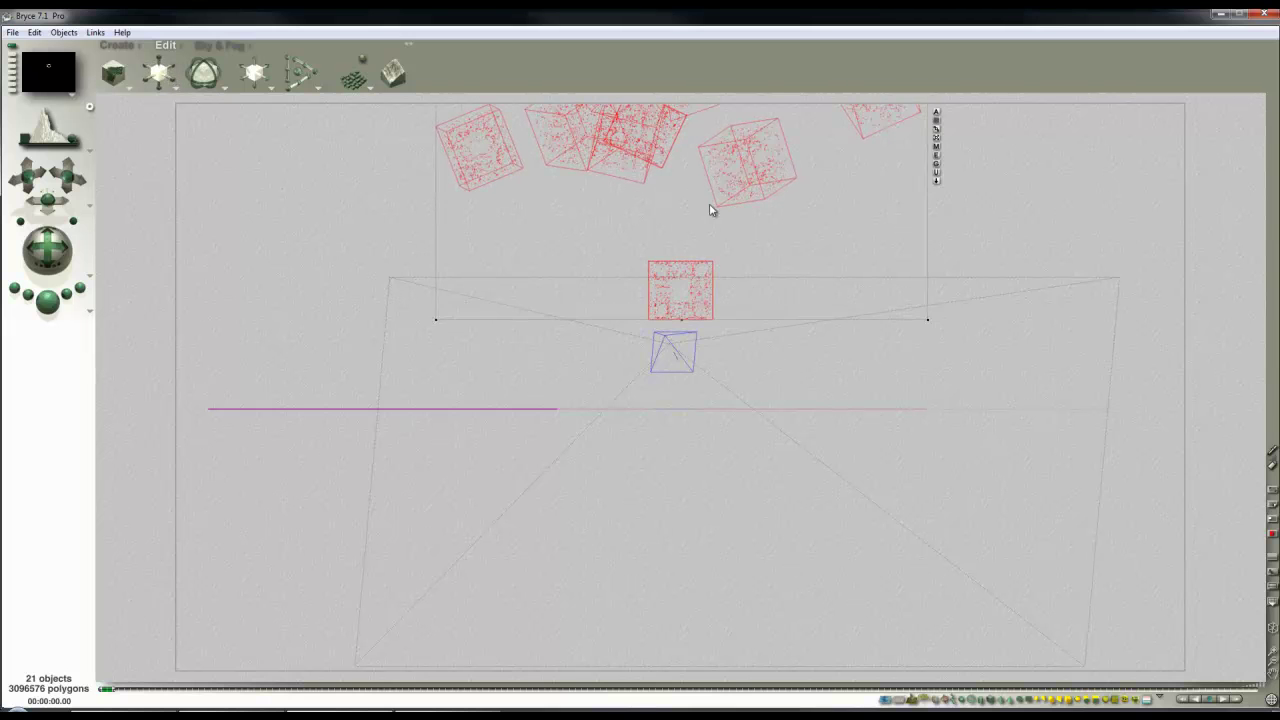
pyautogui.click(937, 182)
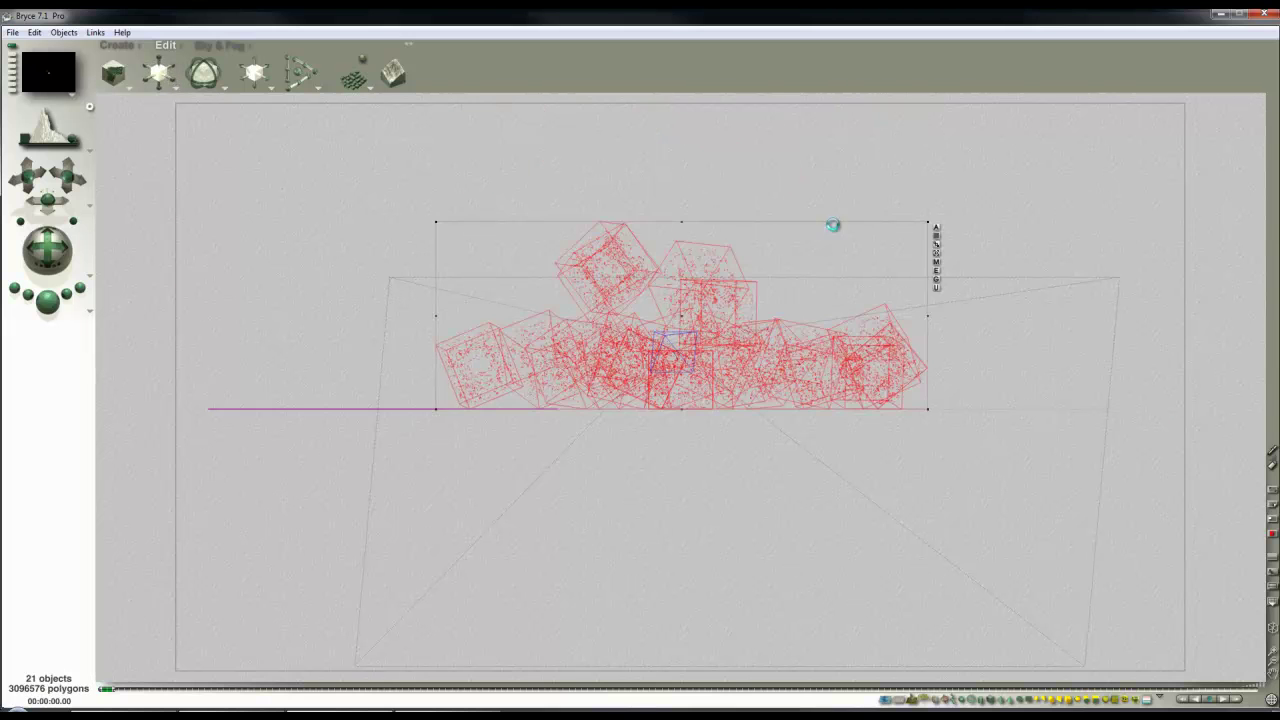
# - Reframe the camera to look down on the piled cubes and run a brief test render, returning to the wireframe view
pyautogui.press('1')
pyautogui.moveTo(48, 200)
pyautogui.mouseDown()
pyautogui.moveTo(51, 214)
pyautogui.moveTo(66, 185)
pyautogui.mouseUp()
pyautogui.moveTo(47, 246); pyautogui.dragTo(80, 387)
pyautogui.click(46, 303)
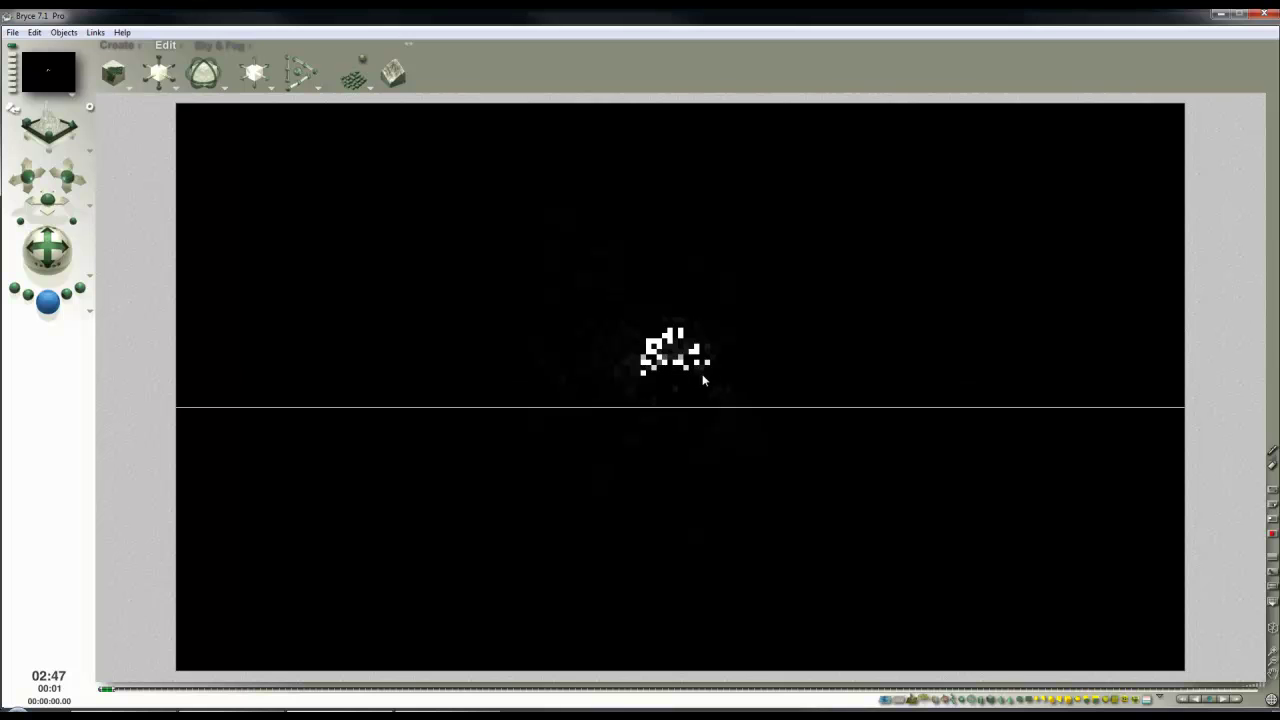
pyautogui.click(680, 392)
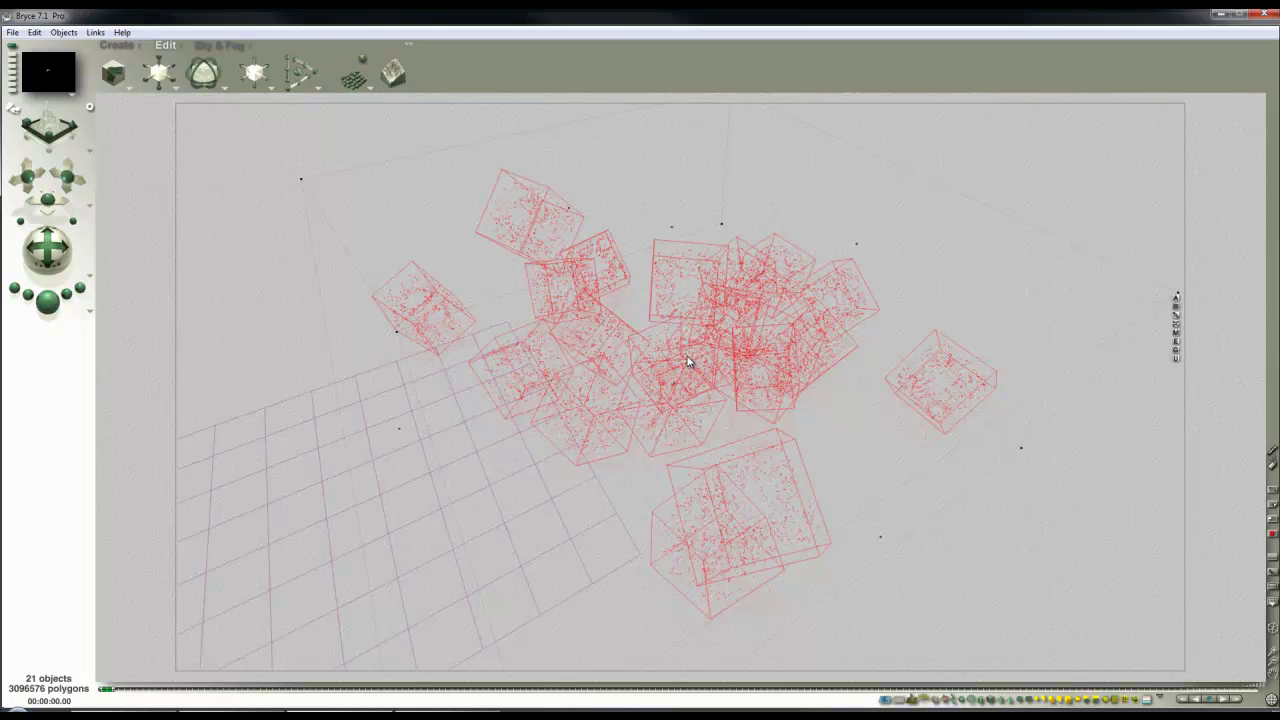
# - List the parts of one replicated cube and undo the replication, enlargement and landing back to the single original cube
pyautogui.rightClick(920, 383)
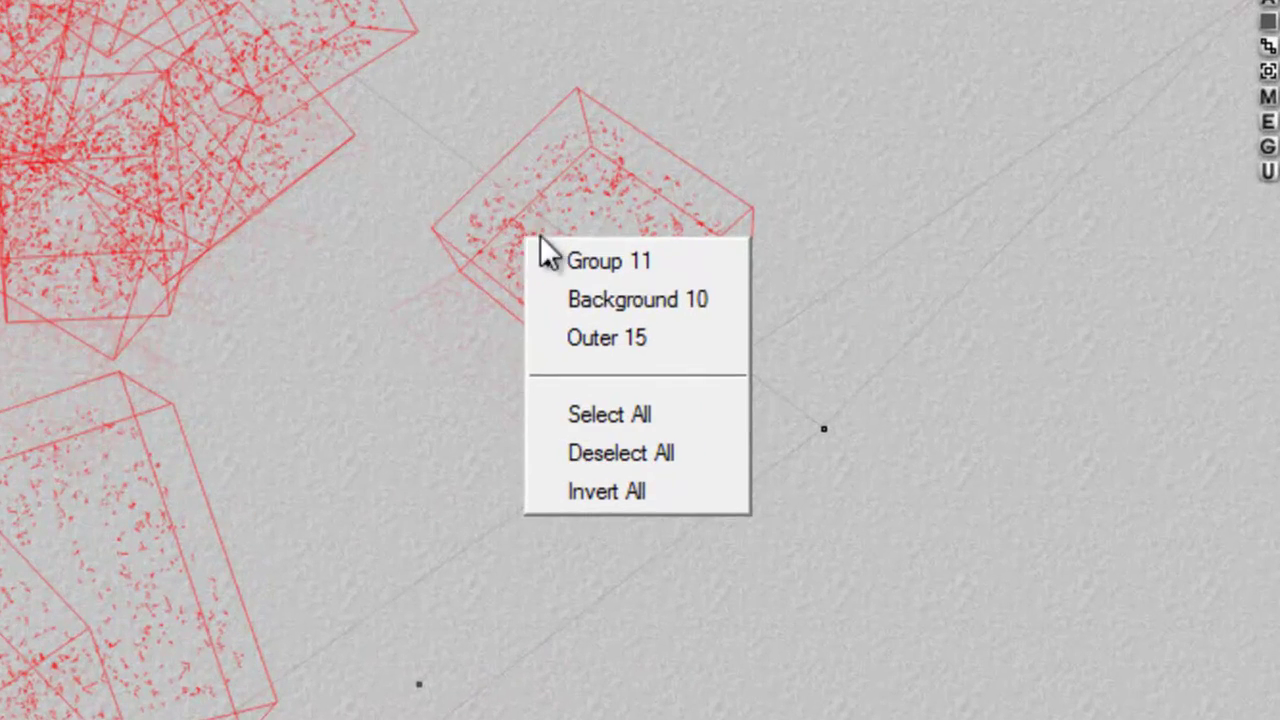
pyautogui.click(555, 258)
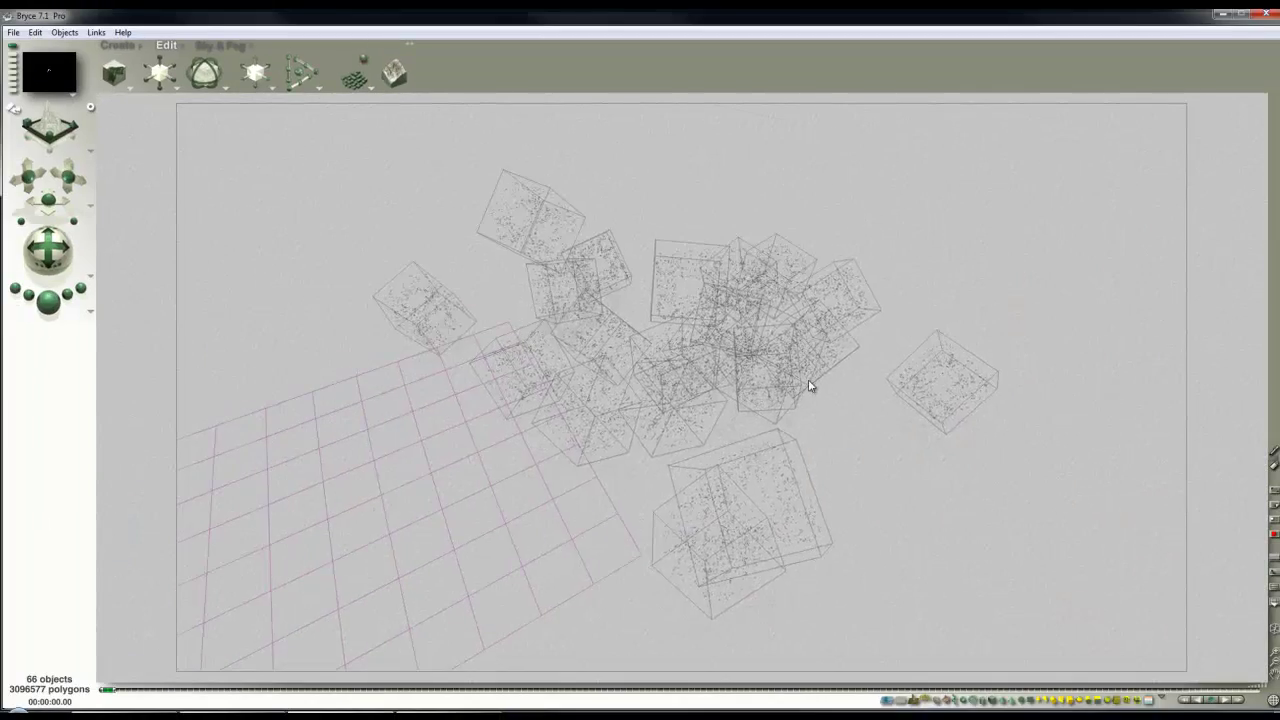
pyautogui.press('3')
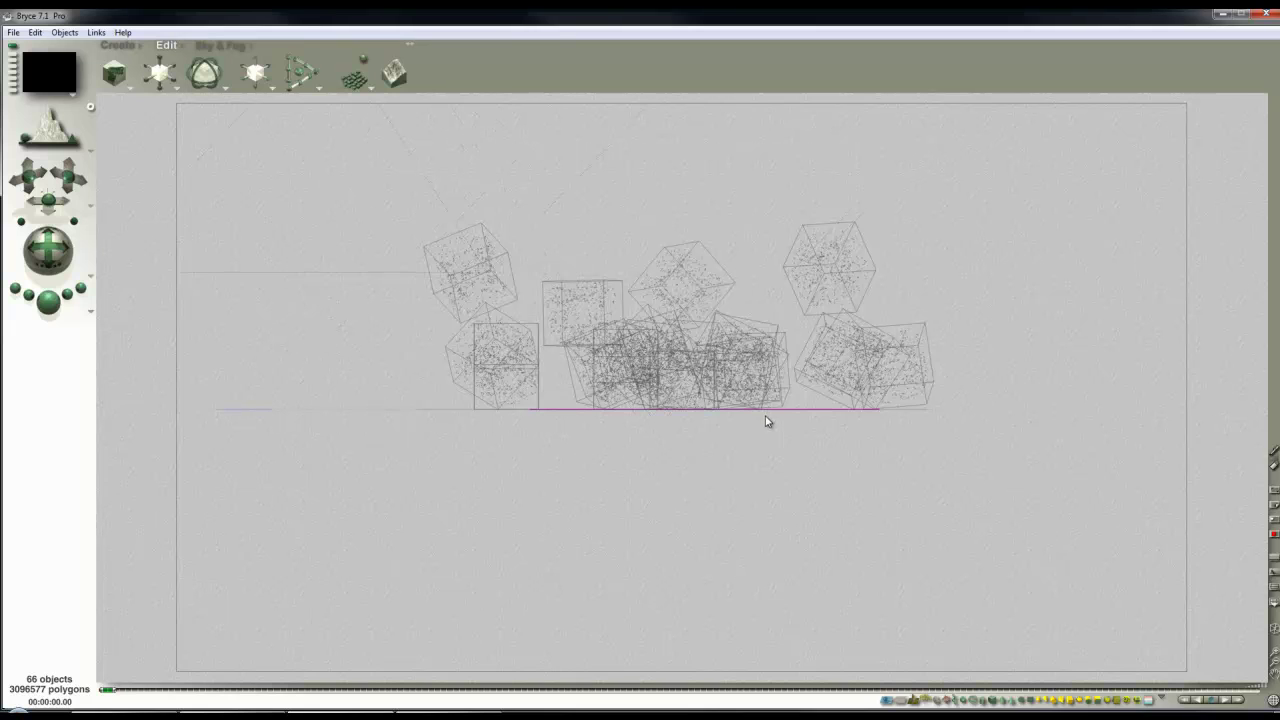
pyautogui.press('3')
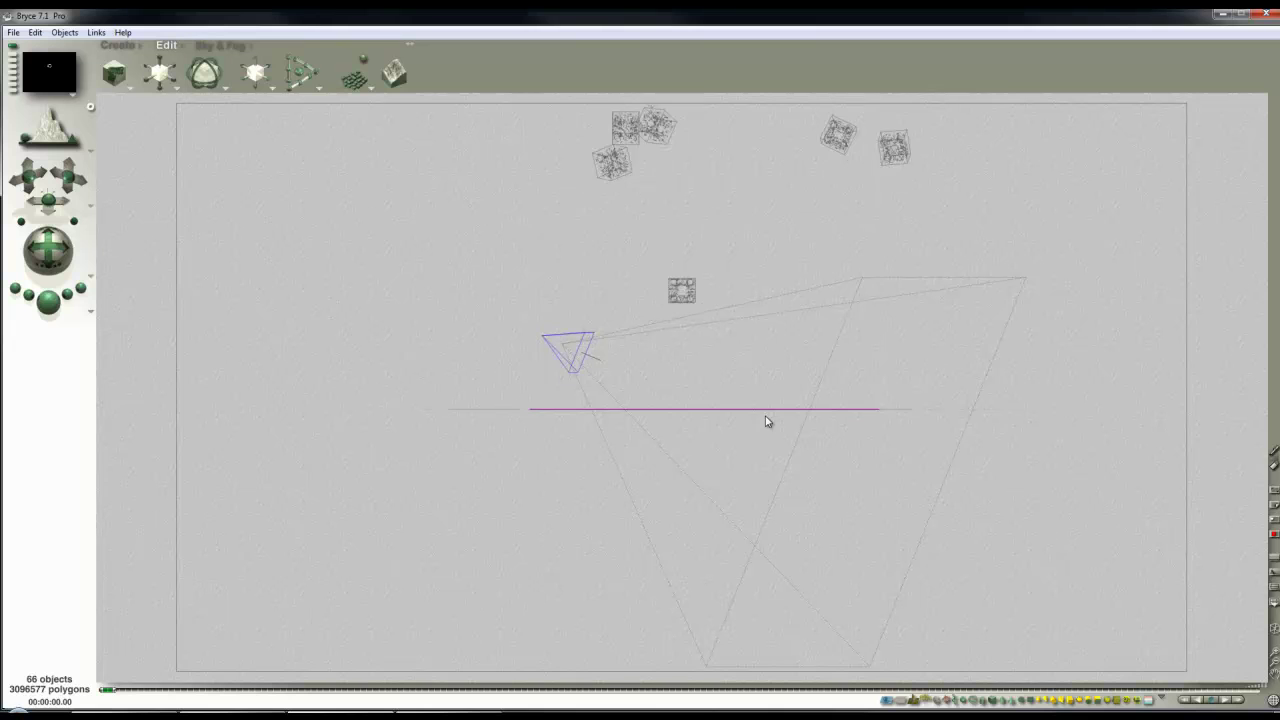
pyautogui.hotkey('ctrl', 'z')
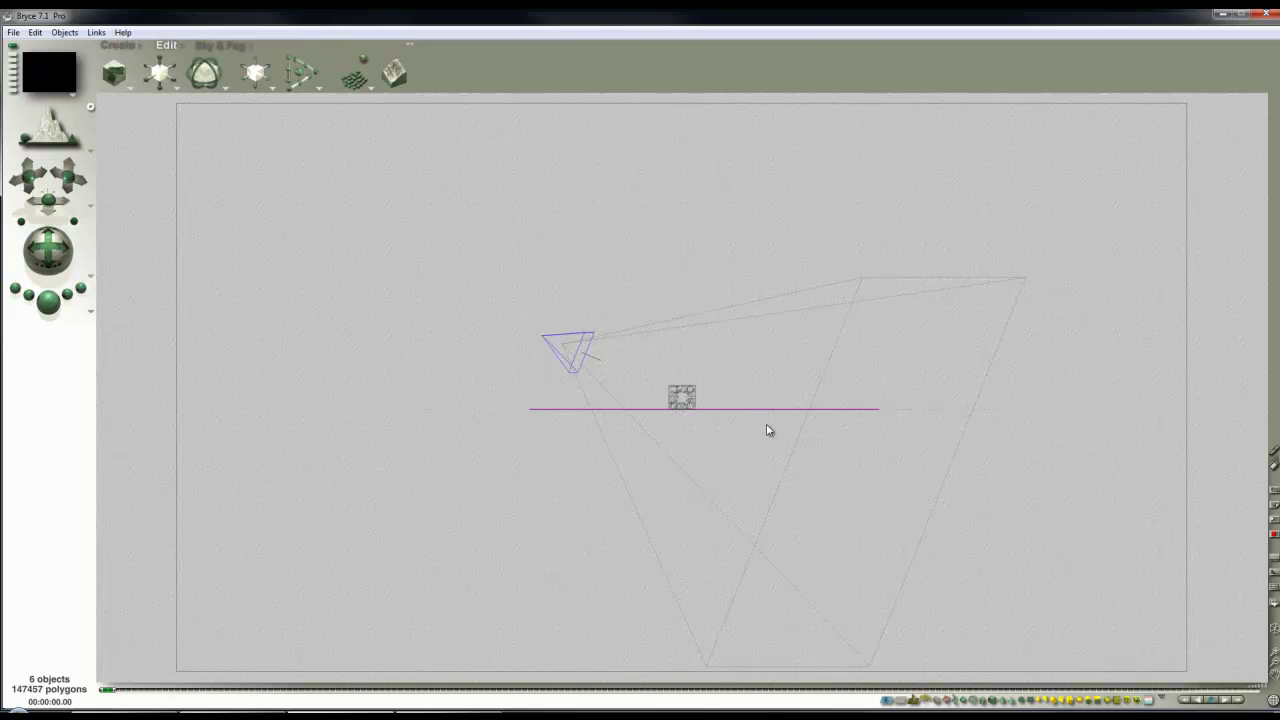
pyautogui.press('1')
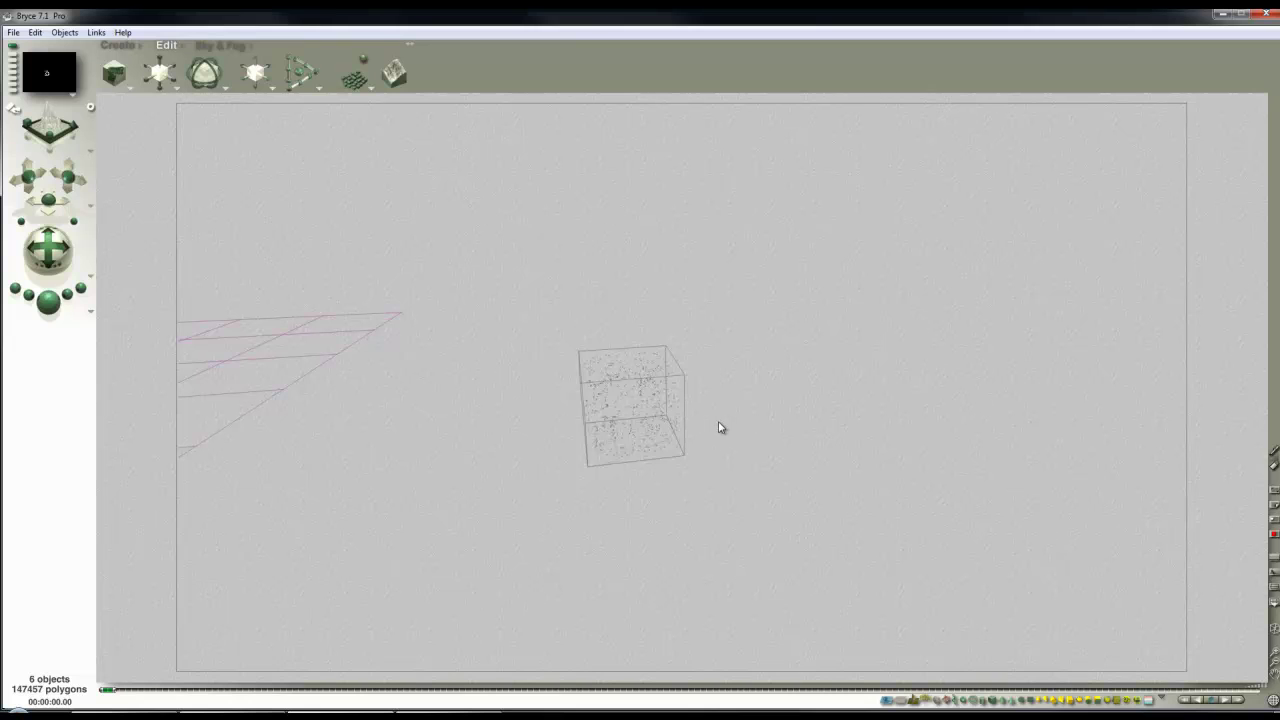
# - Select the Background object inside the cube, assign it to the orange Family 20 and clear the selection
pyautogui.rightClick(663, 389)
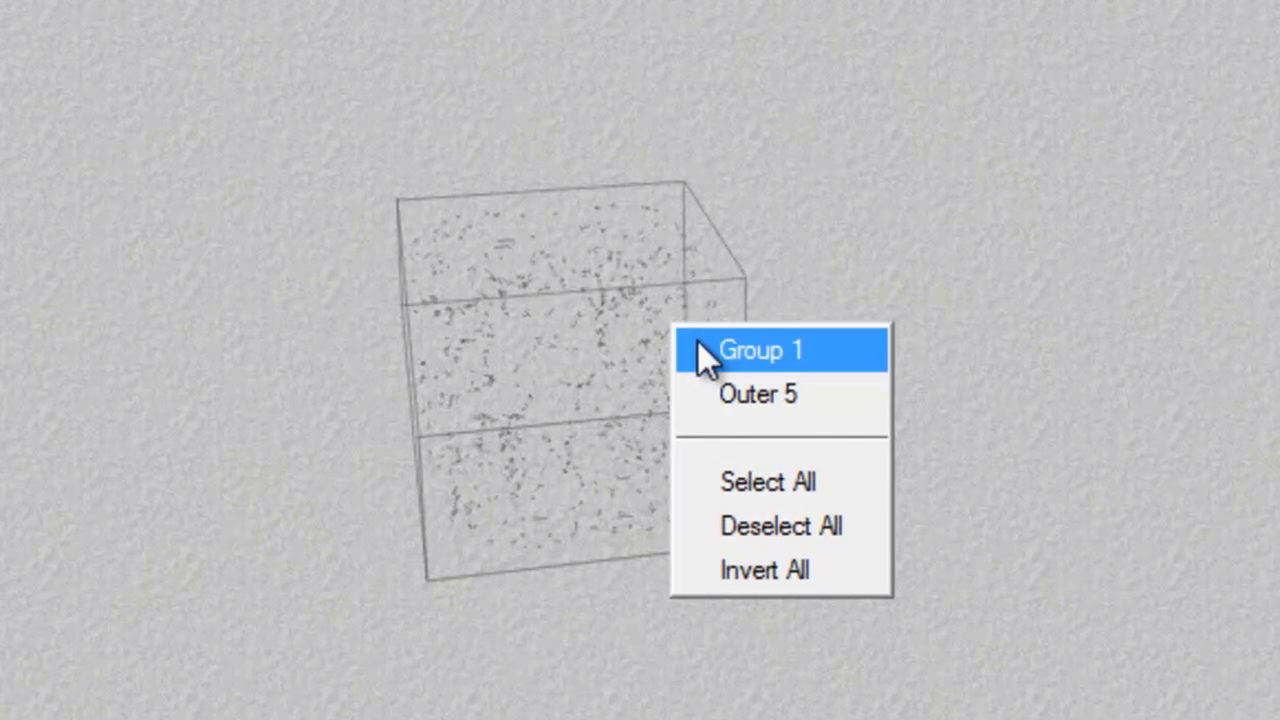
pyautogui.click(644, 245)
pyautogui.rightClick(644, 254)
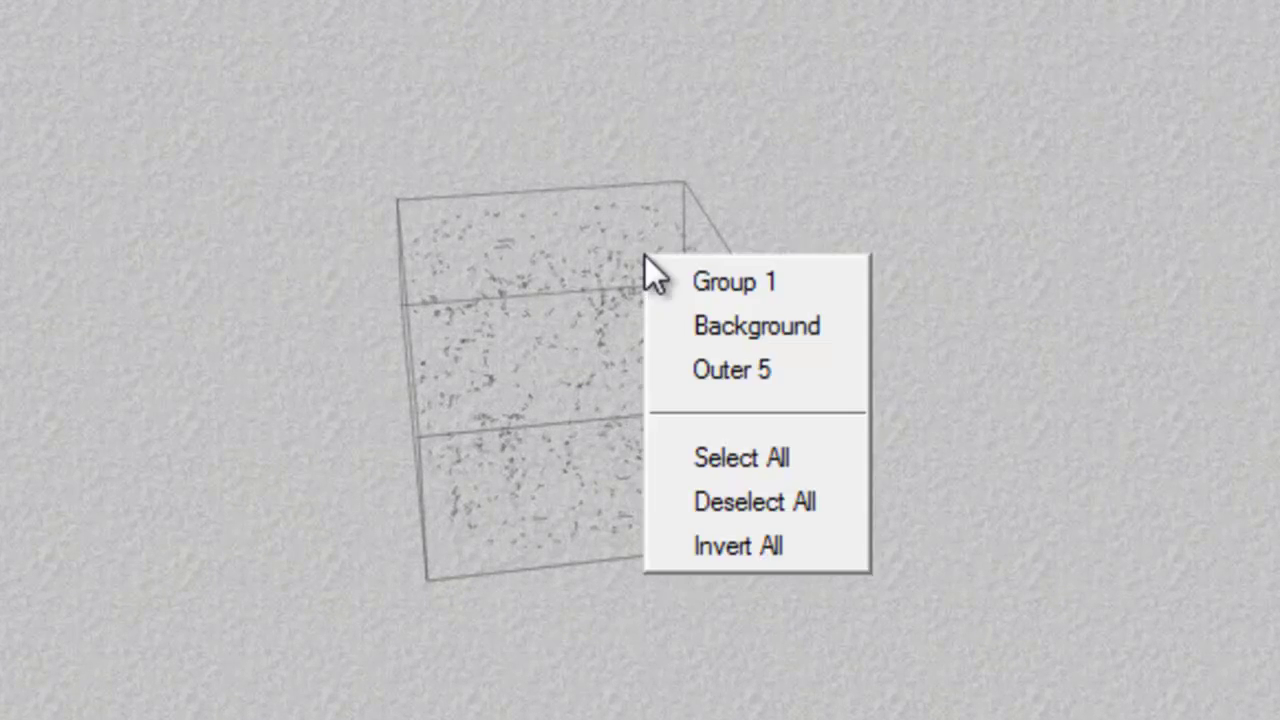
pyautogui.click(732, 324)
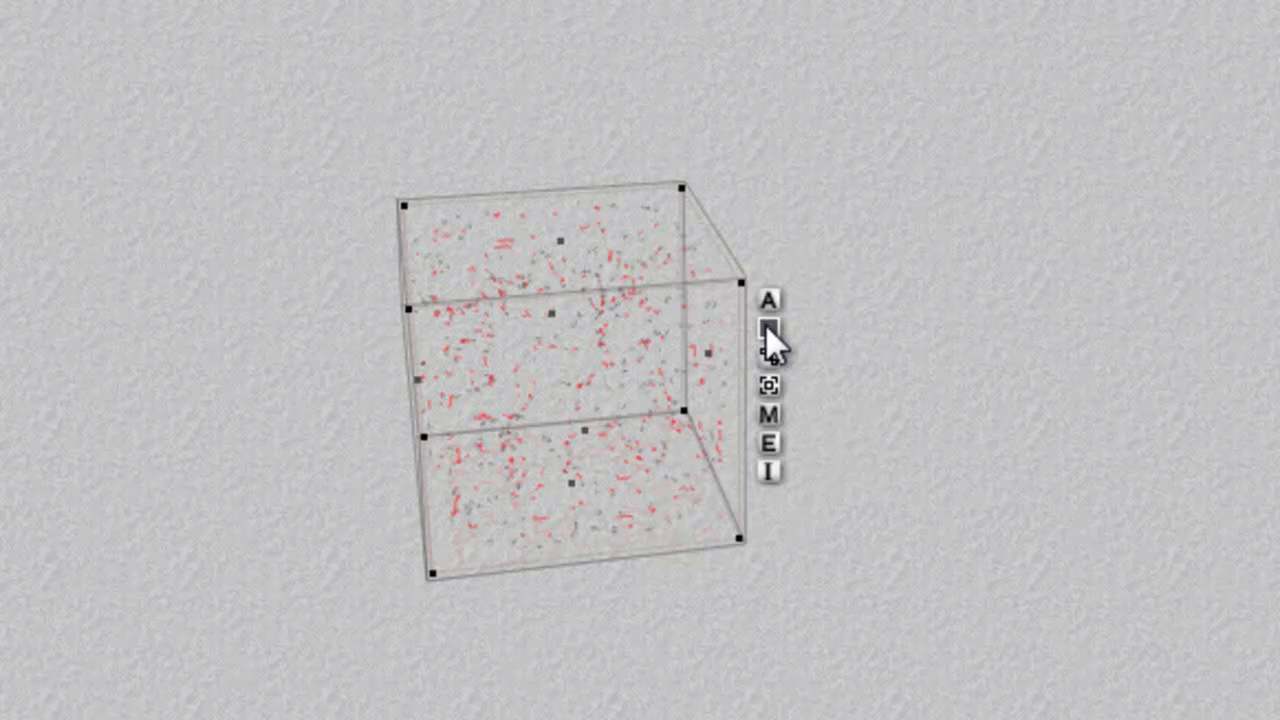
pyautogui.click(768, 328)
pyautogui.click(1040, 550)
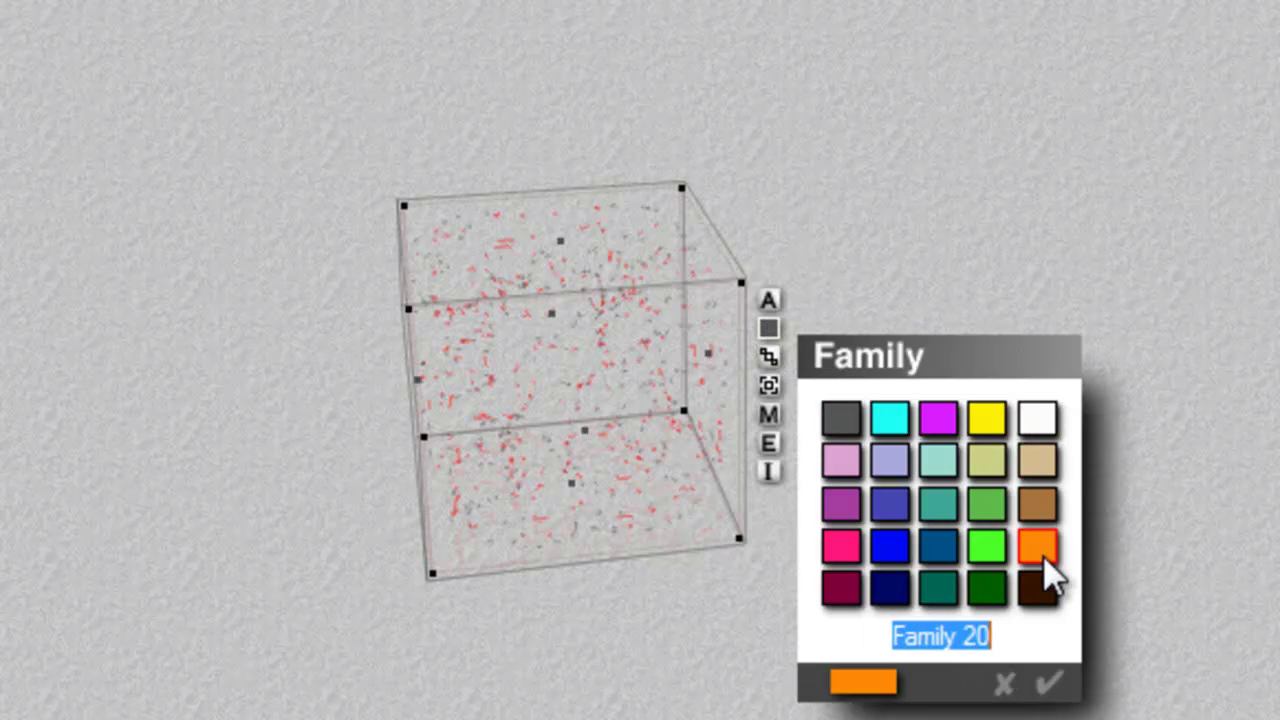
pyautogui.press('Return')
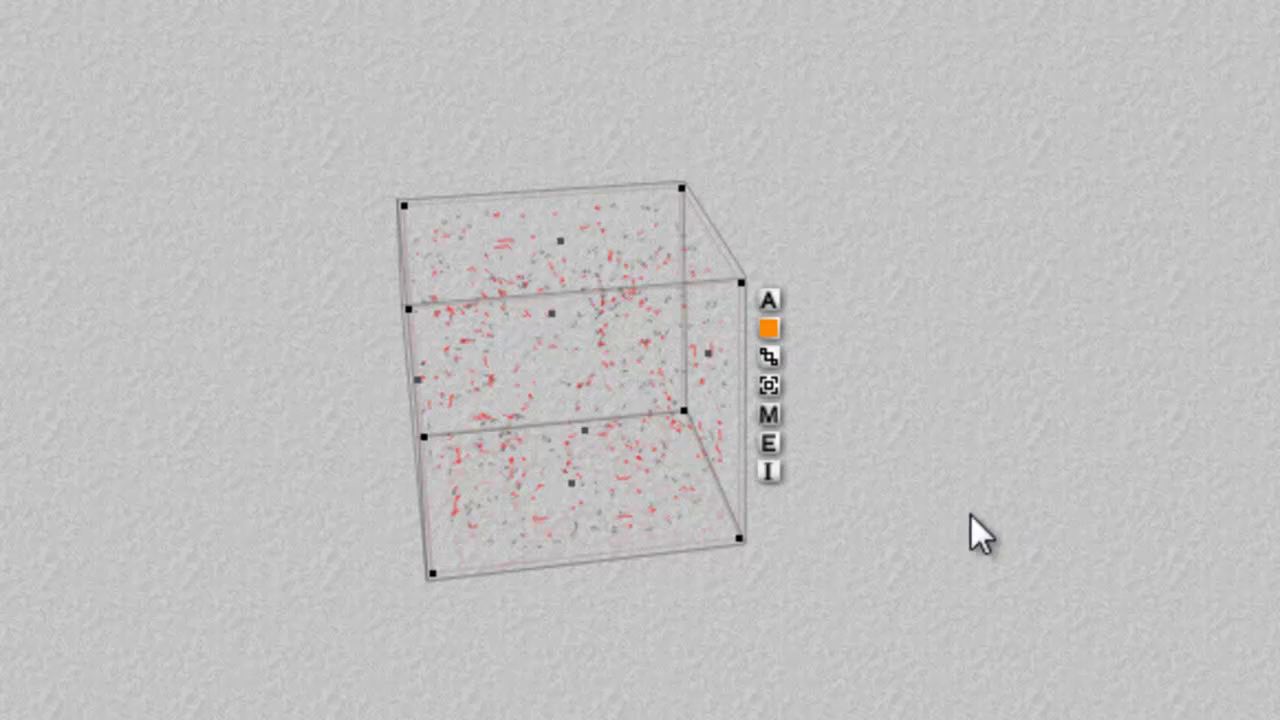
pyautogui.click(1032, 562)
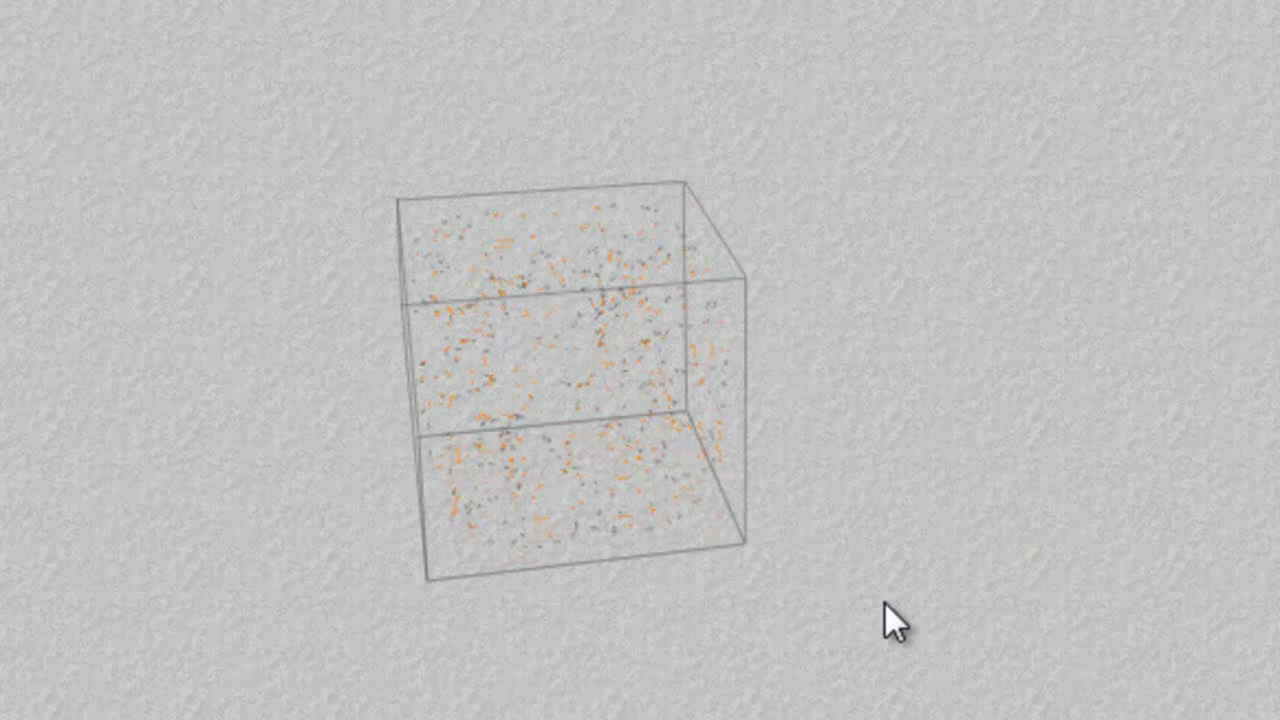
# - Select the whole Group 1 cube and random-replicate it 20 times within a 200 × 200 × 200 boundary
pyautogui.keyDown('ctrl'); pyautogui.click(701, 304); pyautogui.keyUp('ctrl')
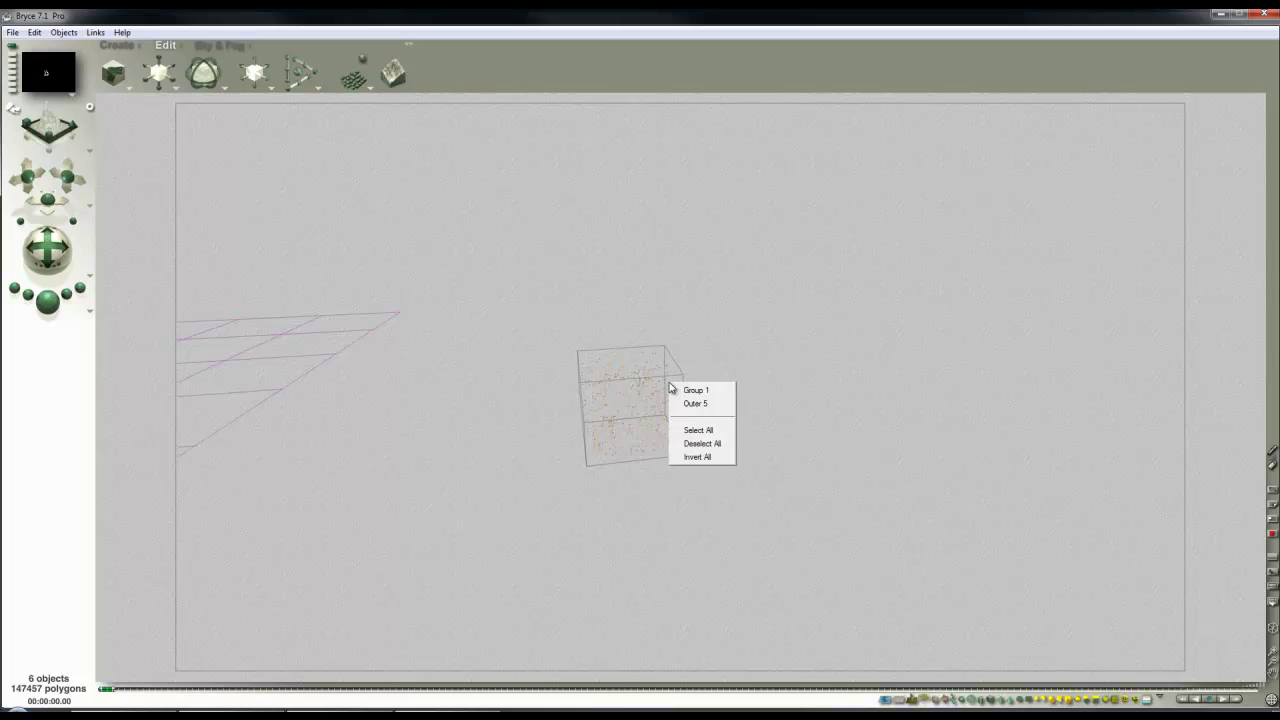
pyautogui.click(683, 390)
pyautogui.click(34, 32)
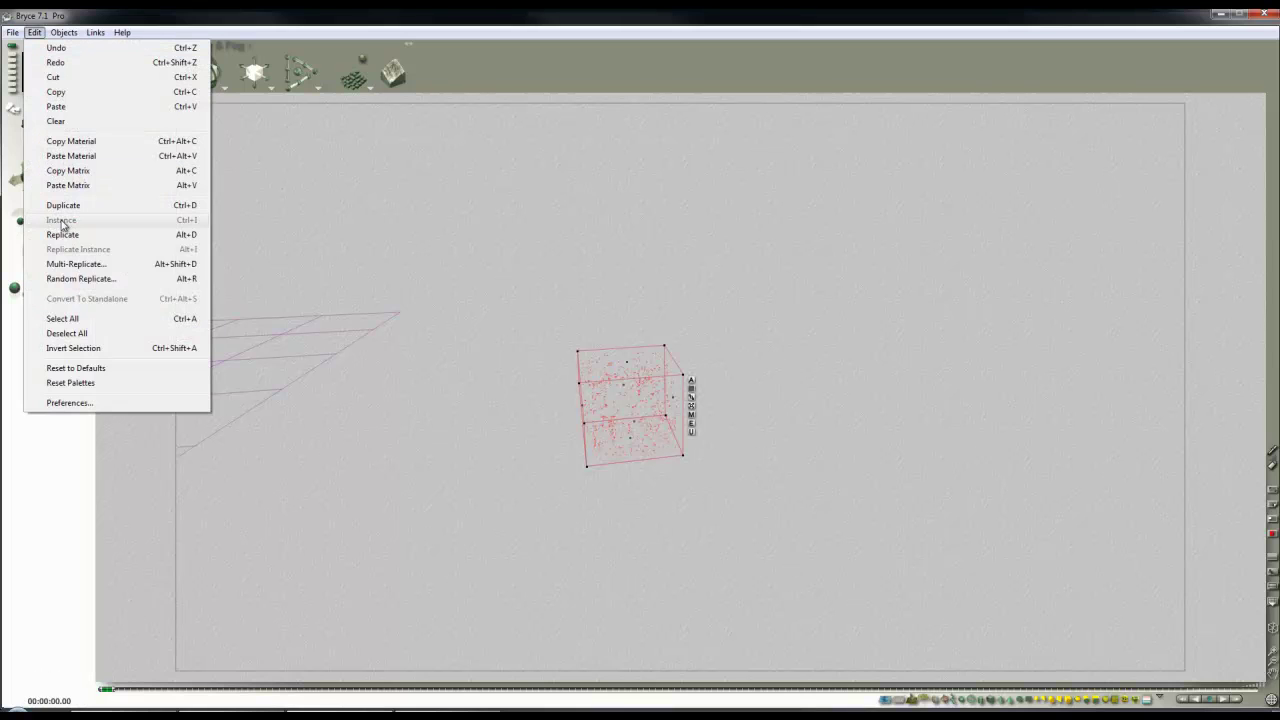
pyautogui.click(84, 280)
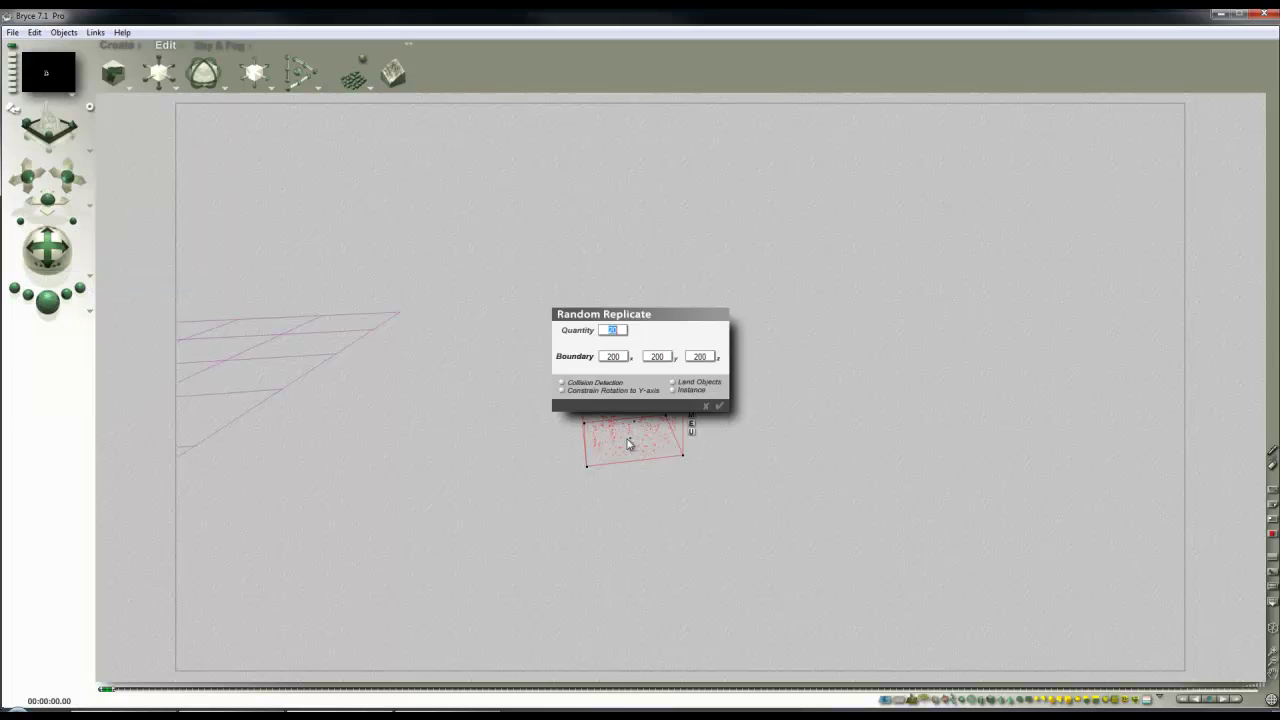
pyautogui.click(720, 406)
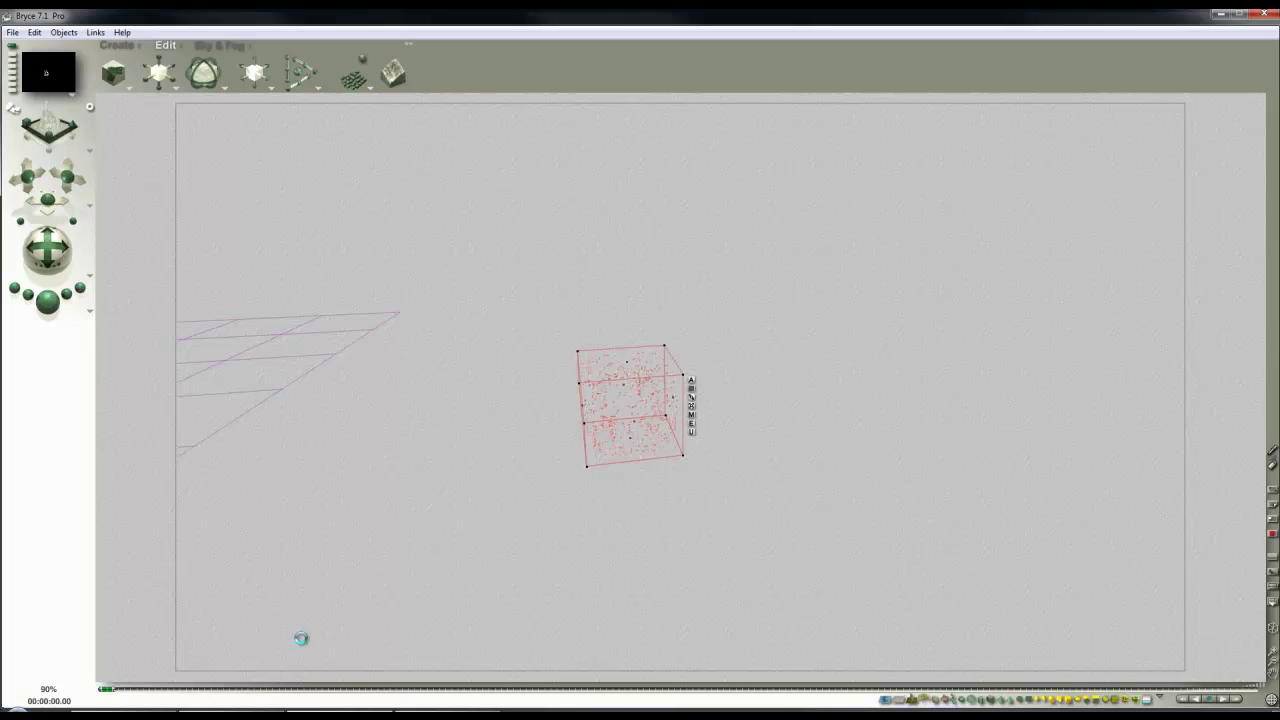
# - Lift the new cube copies above the ground in the orthogonal view and add the original Group 1 to the selection
pyautogui.press('3')
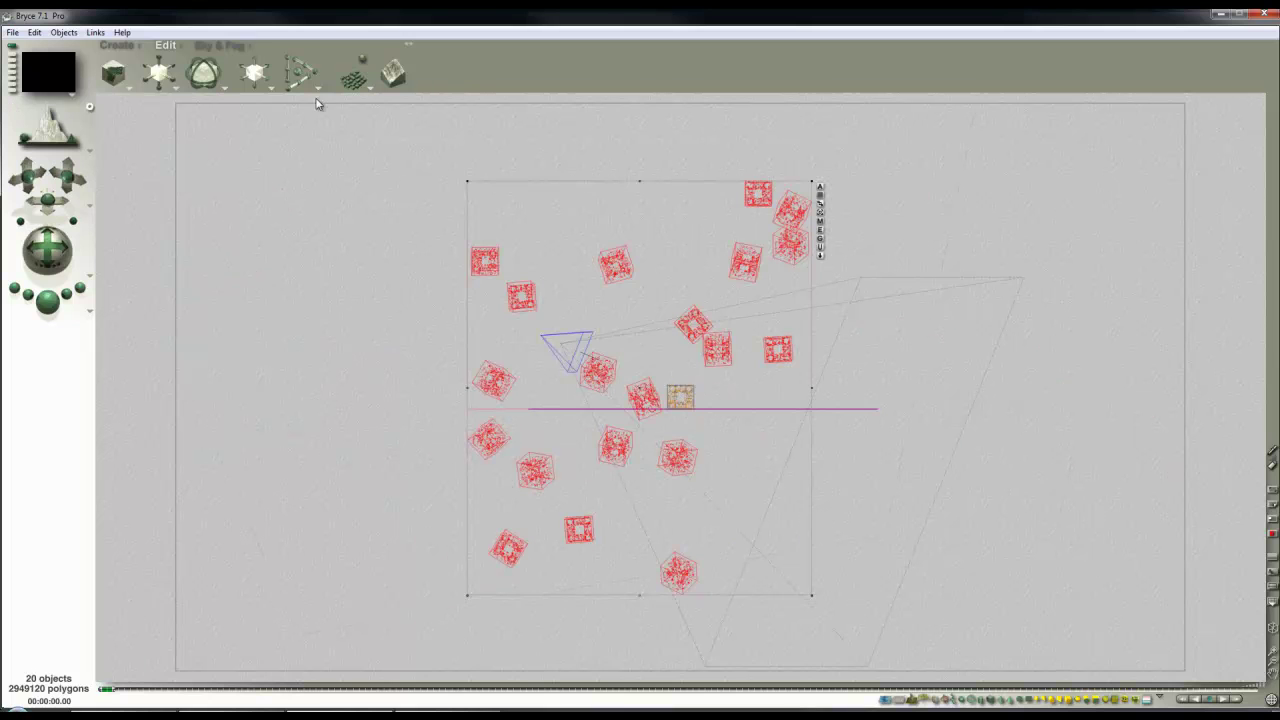
pyautogui.moveTo(254, 68); pyautogui.dragTo(302, 126)
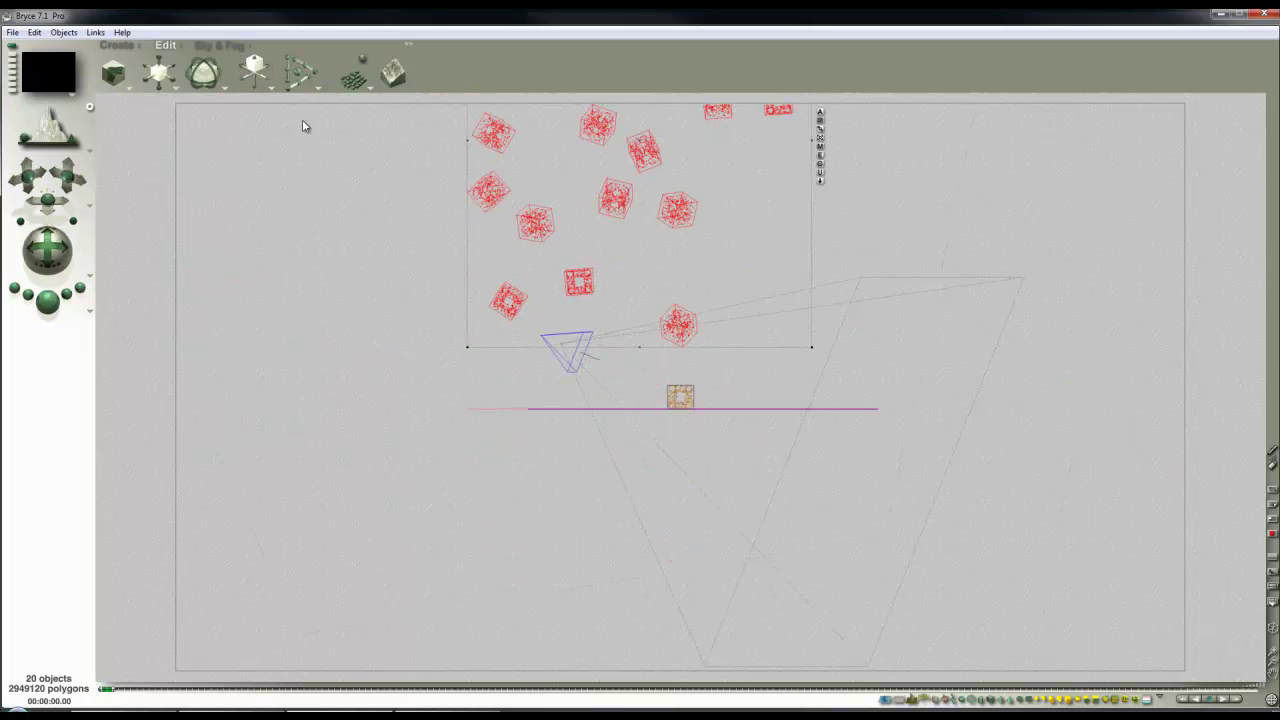
pyautogui.rightClick(680, 396)
pyautogui.click(710, 401)
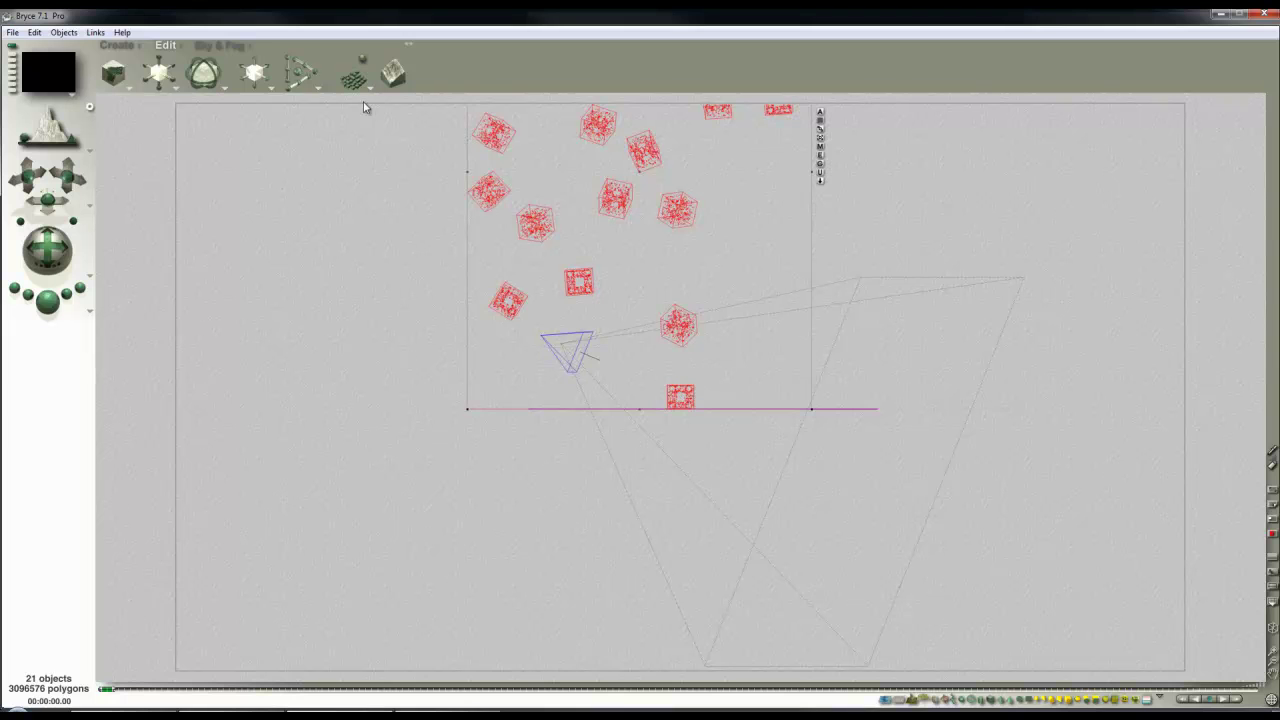
# - Scale up the original and copied cubes together above the ground plane and drop them onto it
pyautogui.moveTo(257, 63); pyautogui.dragTo(298, 72)
pyautogui.moveTo(165, 78); pyautogui.dragTo(198, 92)
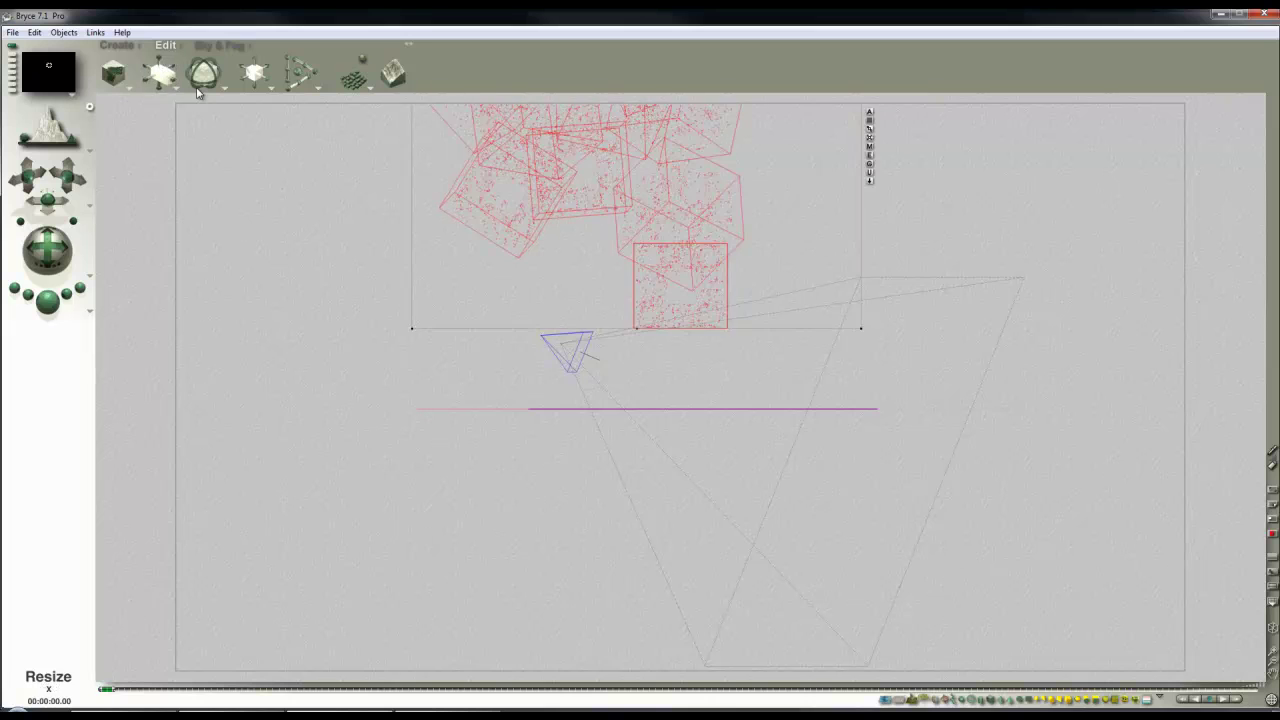
pyautogui.click(872, 182)
# - Delete the stray Group 3 cube nearest the camera and frame the camera view on the remaining pile
pyautogui.press('2')
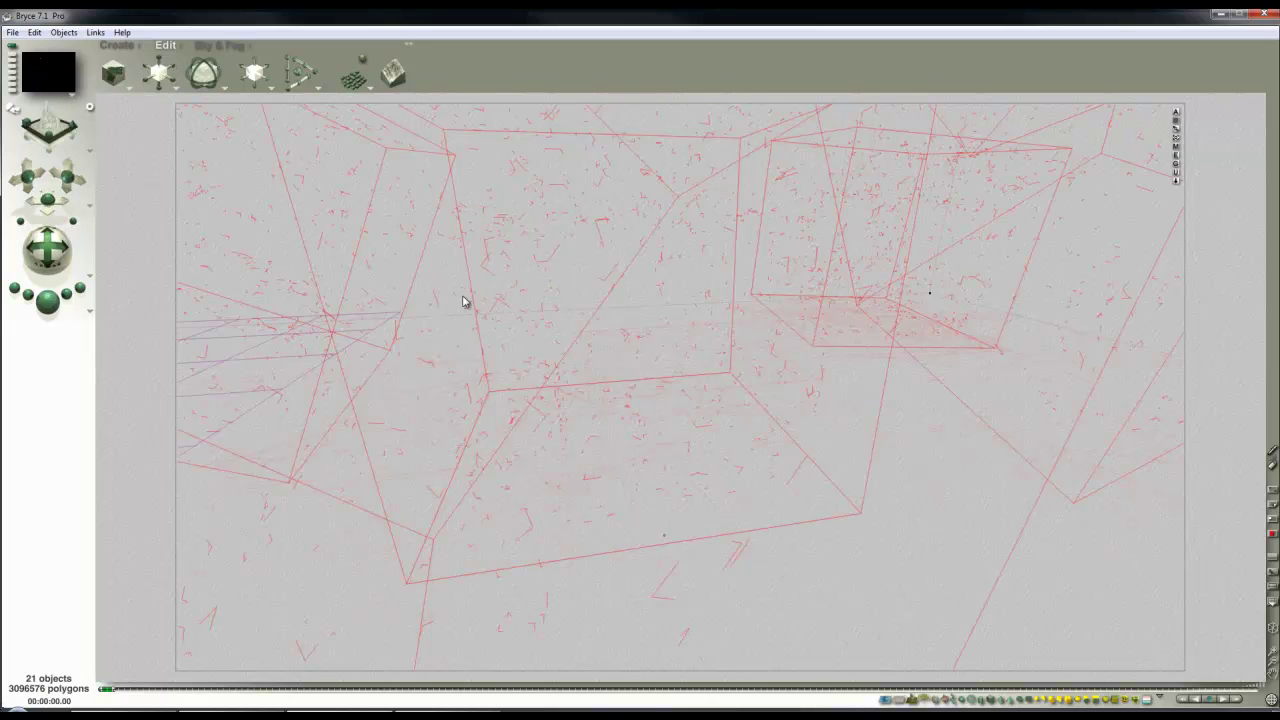
pyautogui.moveTo(42, 198); pyautogui.dragTo(66, 177)
pyautogui.moveTo(47, 245); pyautogui.dragTo(47, 242)
pyautogui.rightClick(450, 632)
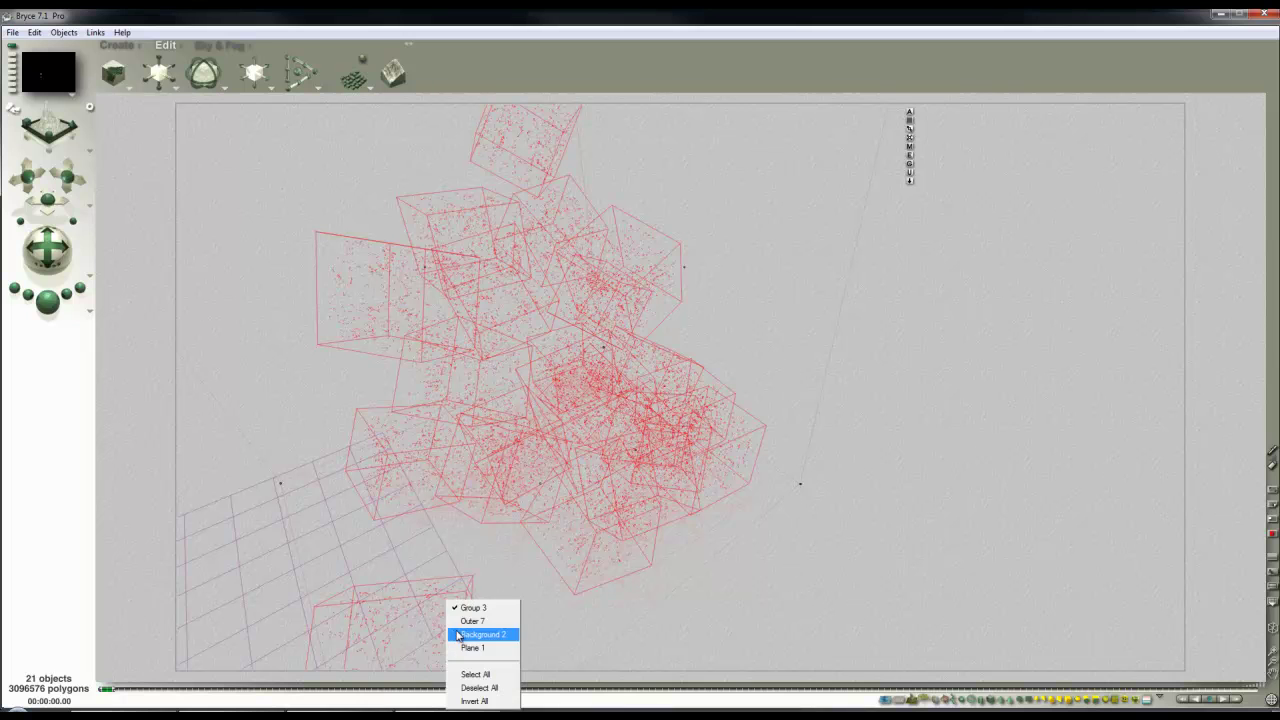
pyautogui.click(474, 607)
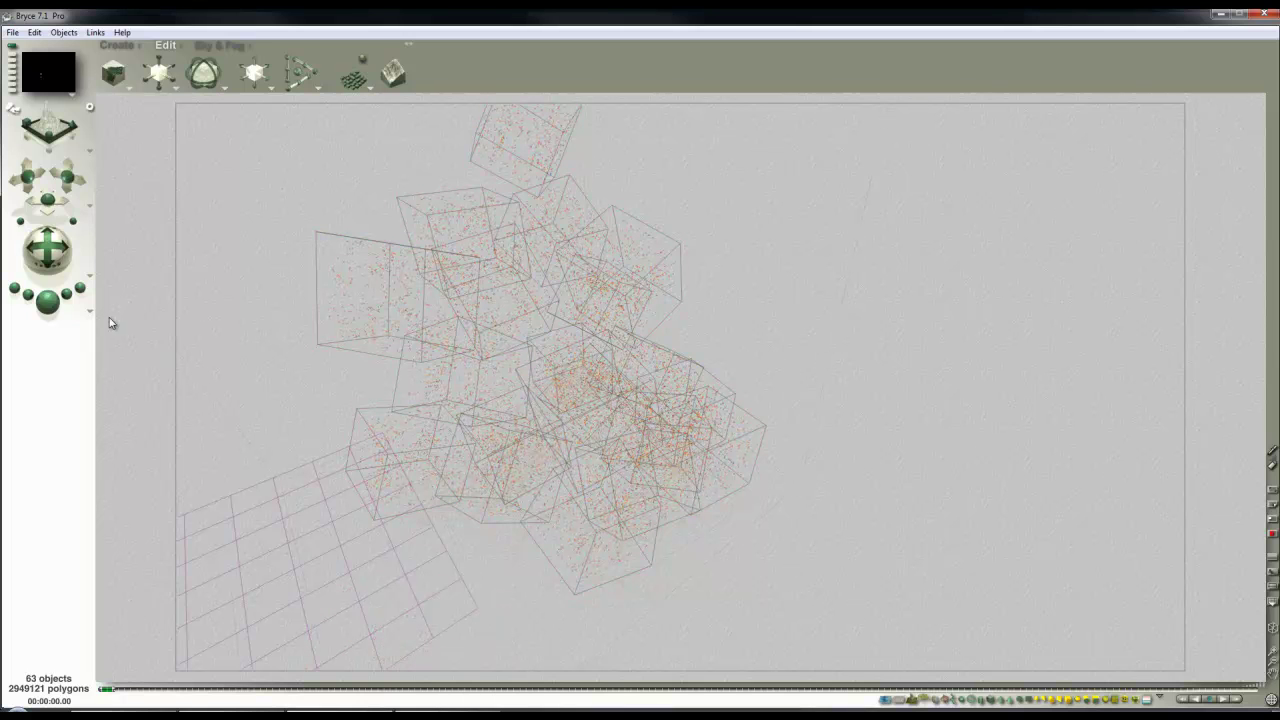
pyautogui.moveTo(66, 178); pyautogui.dragTo(35, 150)
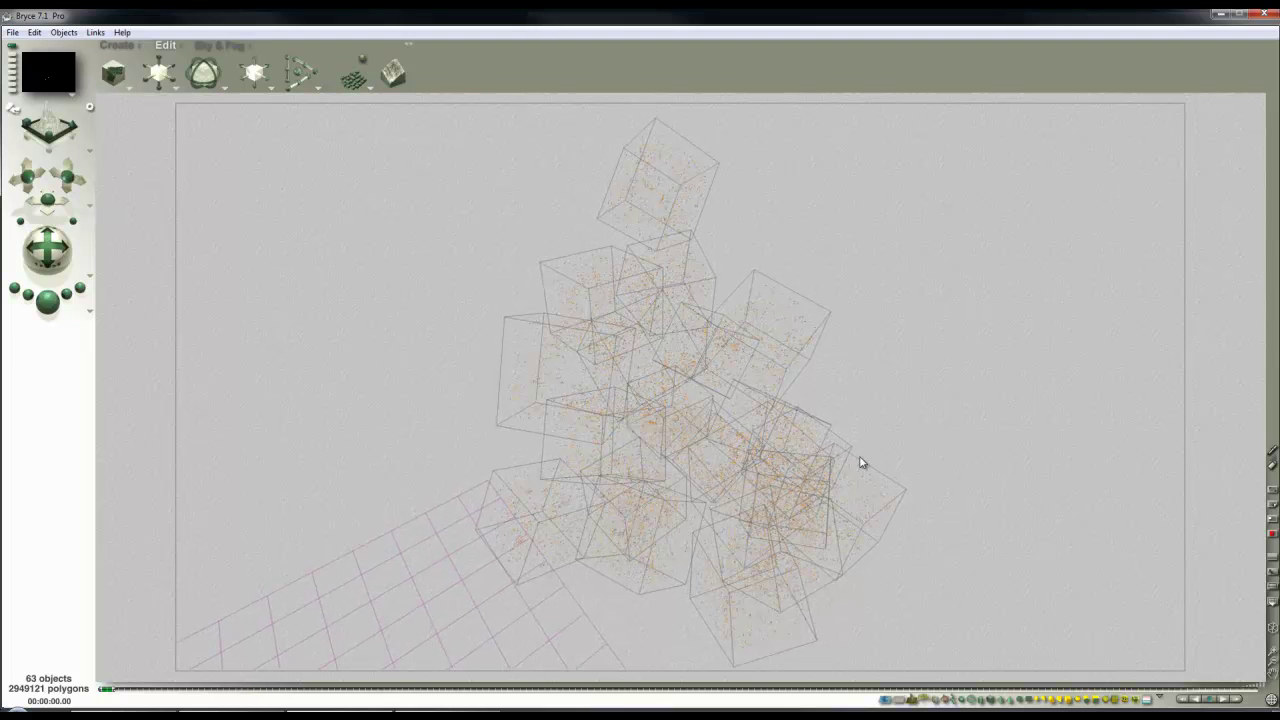
# - Set the document aspect ratio to 1:1, move the camera closer to the cube pile and run a short test render
pyautogui.click(13, 32)
pyautogui.click(40, 64)
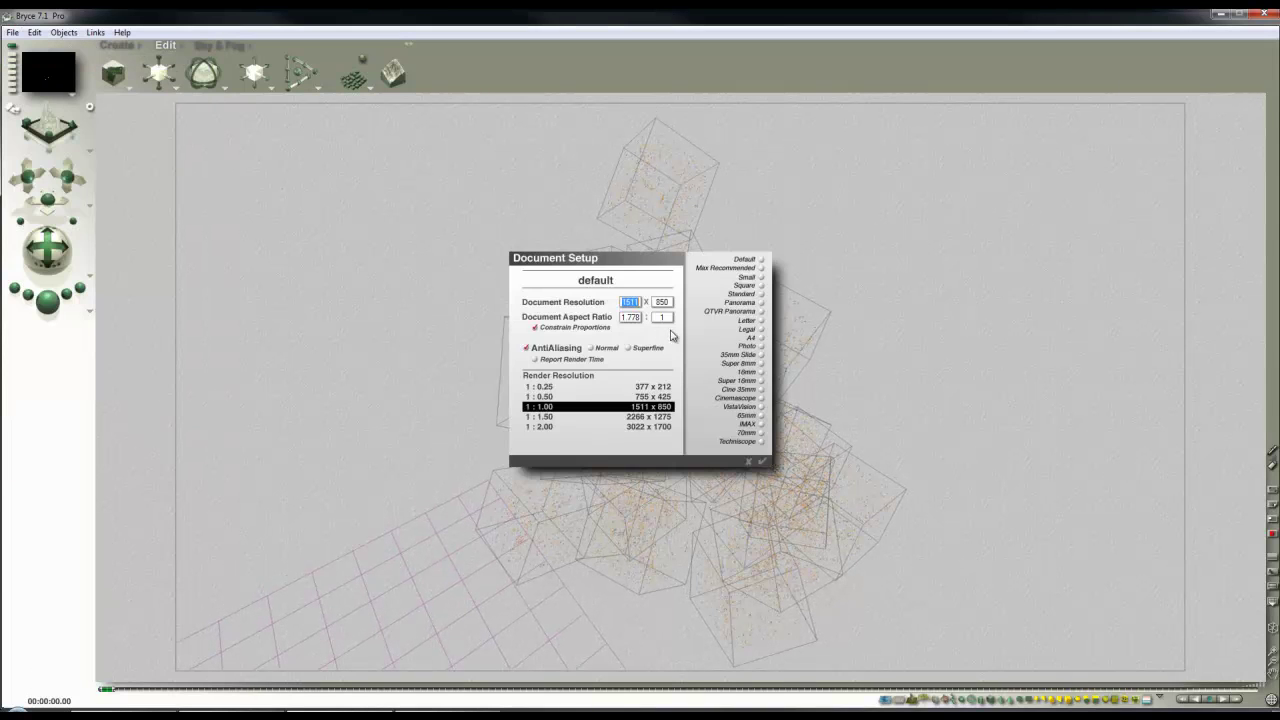
pyautogui.moveTo(638, 319); pyautogui.dragTo(566, 330)
pyautogui.write('1')
pyautogui.click(763, 462)
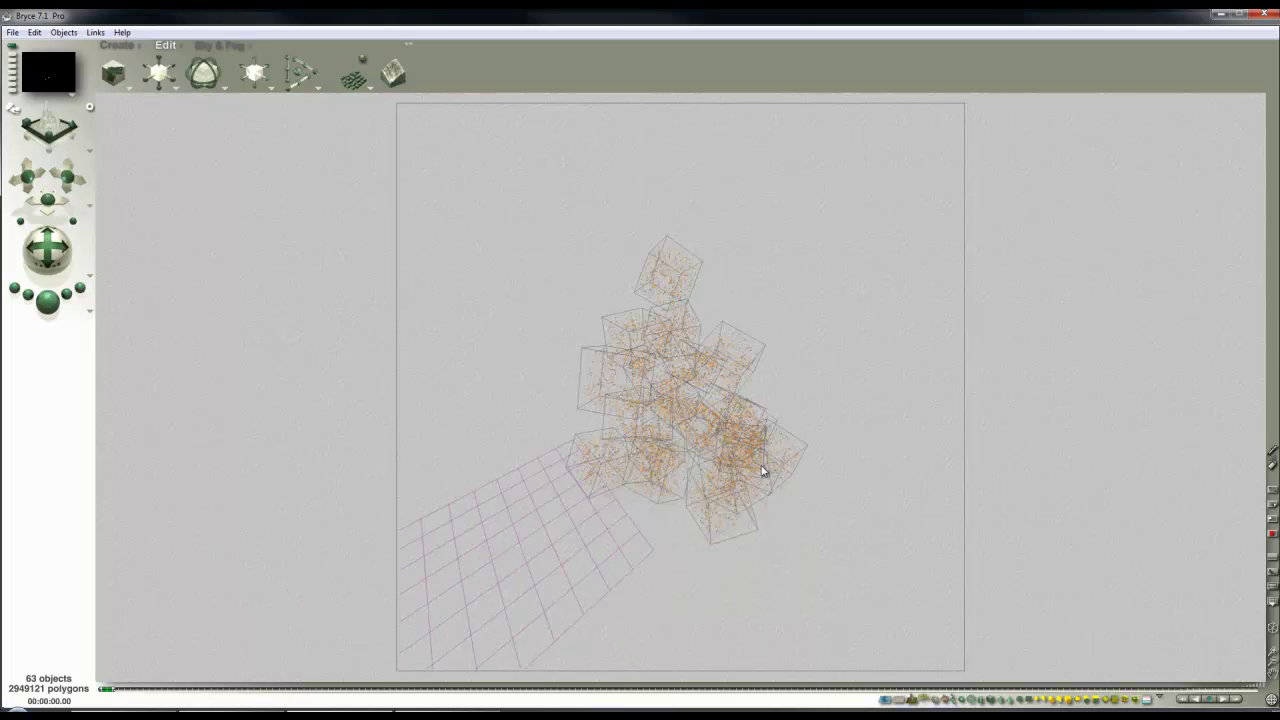
pyautogui.moveTo(73, 222); pyautogui.dragTo(73, 225)
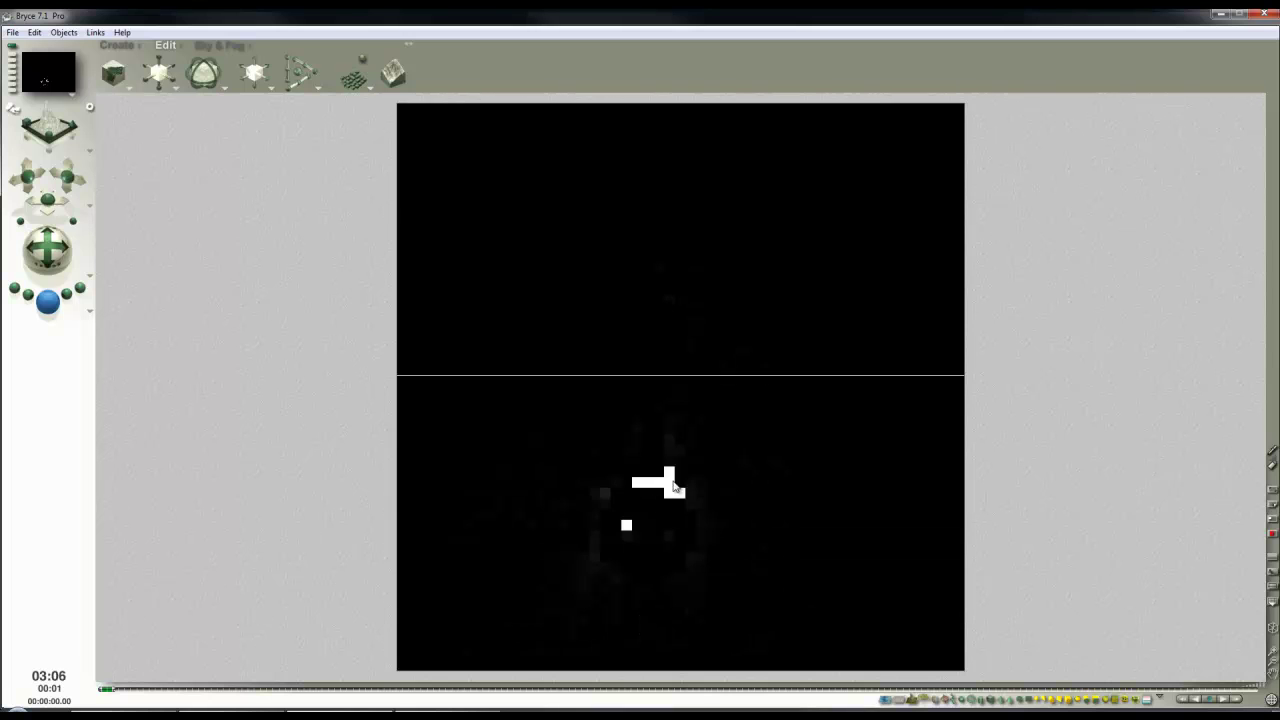
pyautogui.click(724, 473)
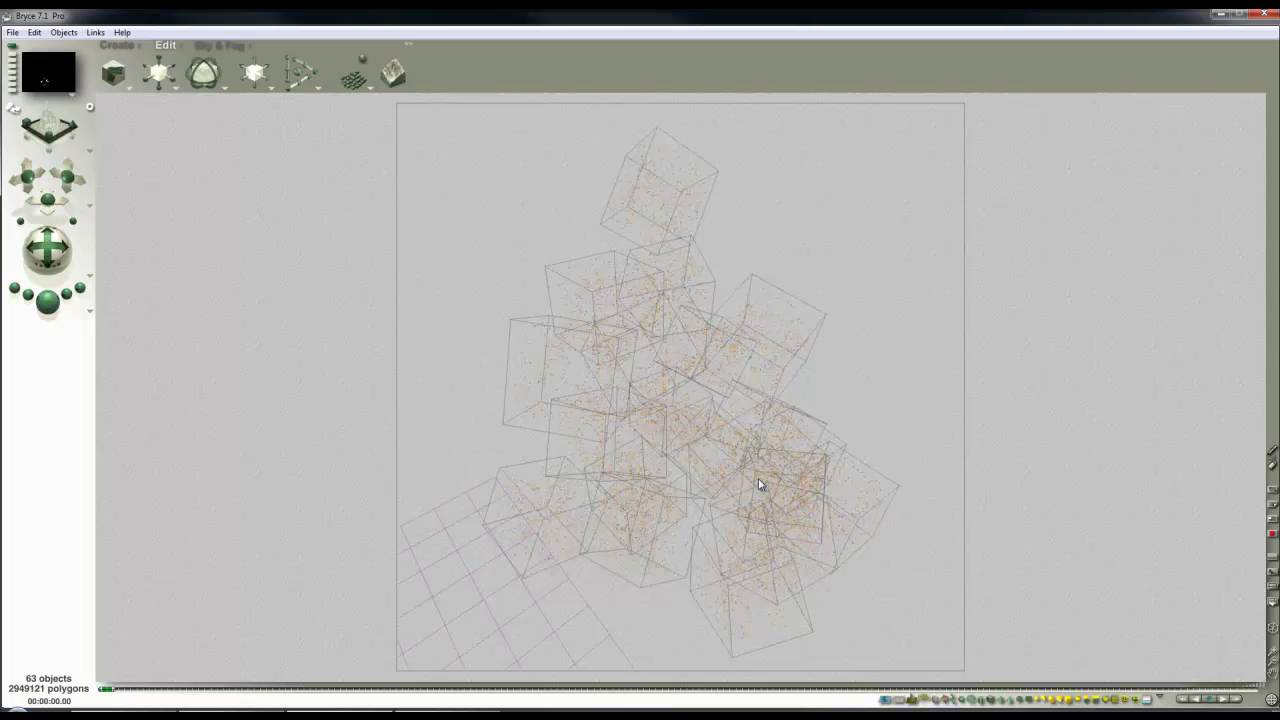
# - Select the orange family of inner objects and name them Backgroud
pyautogui.click(1146, 699)
pyautogui.click(1170, 686)
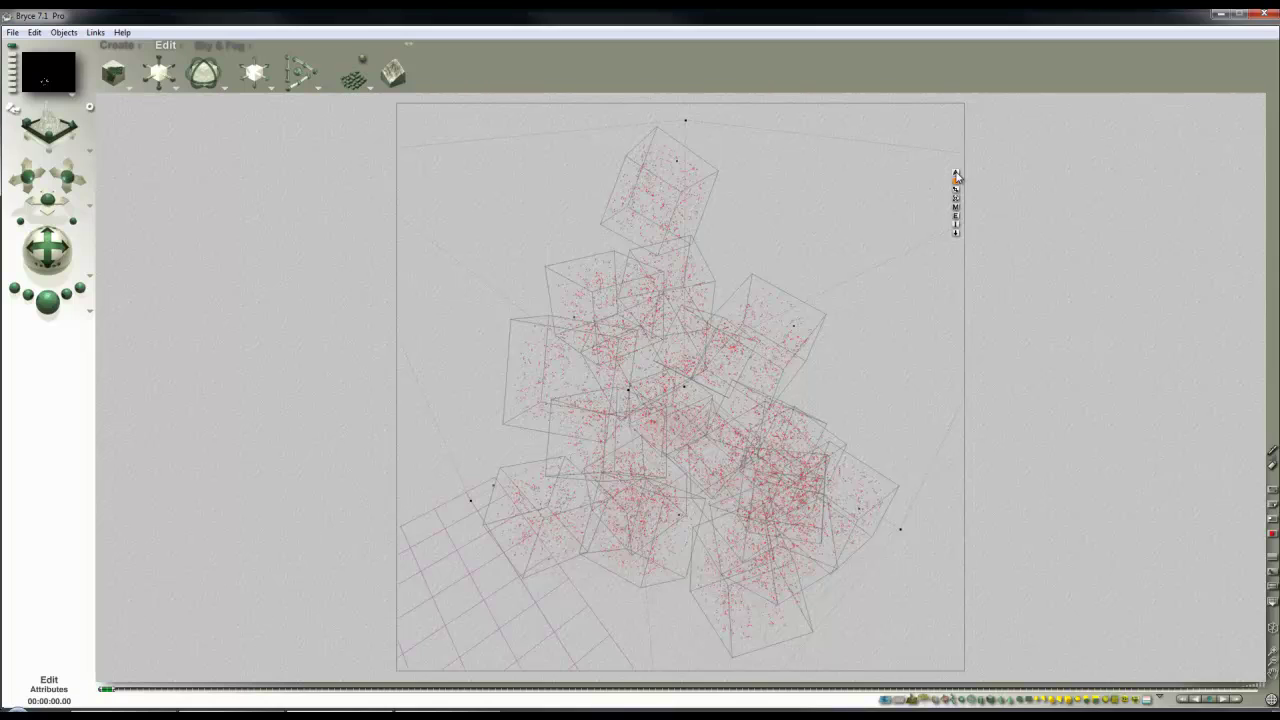
pyautogui.hotkey('ctrl', 'alt', 'e')
pyautogui.write('Ba')
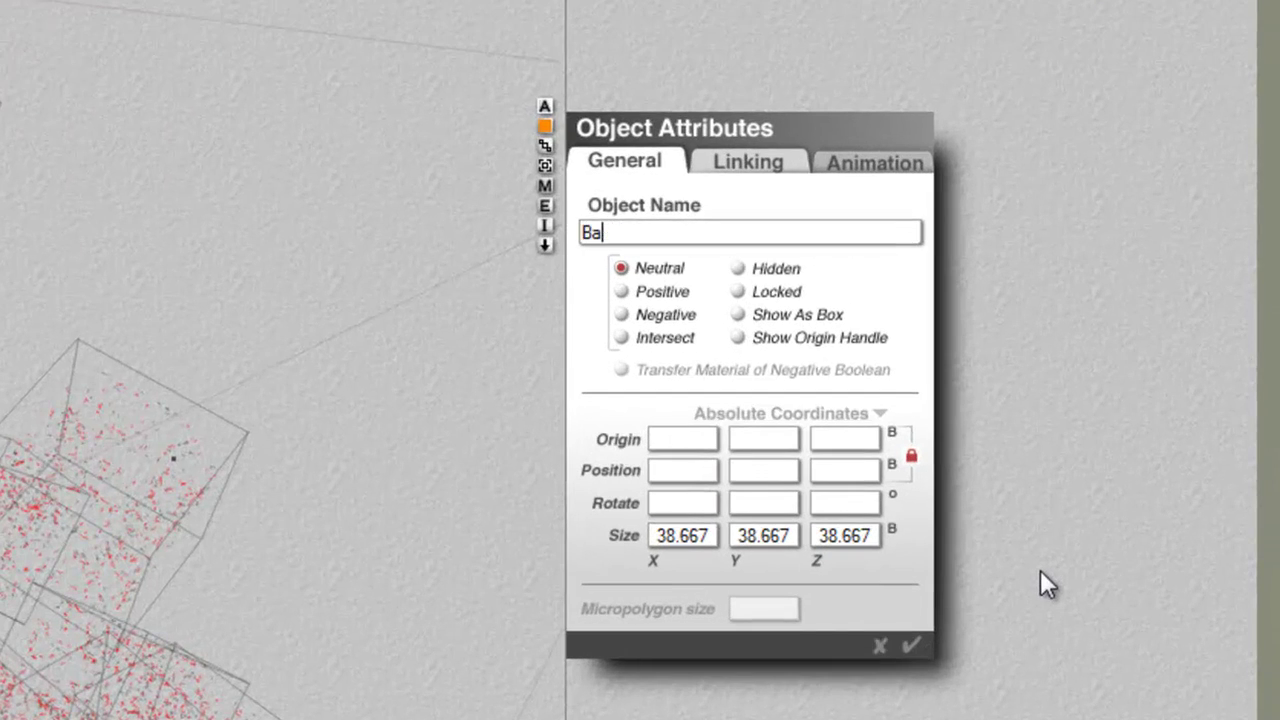
pyautogui.write('ckgrou')
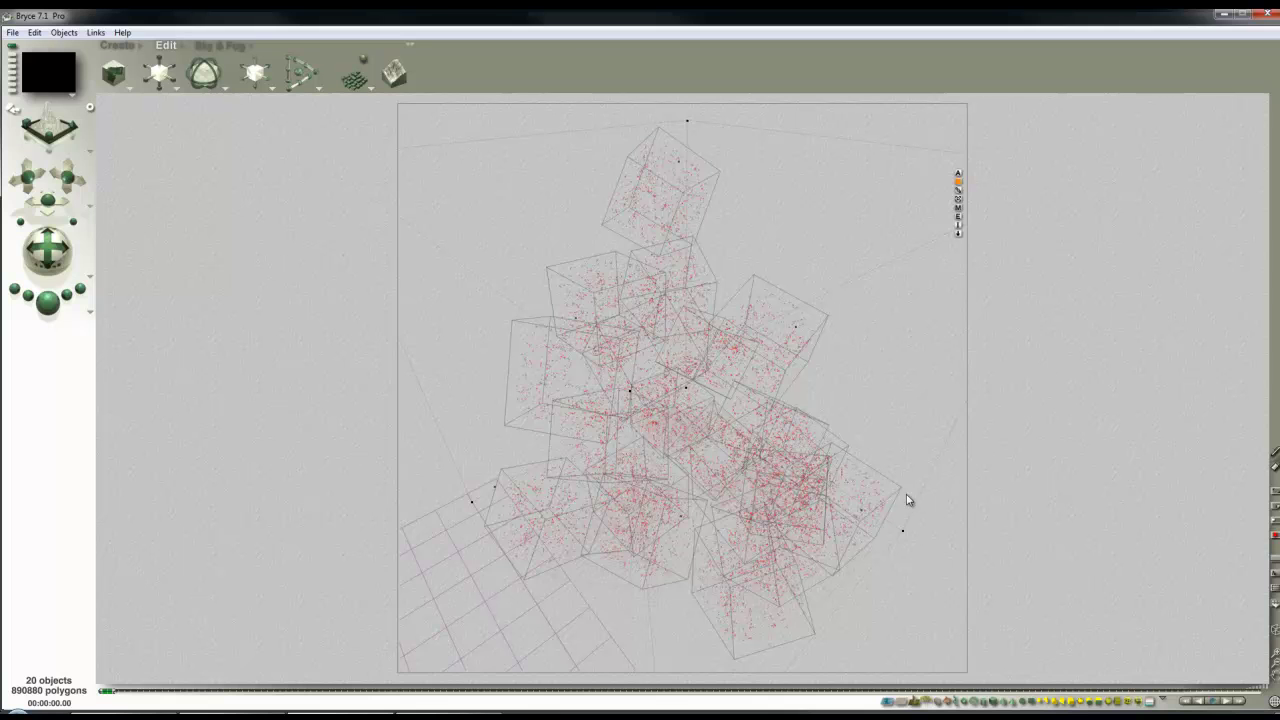
# - Select all the cube groups in an orthogonal view, ungroup them and return to the camera view
pyautogui.press('4')
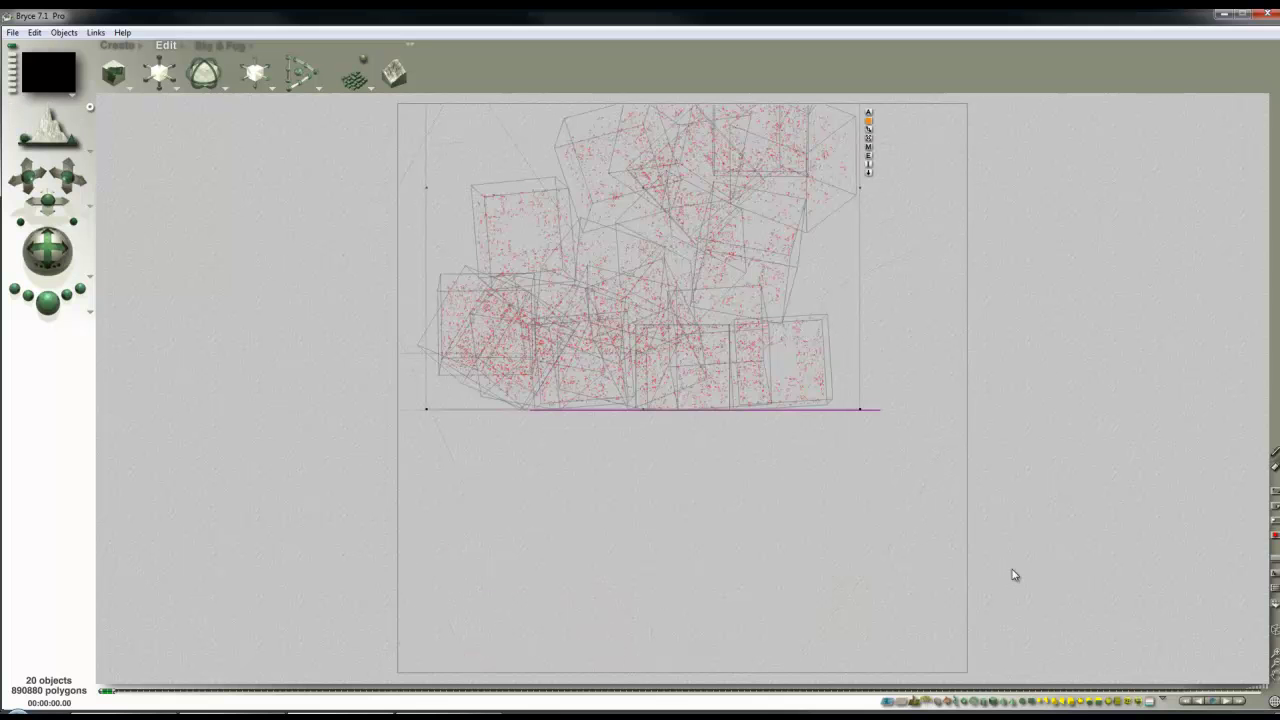
pyautogui.press('1')
pyautogui.press('4')
pyautogui.click(1275, 663)
pyautogui.click(1275, 663)
pyautogui.click(685, 222)
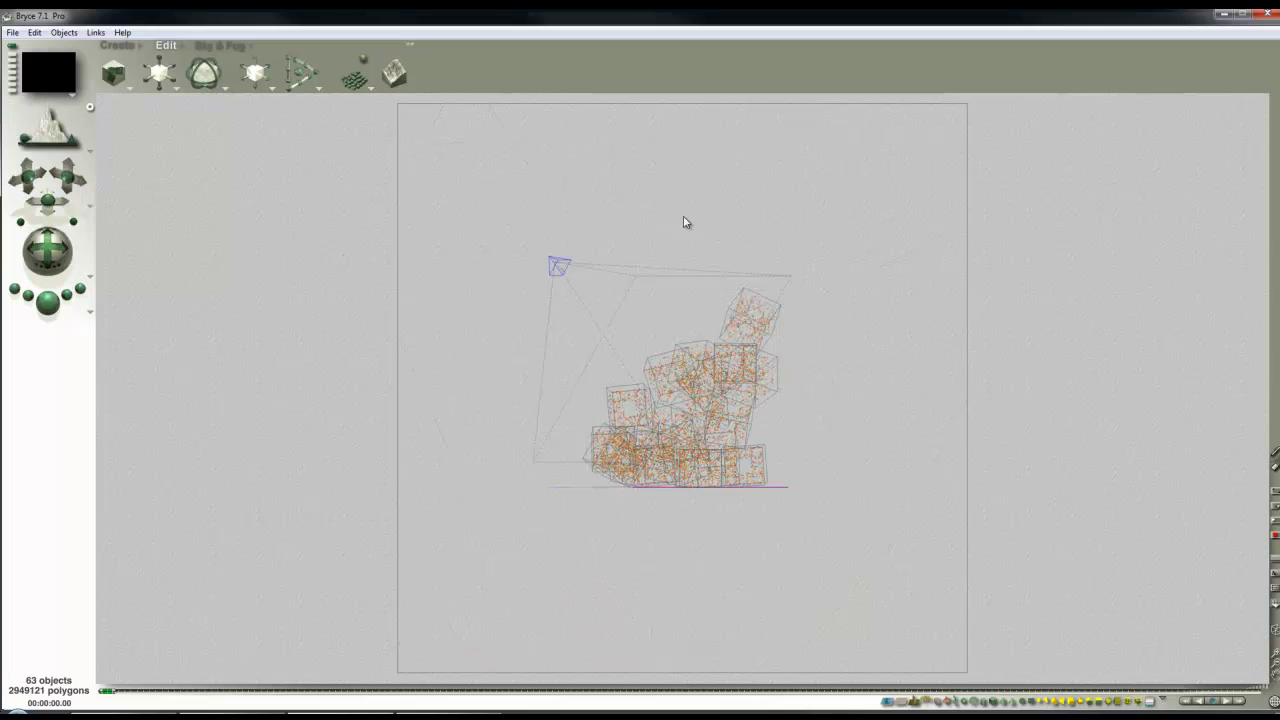
pyautogui.moveTo(600, 220); pyautogui.dragTo(822, 482)
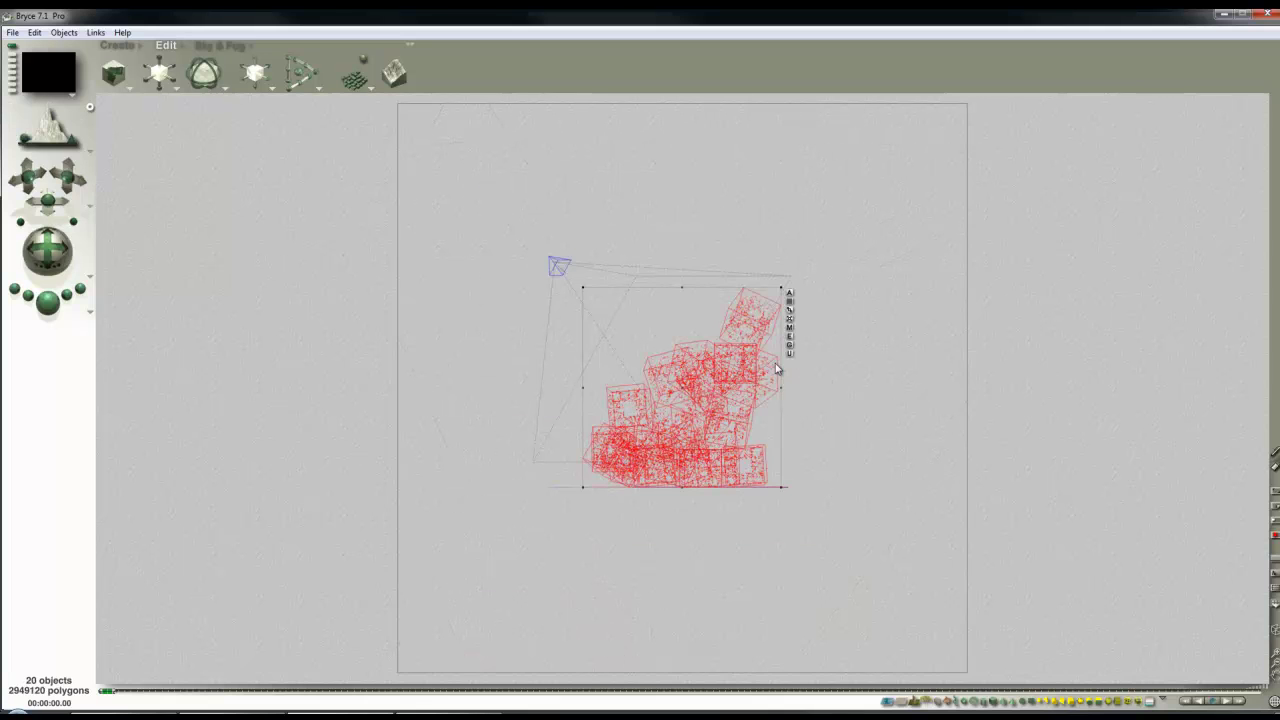
pyautogui.press('1')
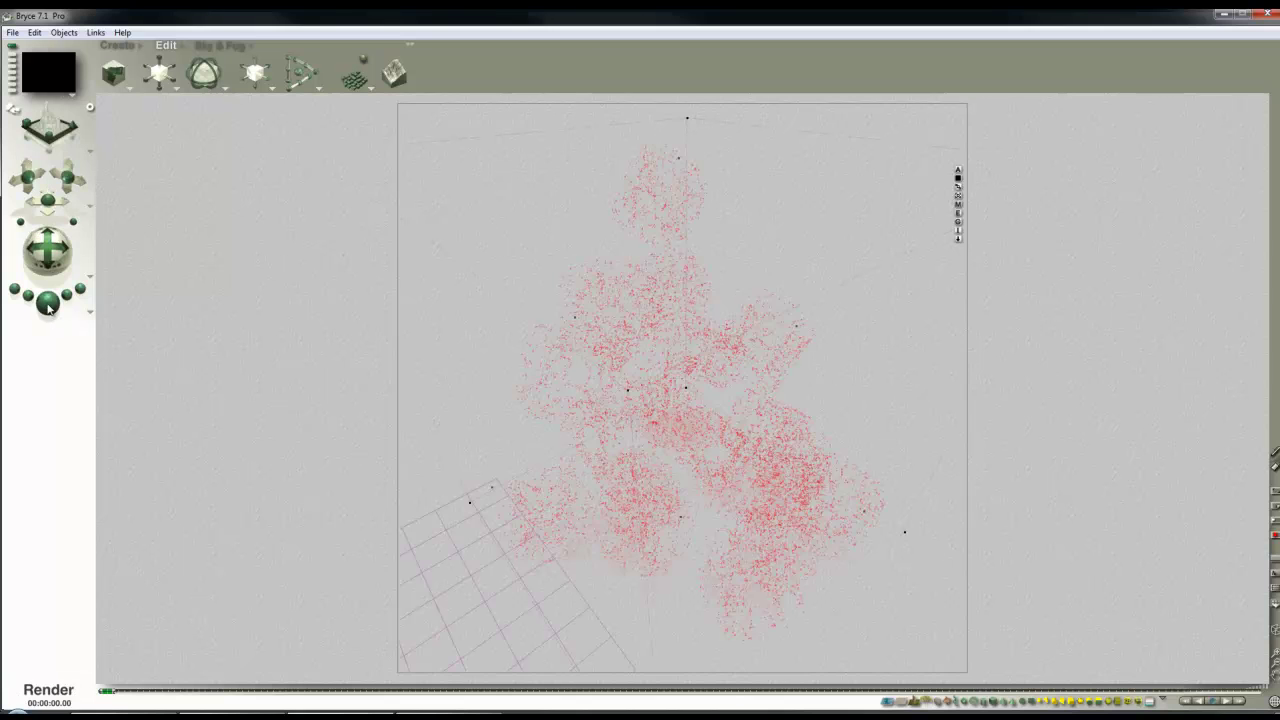
# - Test render the ungrouped cubes and single out a Backgroud inner object from the overlapping objects
pyautogui.click(47, 300)
pyautogui.click(712, 300)
pyautogui.keyDown('ctrl'); pyautogui.click(693, 293); pyautogui.keyUp('ctrl')
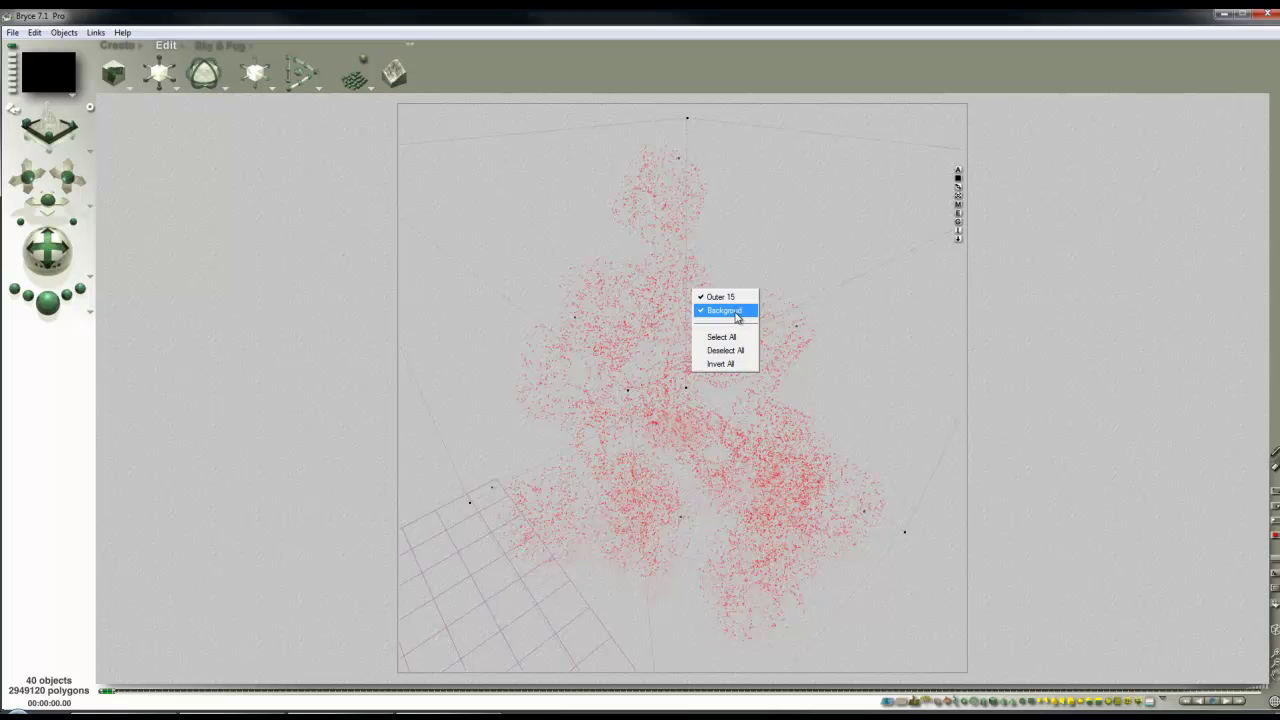
pyautogui.click(736, 313)
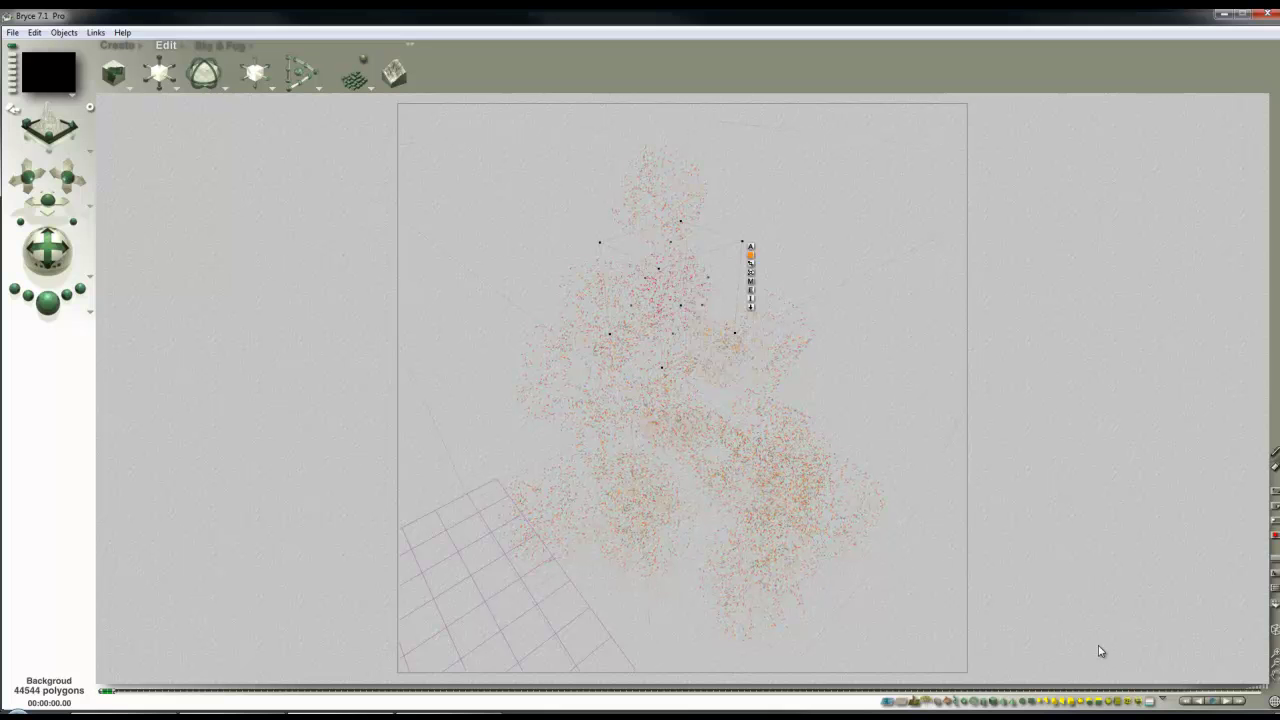
# - Select the orange family of ungrouped inner objects, correct their name to Background and run a test render
pyautogui.click(1150, 701)
pyautogui.click(1178, 686)
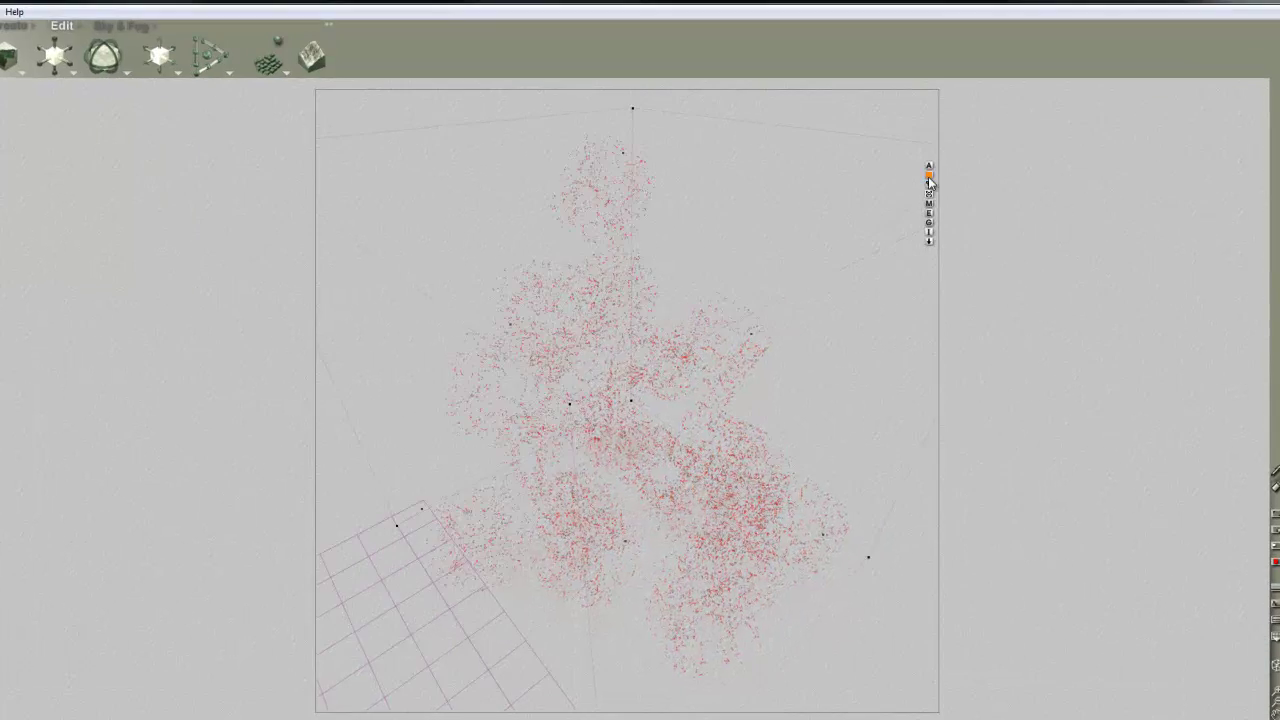
pyautogui.click(929, 176)
pyautogui.click(994, 226)
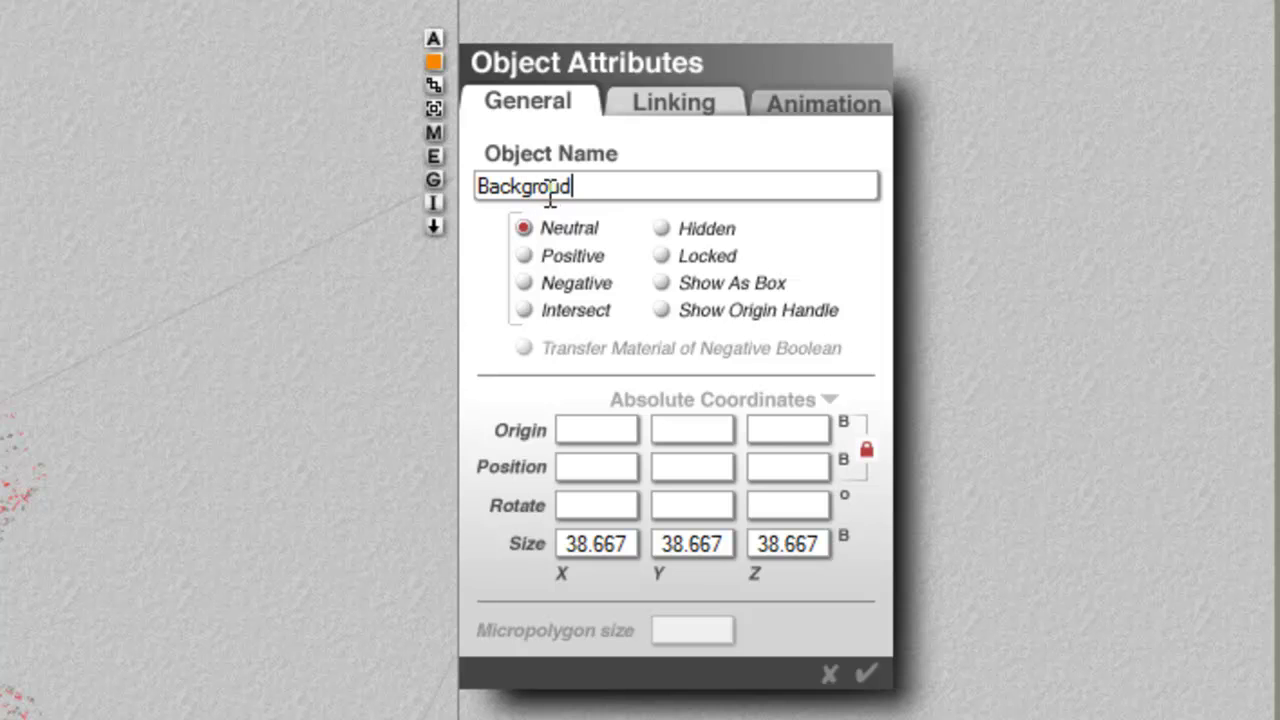
pyautogui.click(555, 189)
pyautogui.write('n')
pyautogui.press('Return')
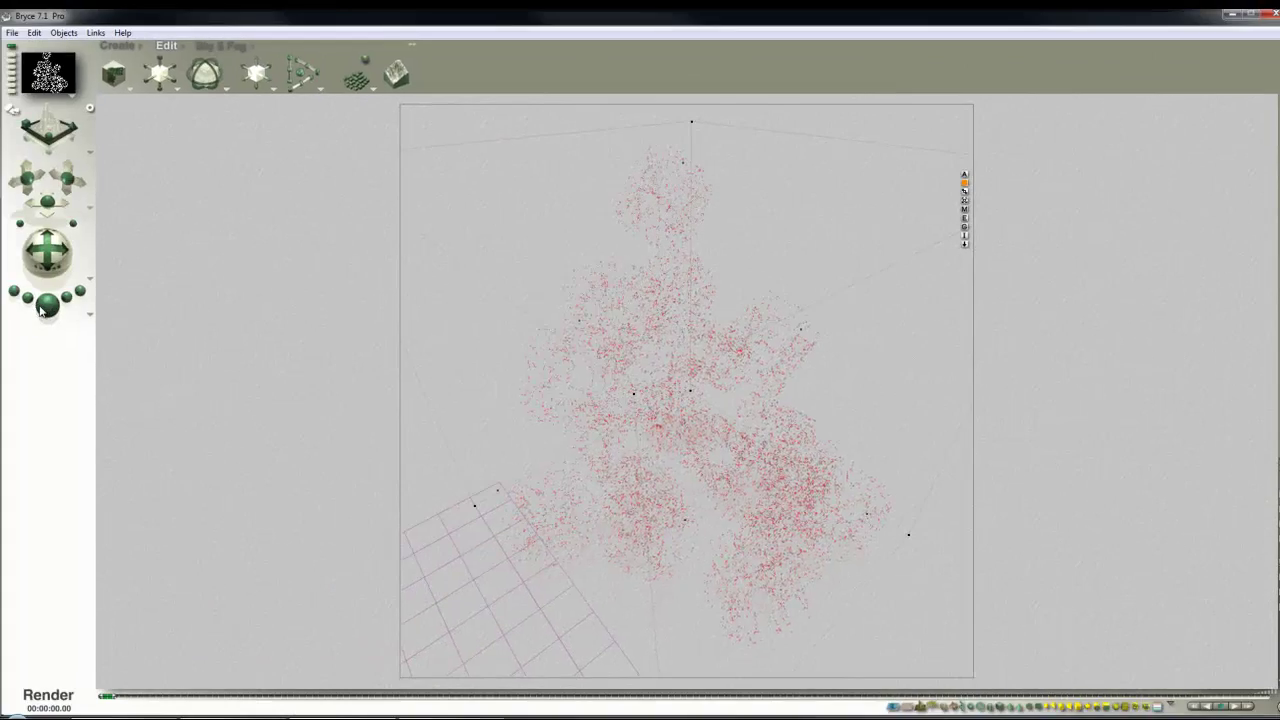
pyautogui.click(41, 310)
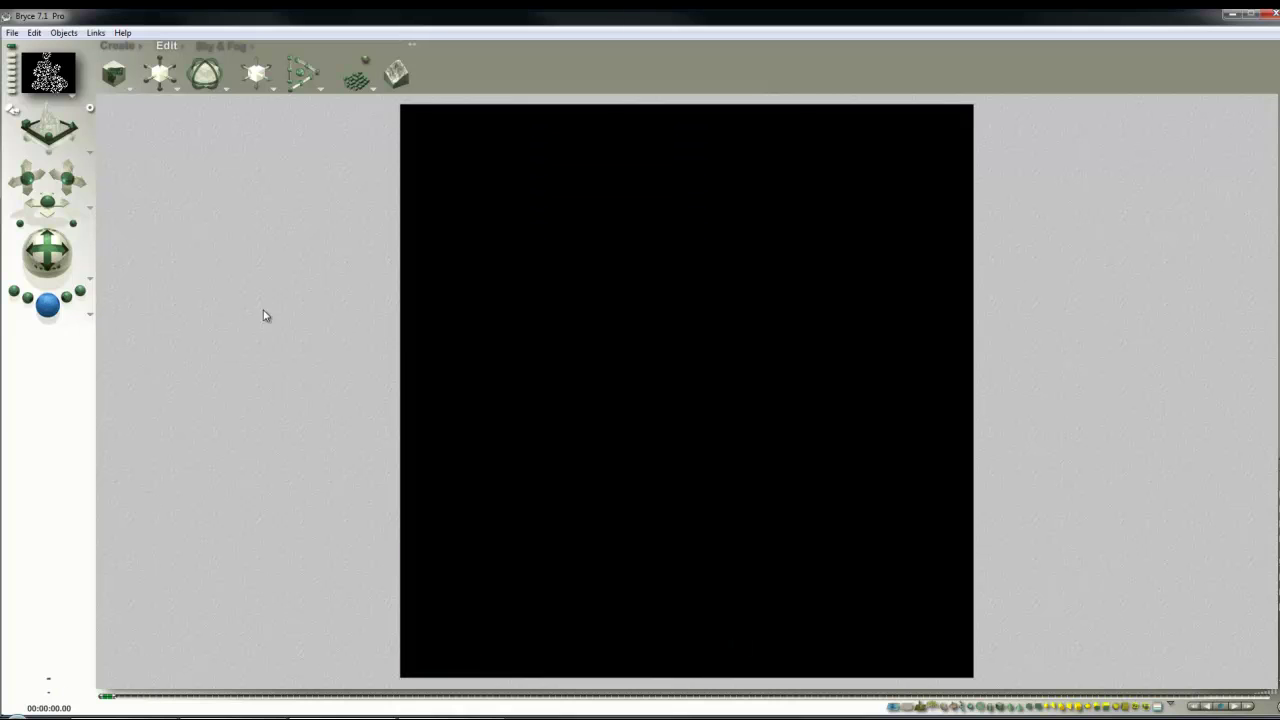
pyautogui.click(305, 287)
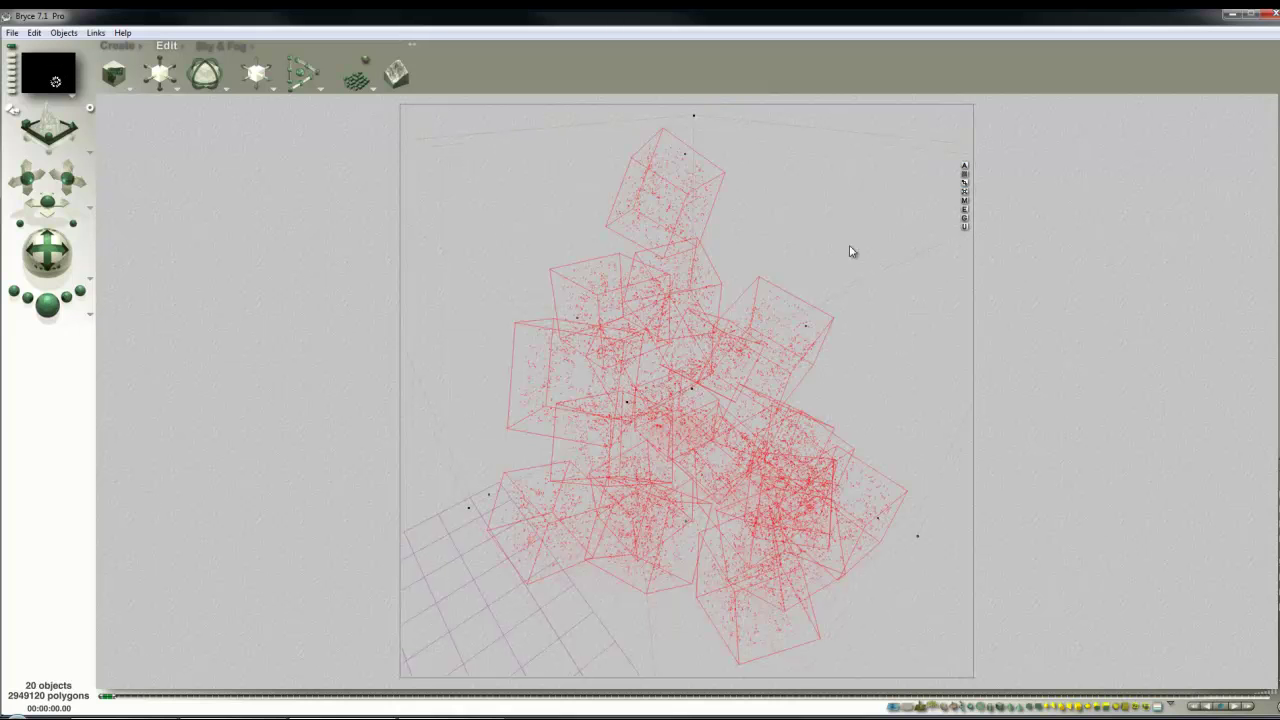
# - Reselect the orange family inside the restored groups, correct their name to Background and test render the pile
pyautogui.click(1172, 706)
pyautogui.click(1178, 695)
pyautogui.click(964, 175)
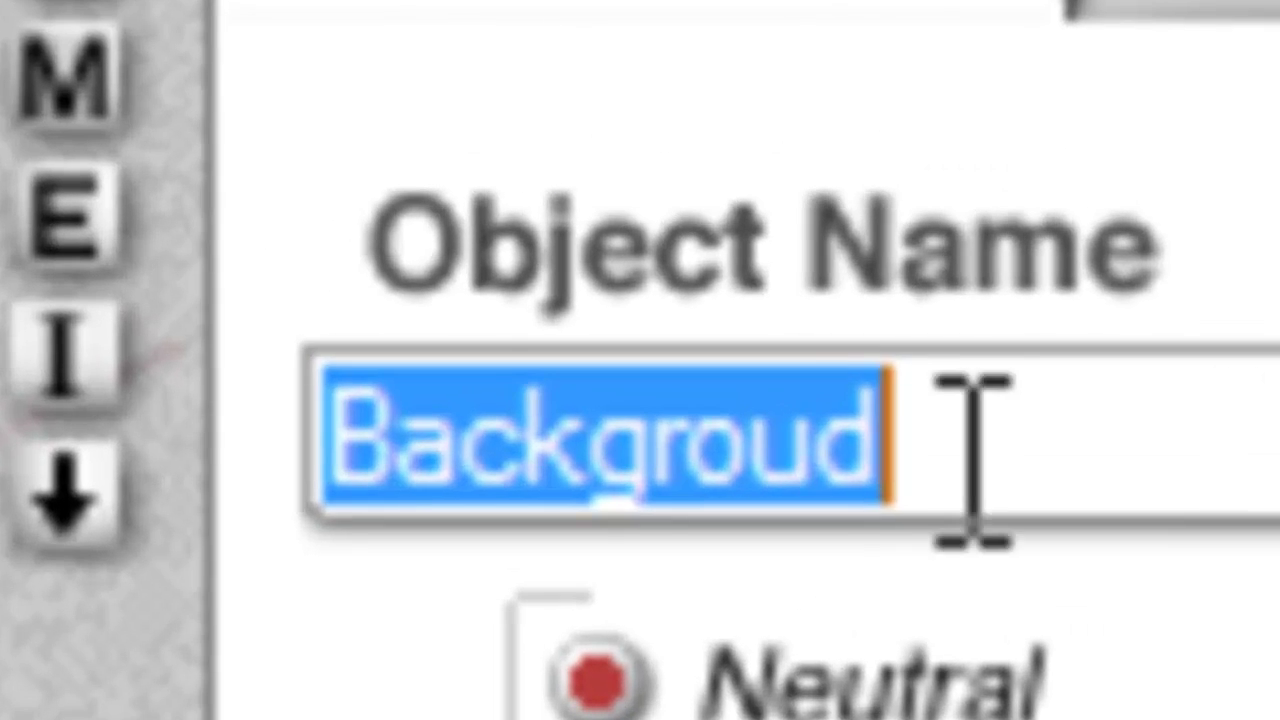
pyautogui.click(829, 443)
pyautogui.write('n')
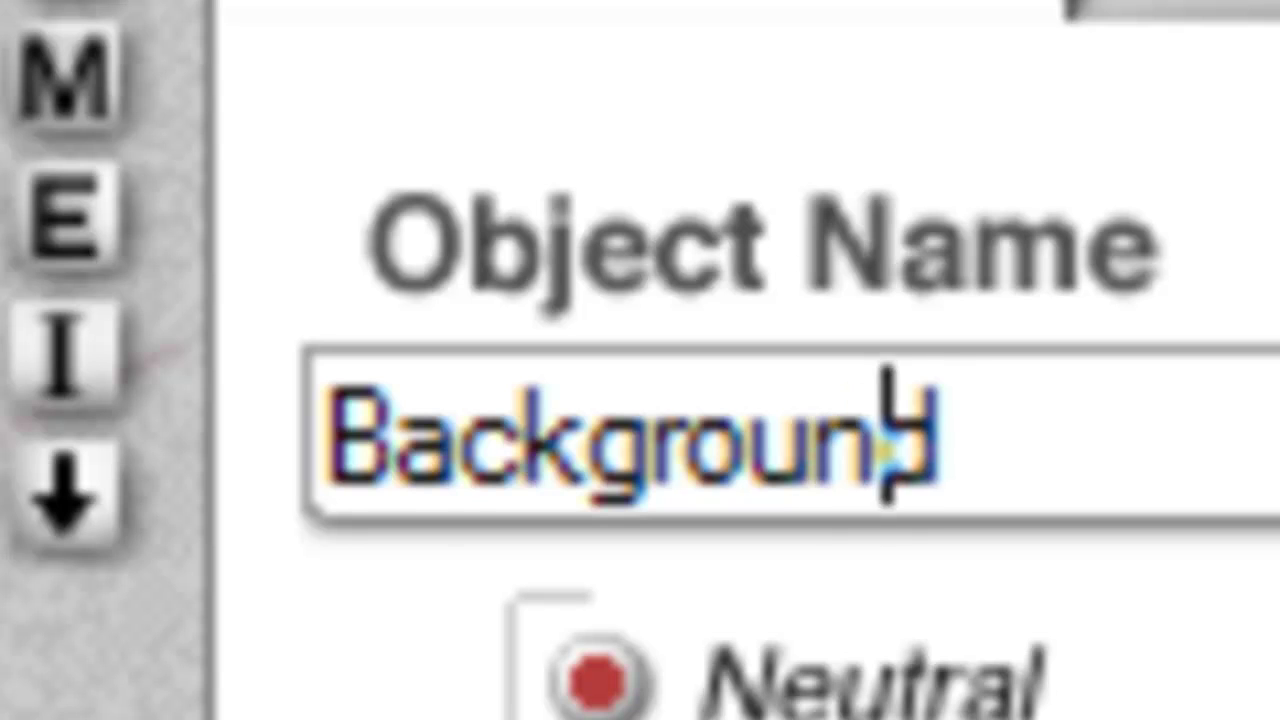
pyautogui.press('Return')
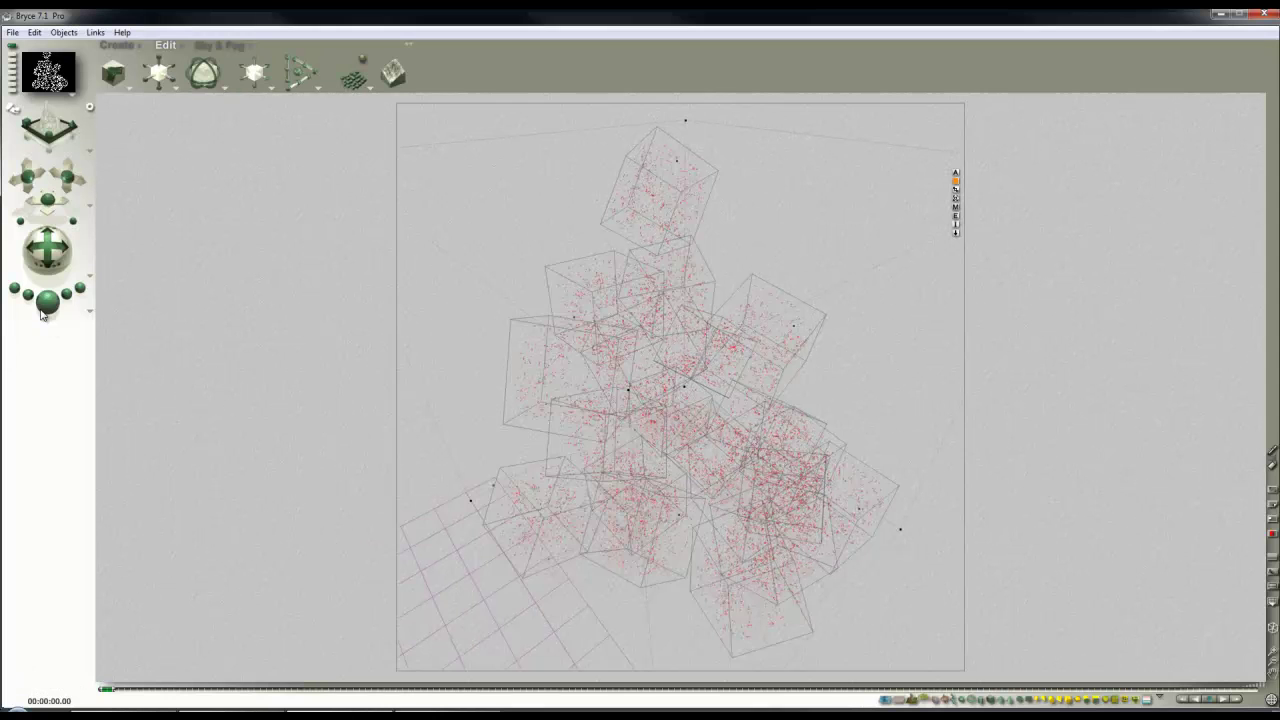
pyautogui.hotkey('ctrl', 'r')
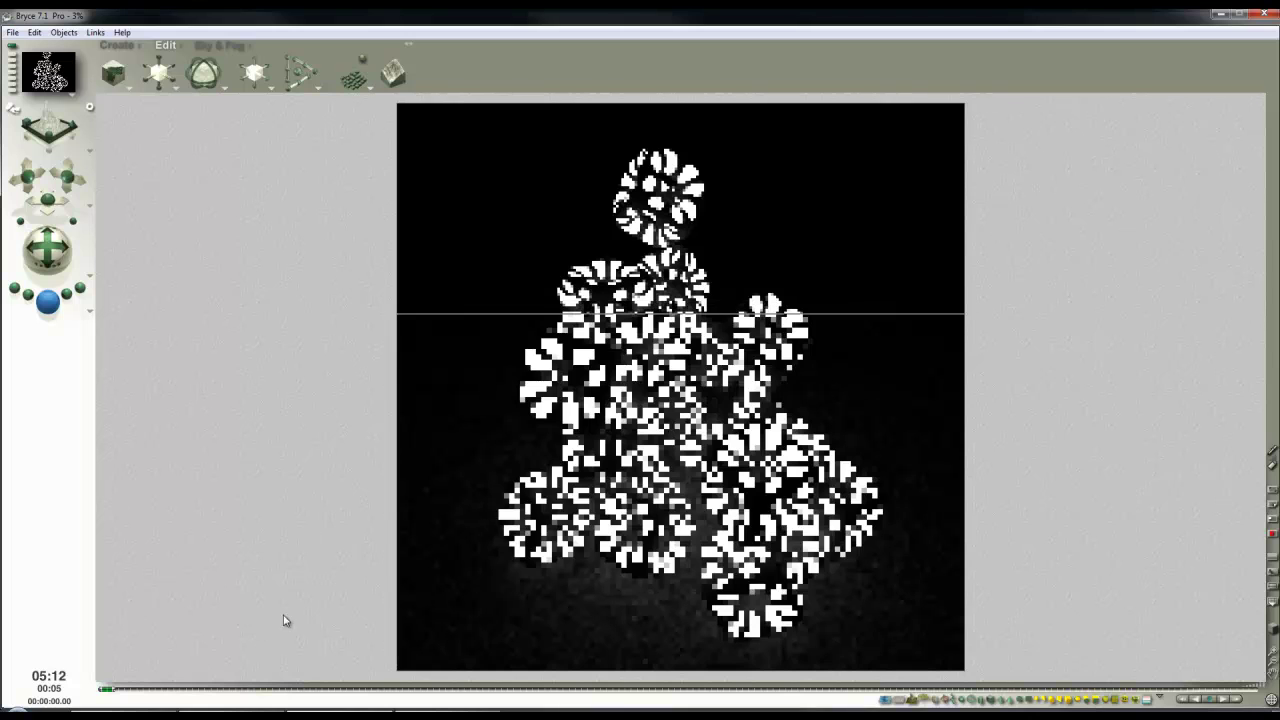
pyautogui.click(281, 545)
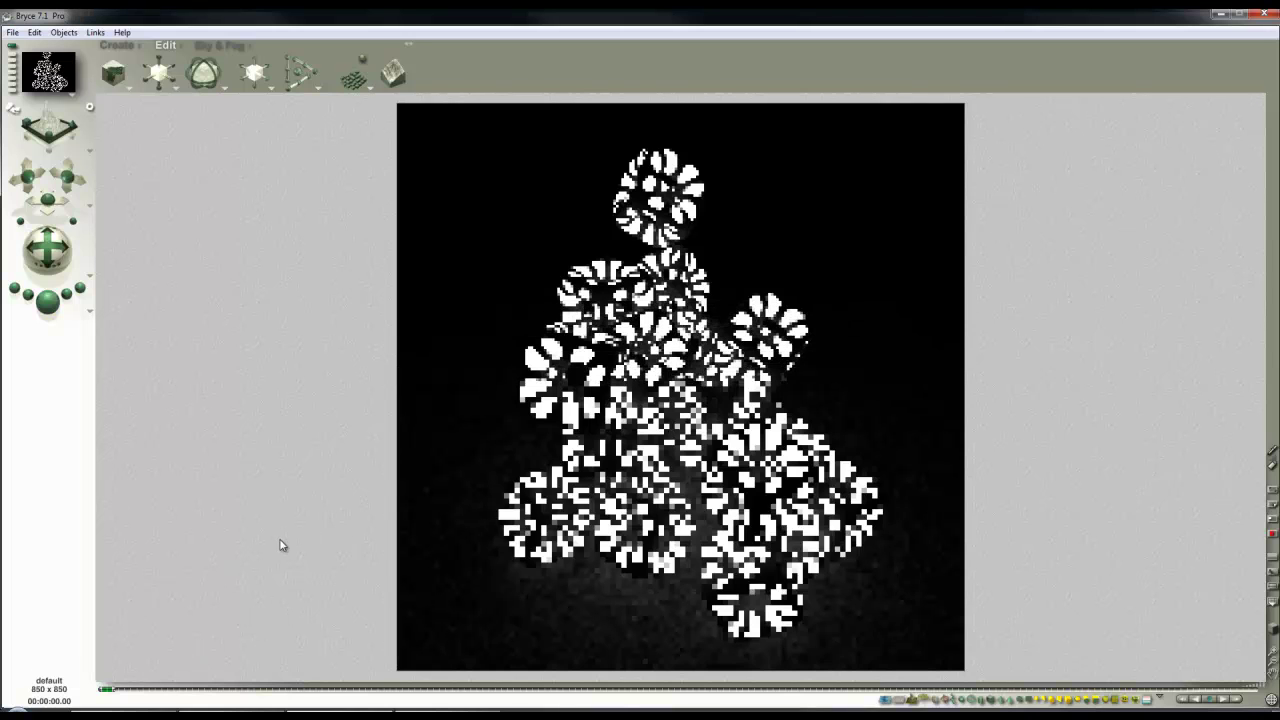
# - Set the image-based lighting's HDRI Effect to 200 in the Sky Lab and test render the scene
pyautogui.click(228, 47)
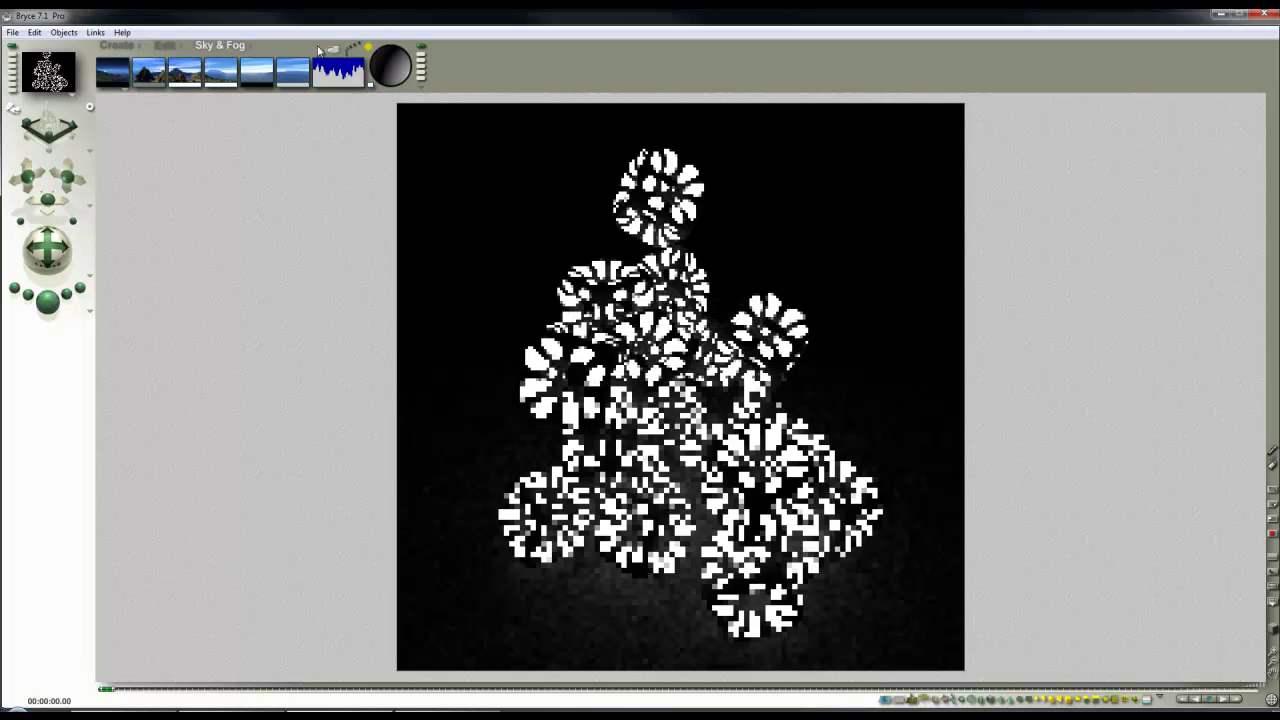
pyautogui.click(364, 47)
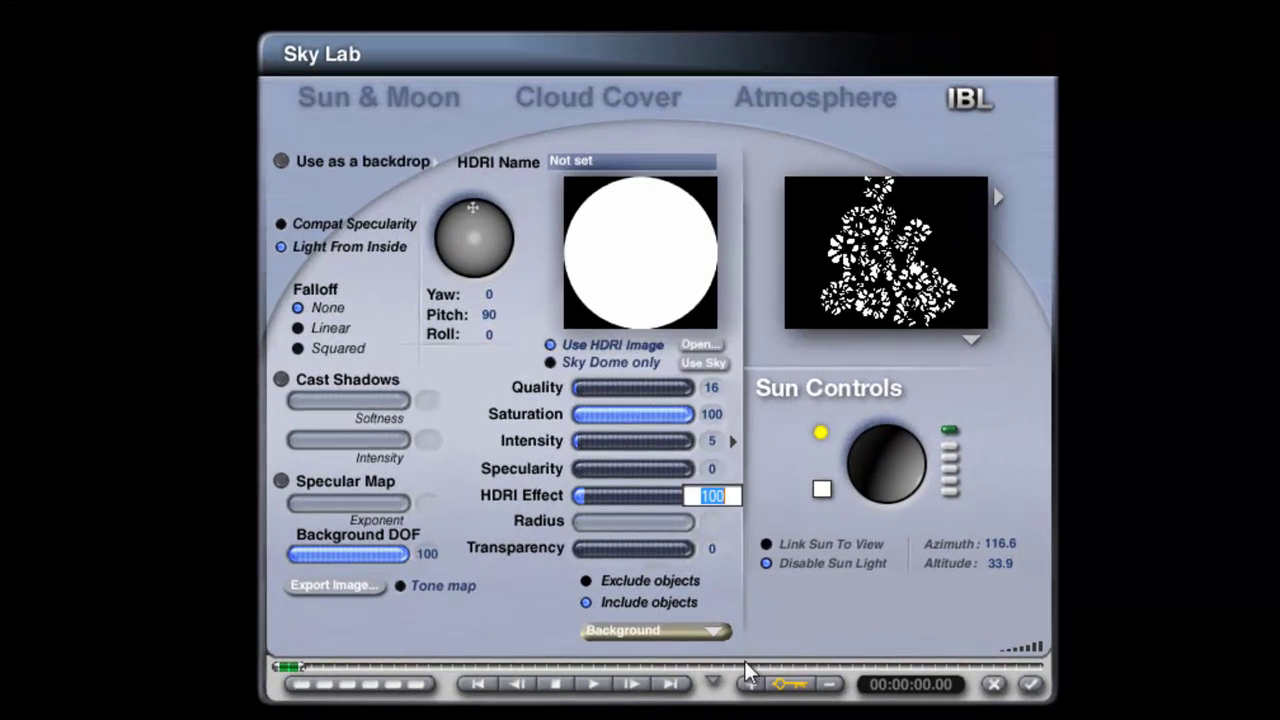
pyautogui.write('200')
pyautogui.press('Return')
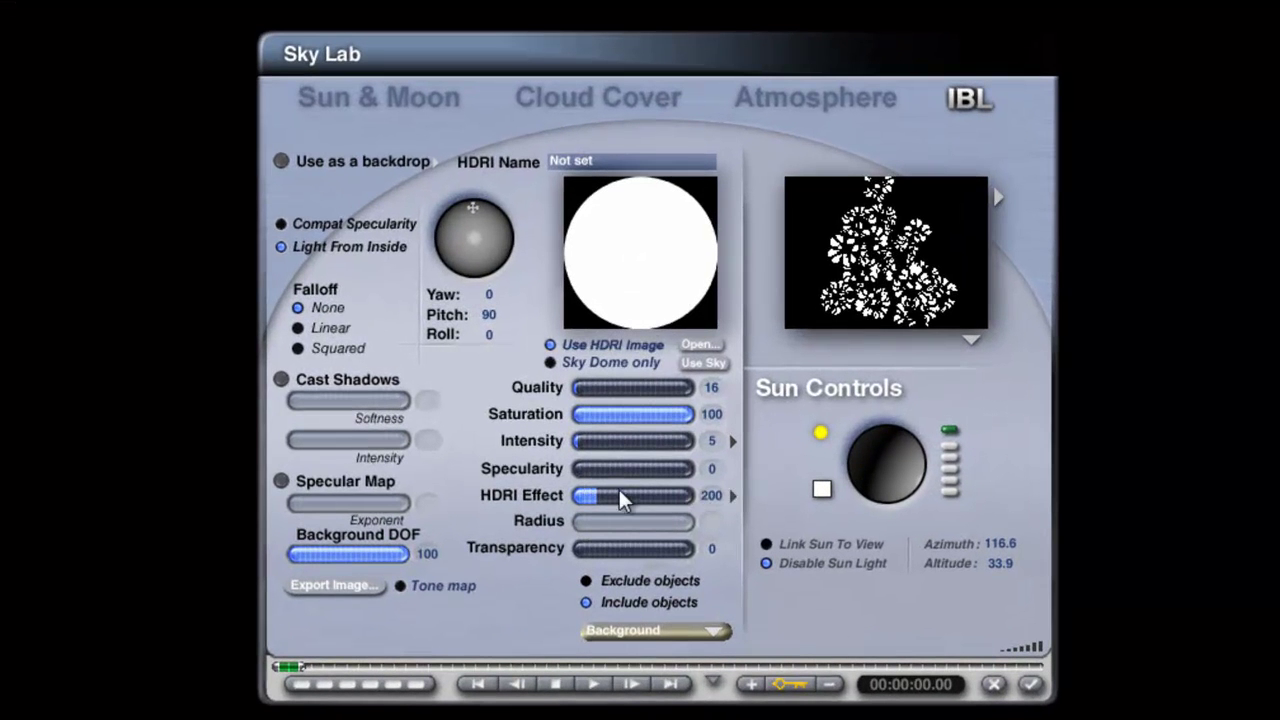
pyautogui.click(1030, 684)
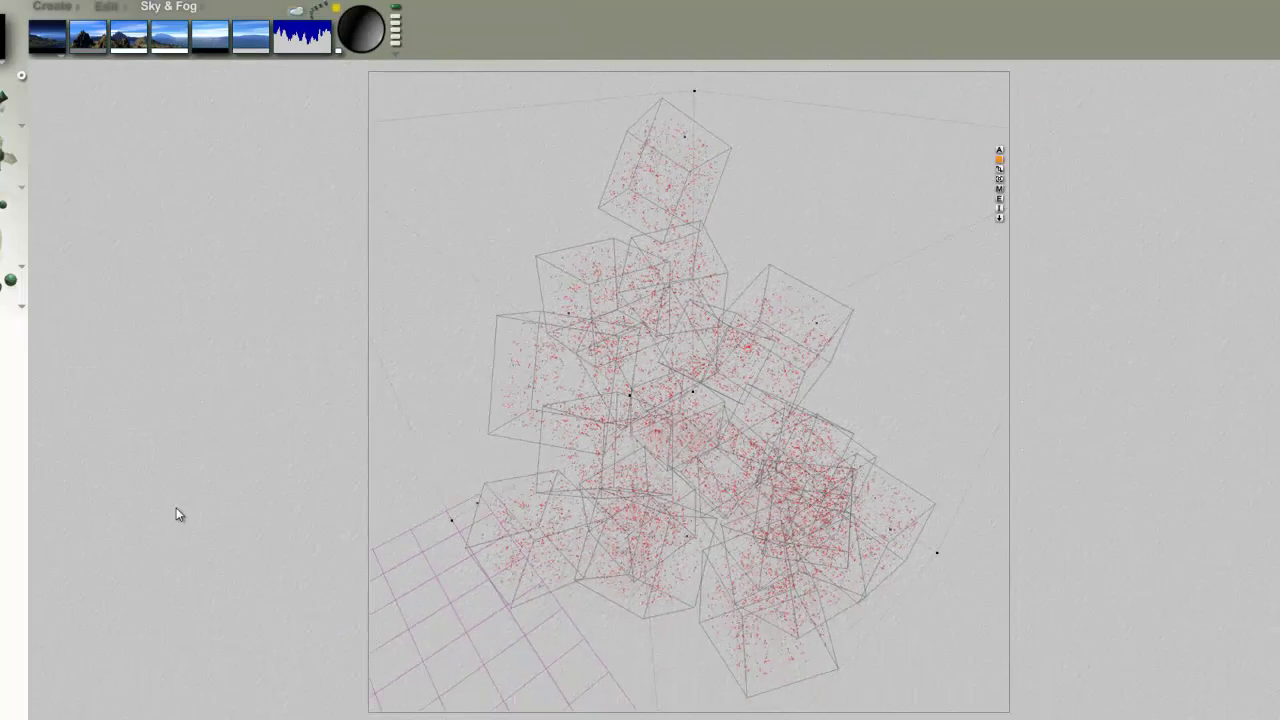
pyautogui.hotkey('ctrl', 'r')
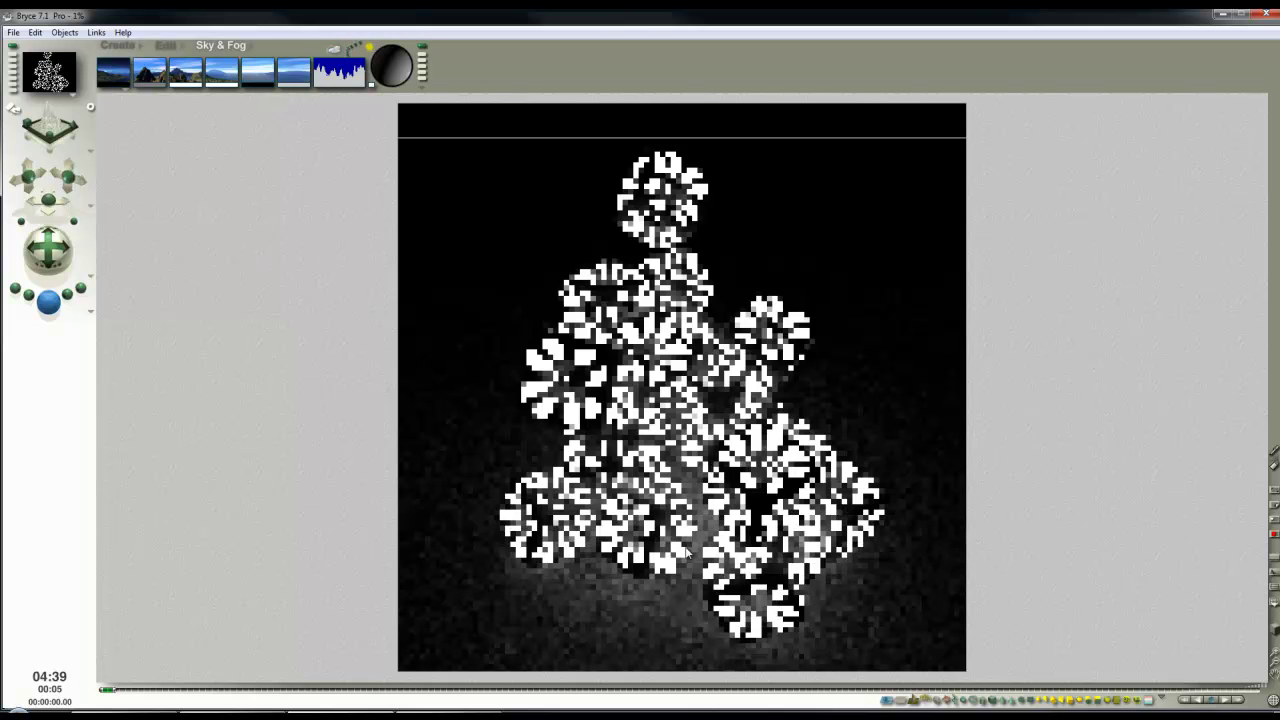
pyautogui.click(749, 191)
# - Raise the image-based lighting's HDRI Effect to 400 and test render the brighter glow
pyautogui.click(339, 53)
pyautogui.click(667, 428)
pyautogui.press('Return')
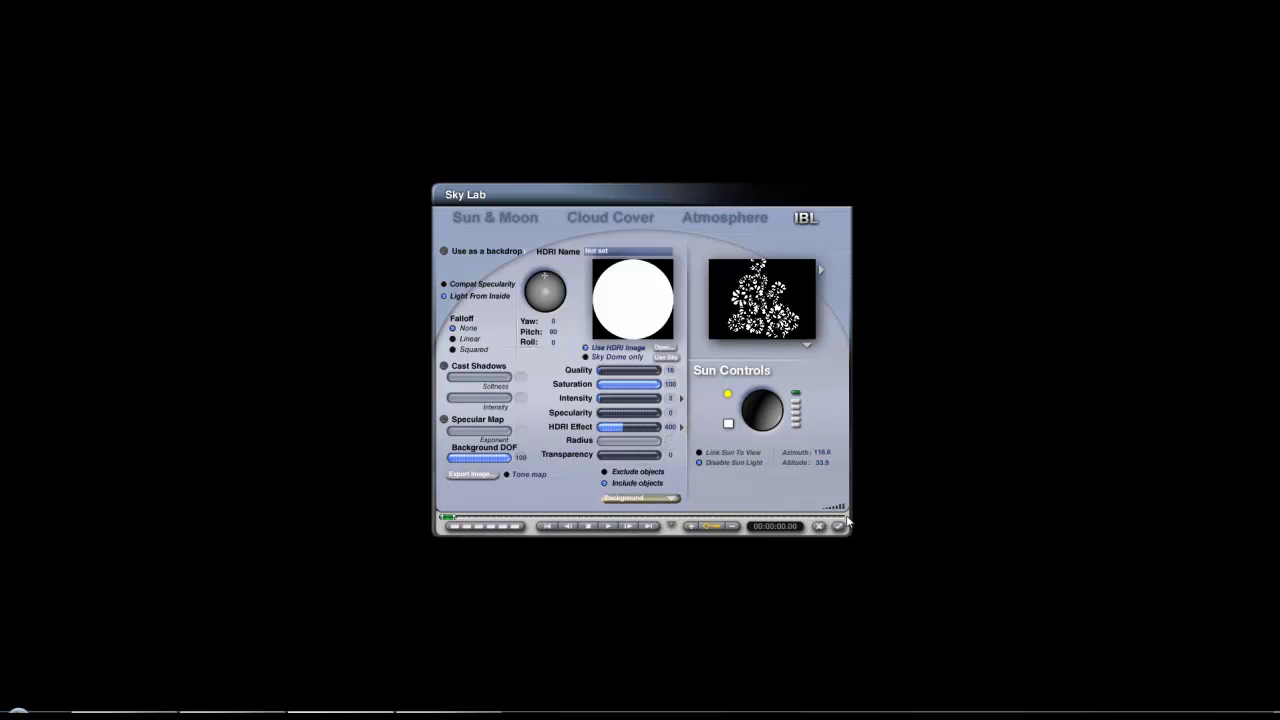
pyautogui.click(838, 526)
pyautogui.hotkey('ctrl', 'r')
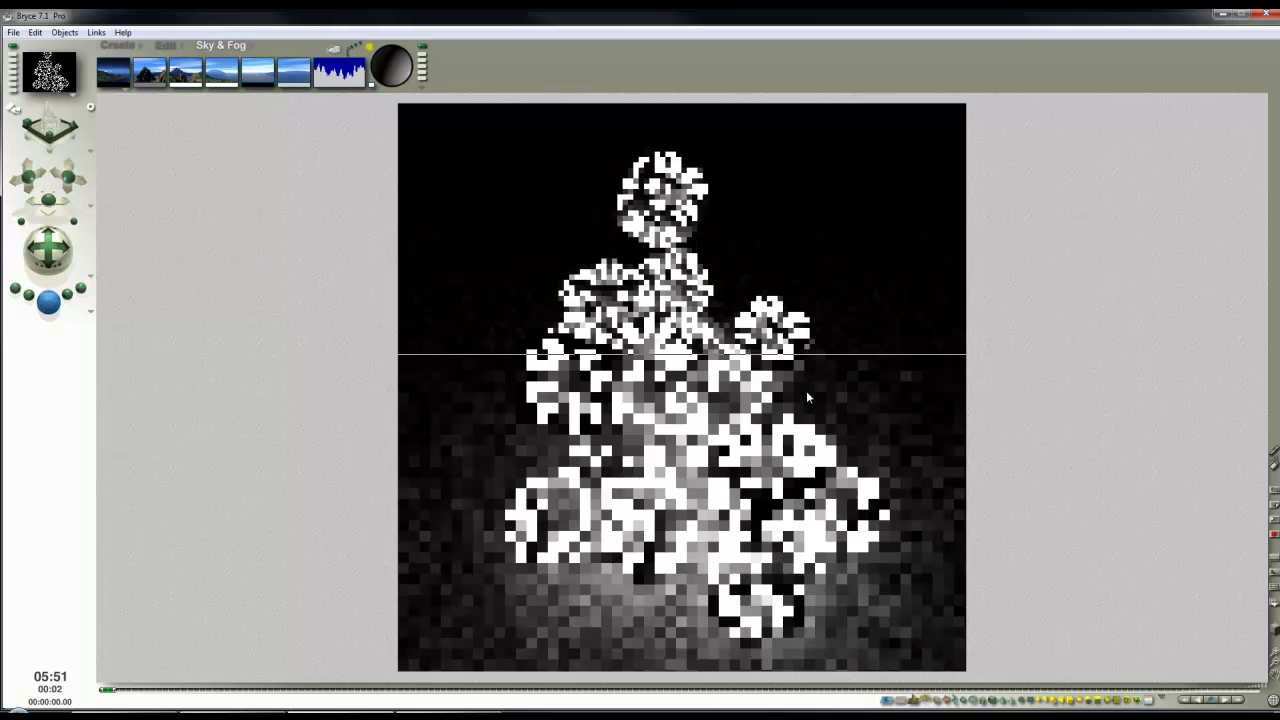
pyautogui.click(950, 237)
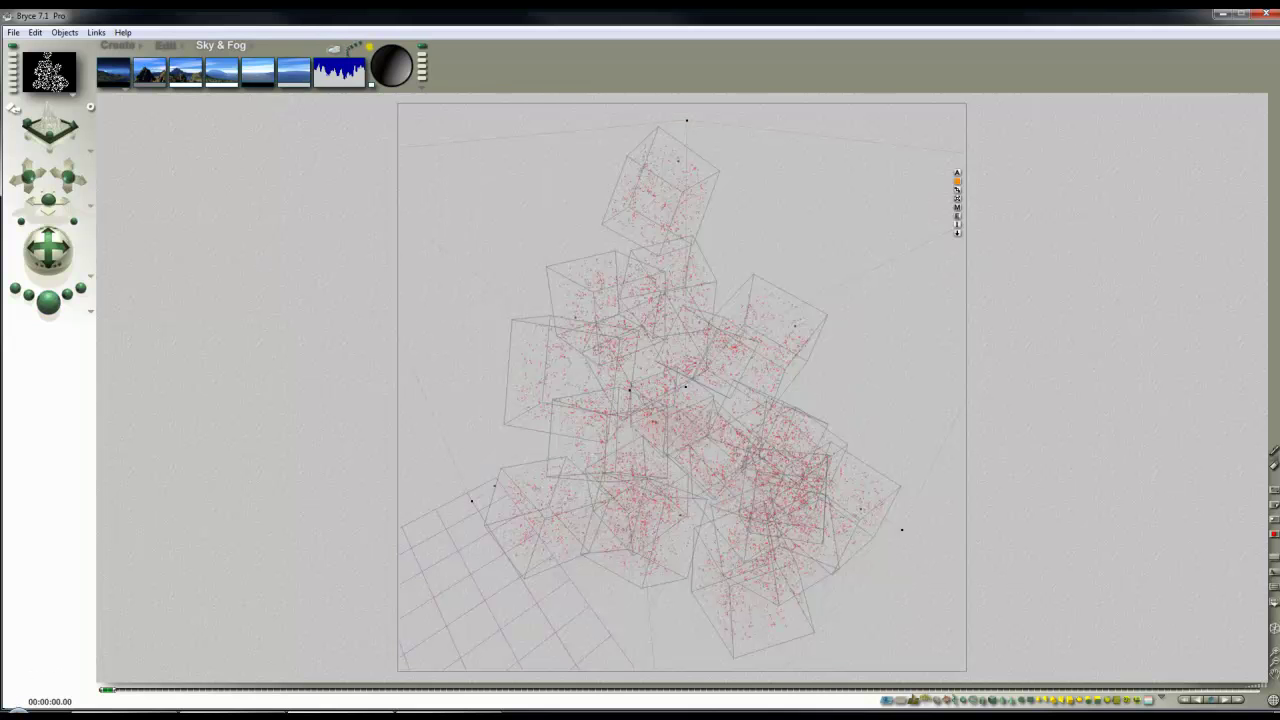
# - Set the diffuse color of the selected objects' material to a blue-green with R 1, G 255 and B 182
pyautogui.click(957, 207)
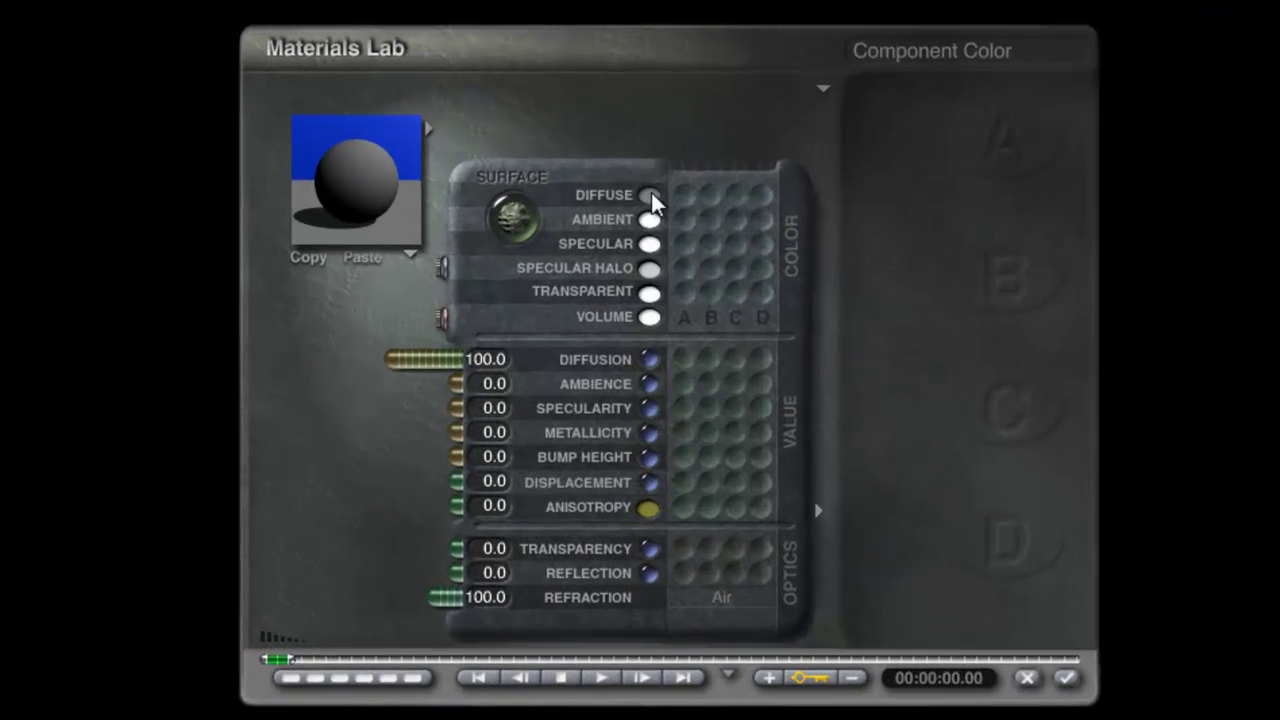
pyautogui.moveTo(641, 236); pyautogui.dragTo(769, 249)
pyautogui.moveTo(826, 208); pyautogui.dragTo(752, 211)
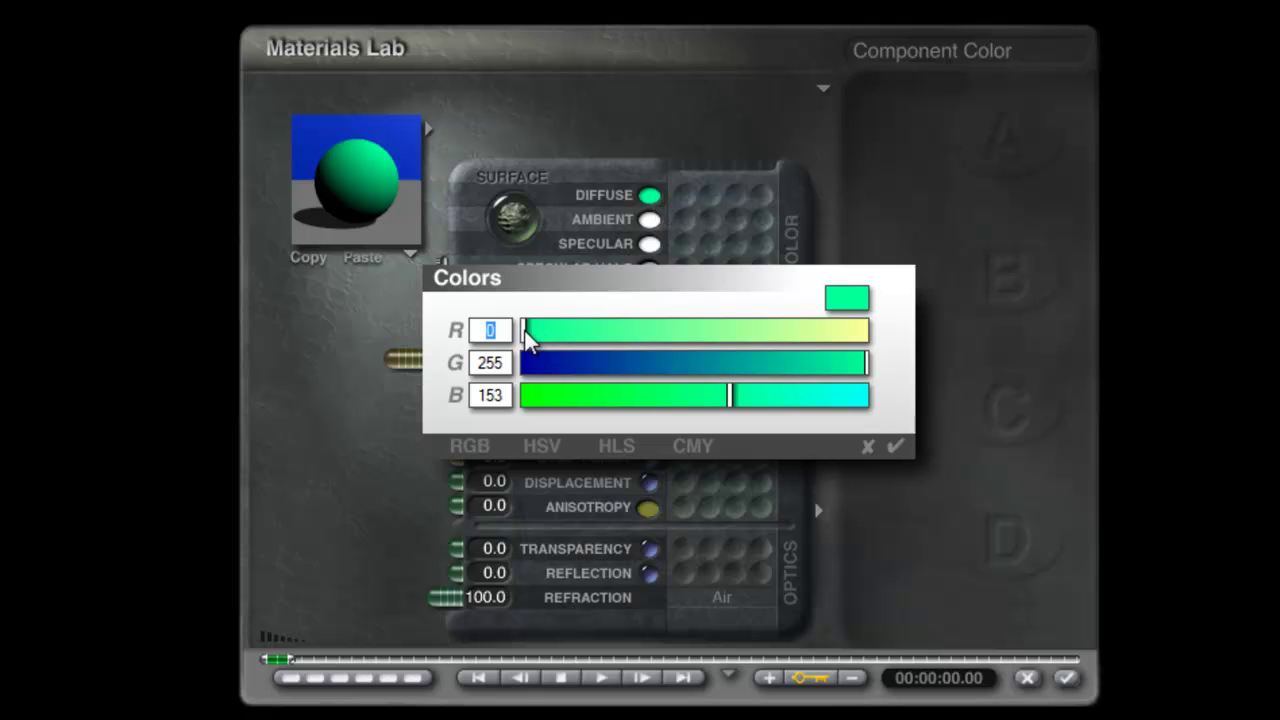
pyautogui.moveTo(527, 340); pyautogui.dragTo(541, 340)
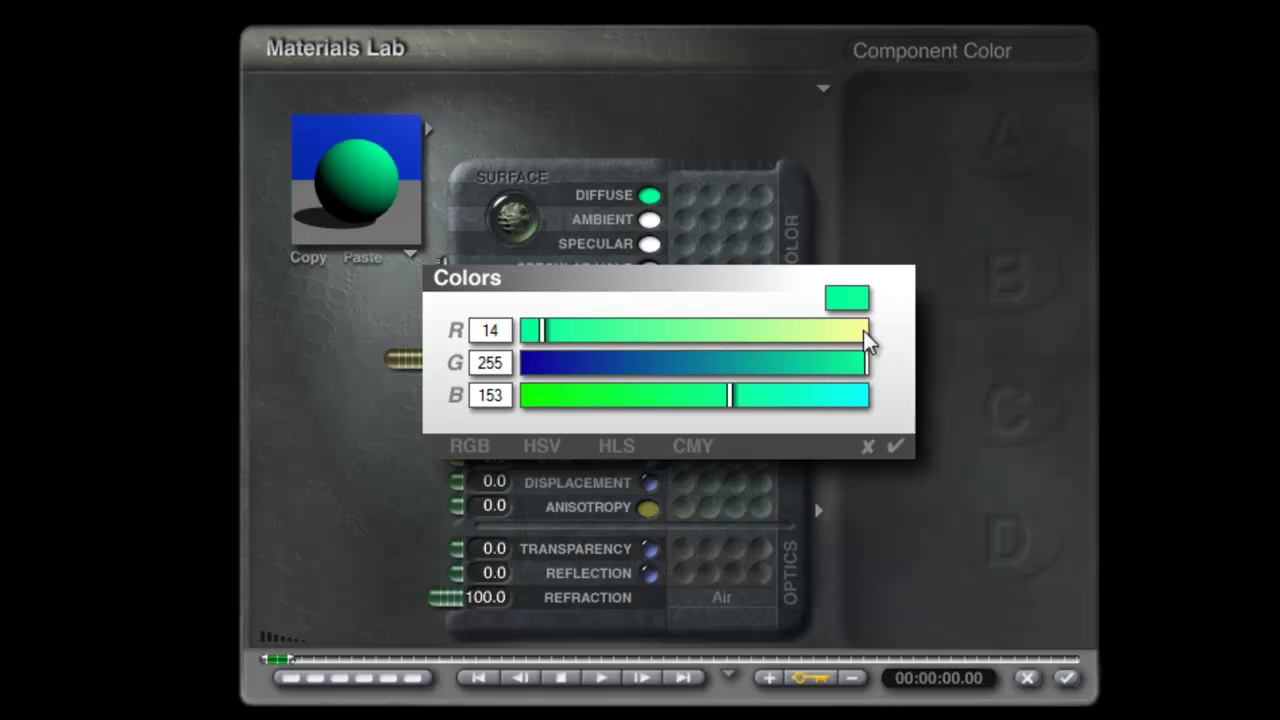
pyautogui.moveTo(543, 338); pyautogui.dragTo(523, 332)
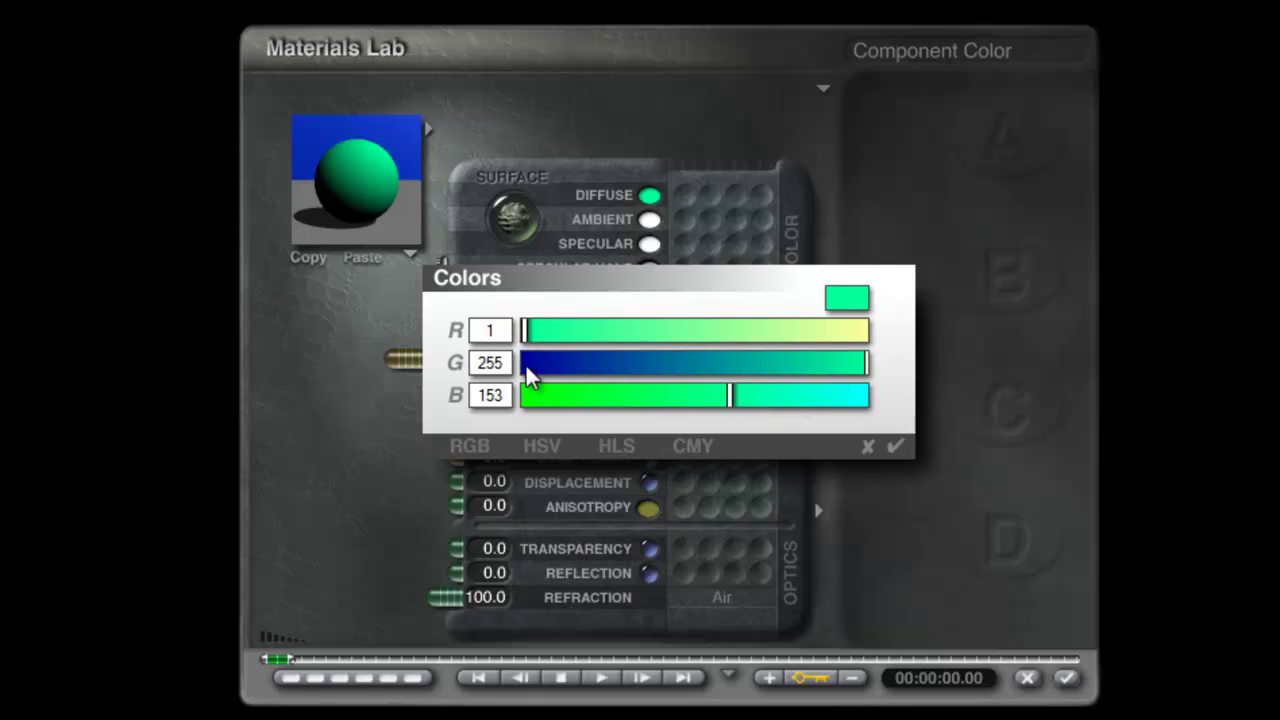
pyautogui.moveTo(730, 397); pyautogui.dragTo(769, 397)
pyautogui.click(893, 447)
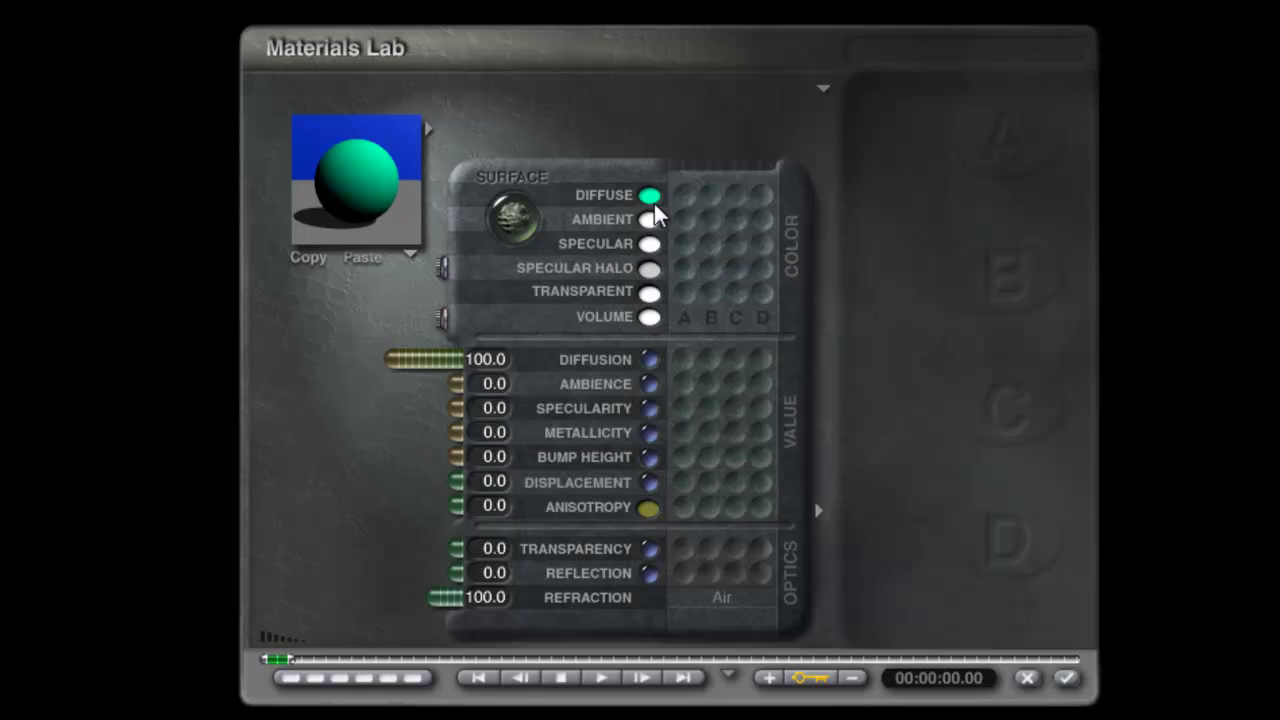
pyautogui.click(1068, 682)
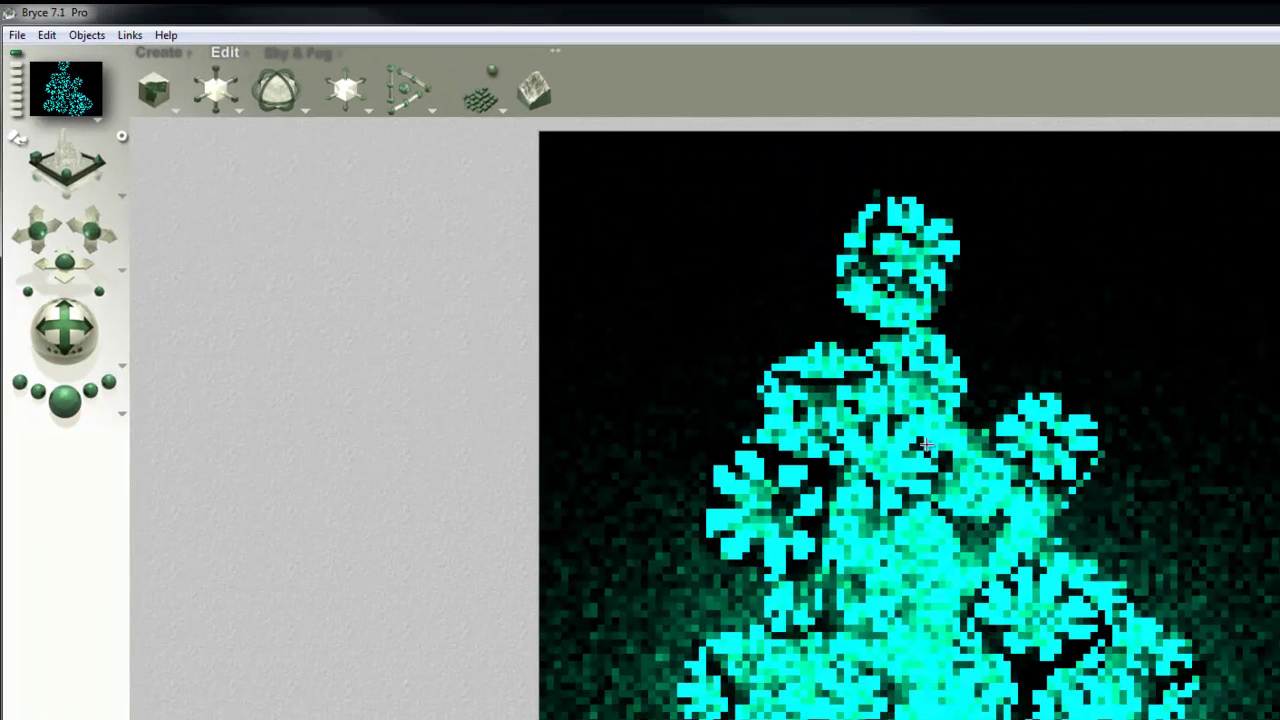
# - Sample the cyan of the rendered cubes into the sky's ambient color swatch and inspect its RGB values
pyautogui.click(297, 48)
pyautogui.moveTo(214, 106); pyautogui.dragTo(846, 270)
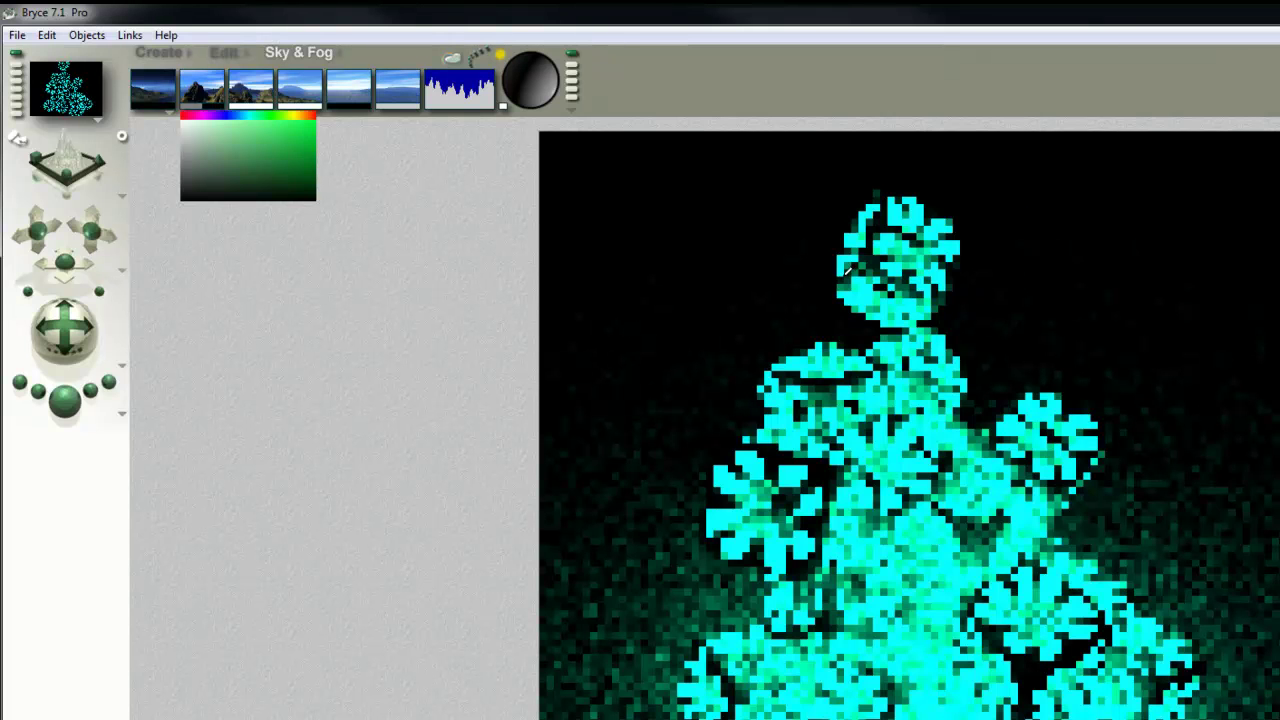
pyautogui.moveTo(918, 224); pyautogui.dragTo(820, 222)
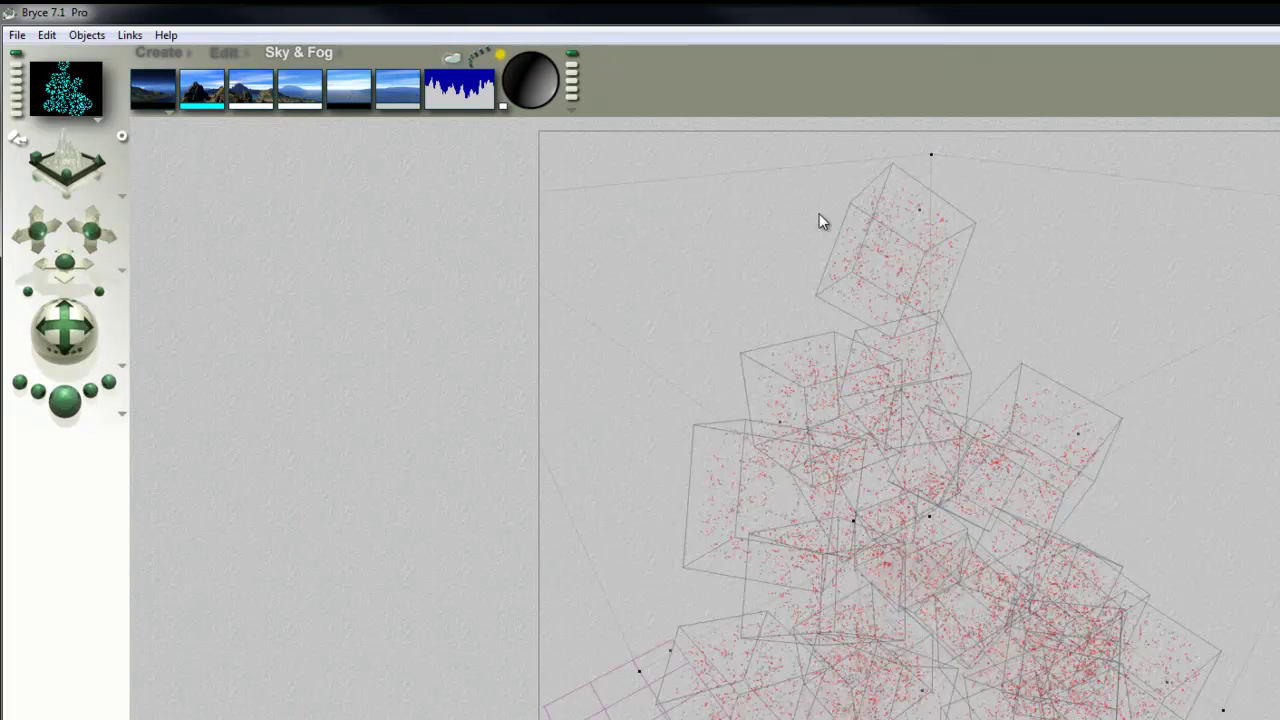
pyautogui.keyDown('alt'); pyautogui.click(219, 106); pyautogui.keyUp('alt')
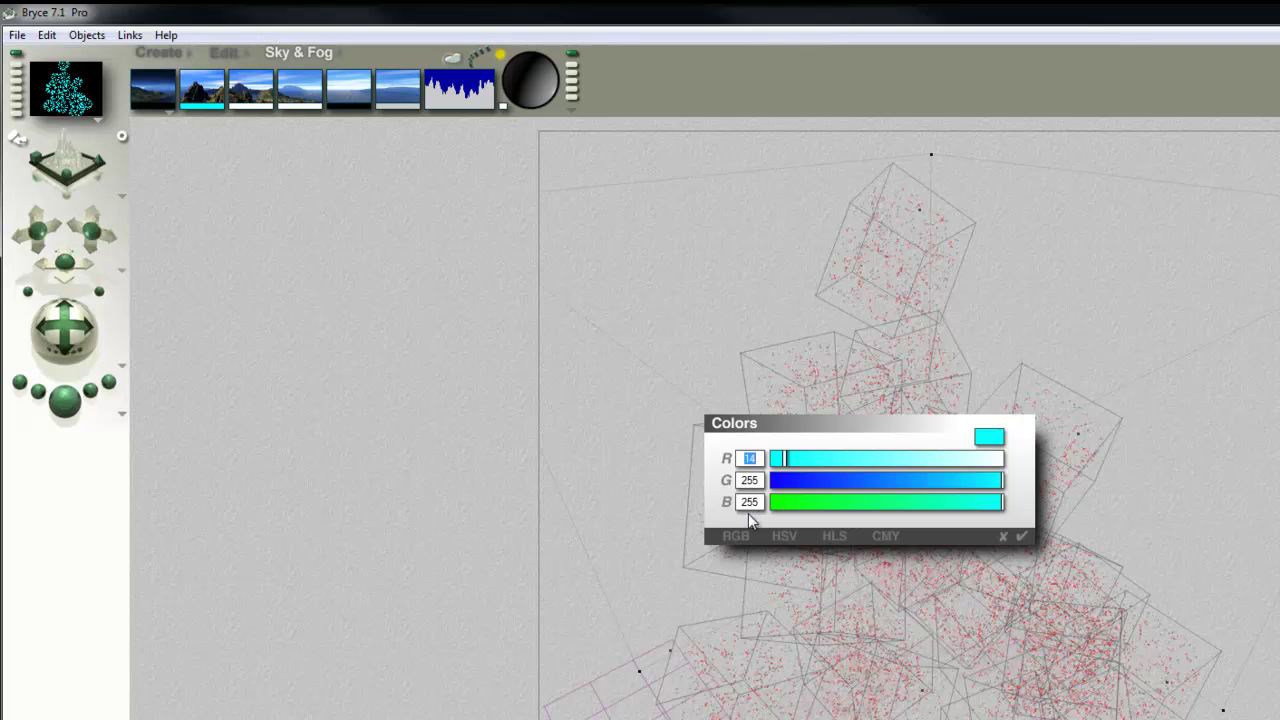
pyautogui.click(1025, 538)
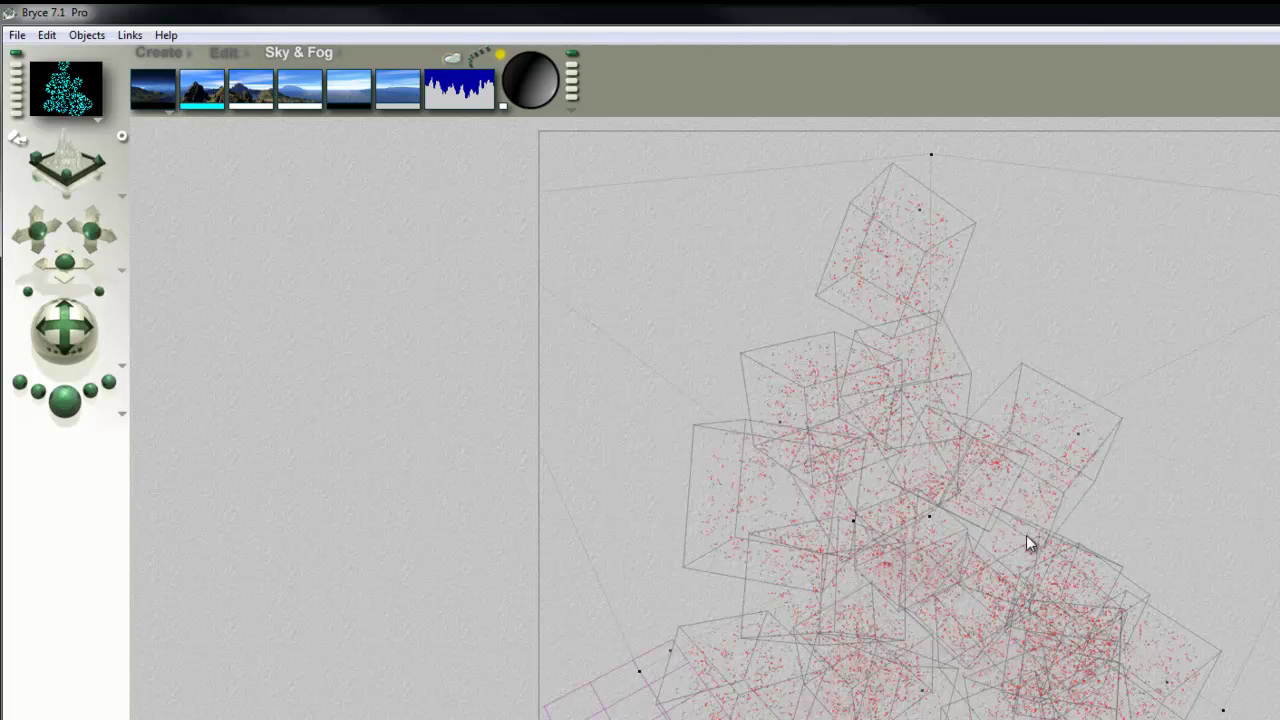
# - Set the red component of the material's diffuse color to 18 and test render the pile
pyautogui.hotkey('ctrl', 'm')
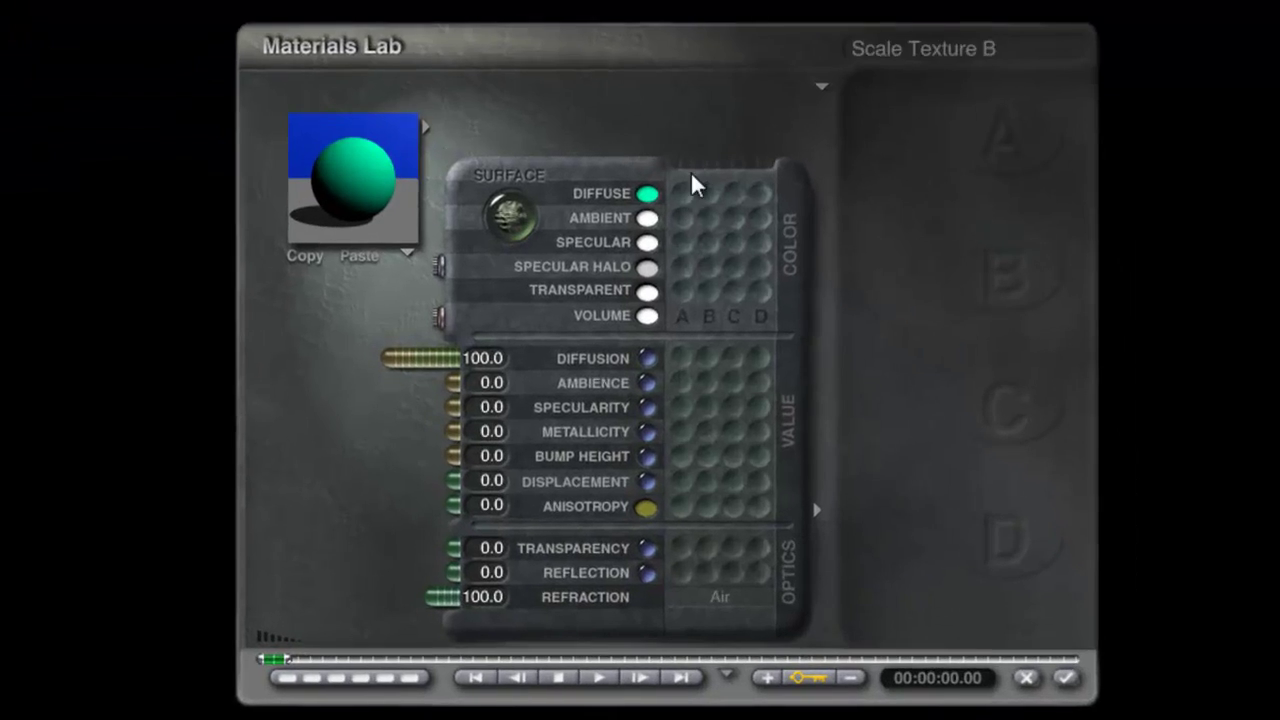
pyautogui.keyDown('alt'); pyautogui.click(651, 194); pyautogui.keyUp('alt')
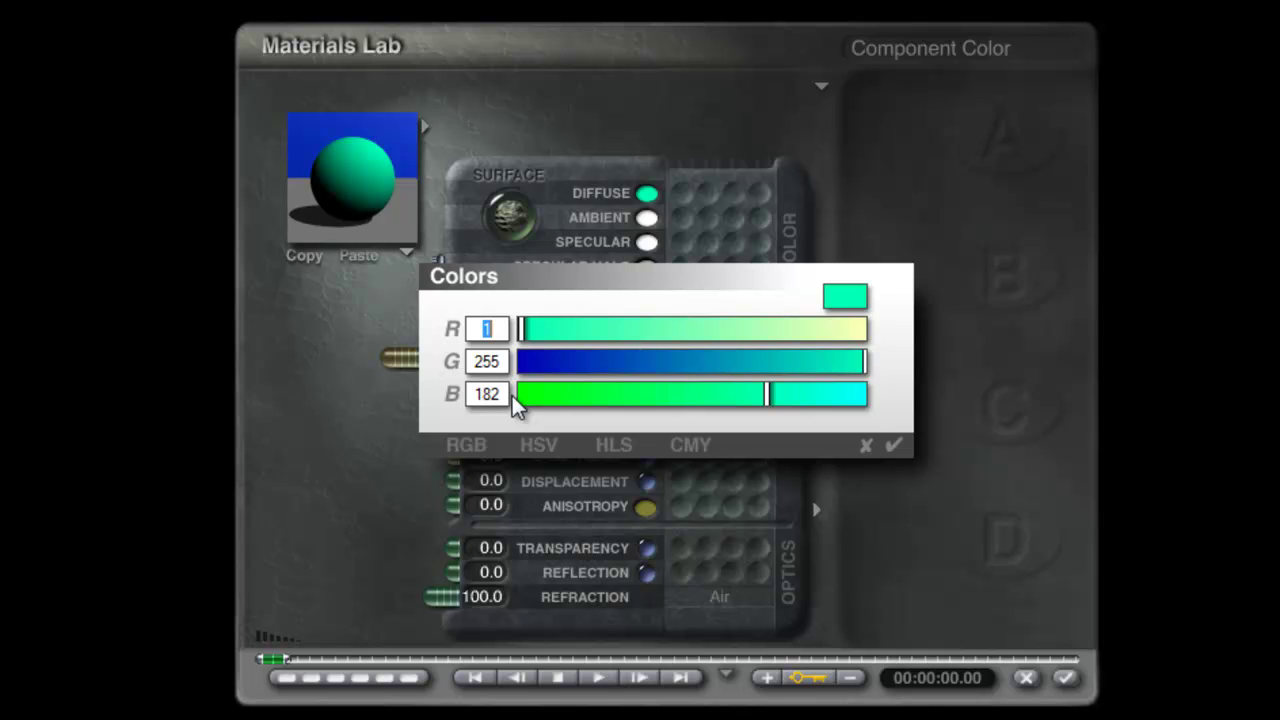
pyautogui.write('18')
pyautogui.click(893, 444)
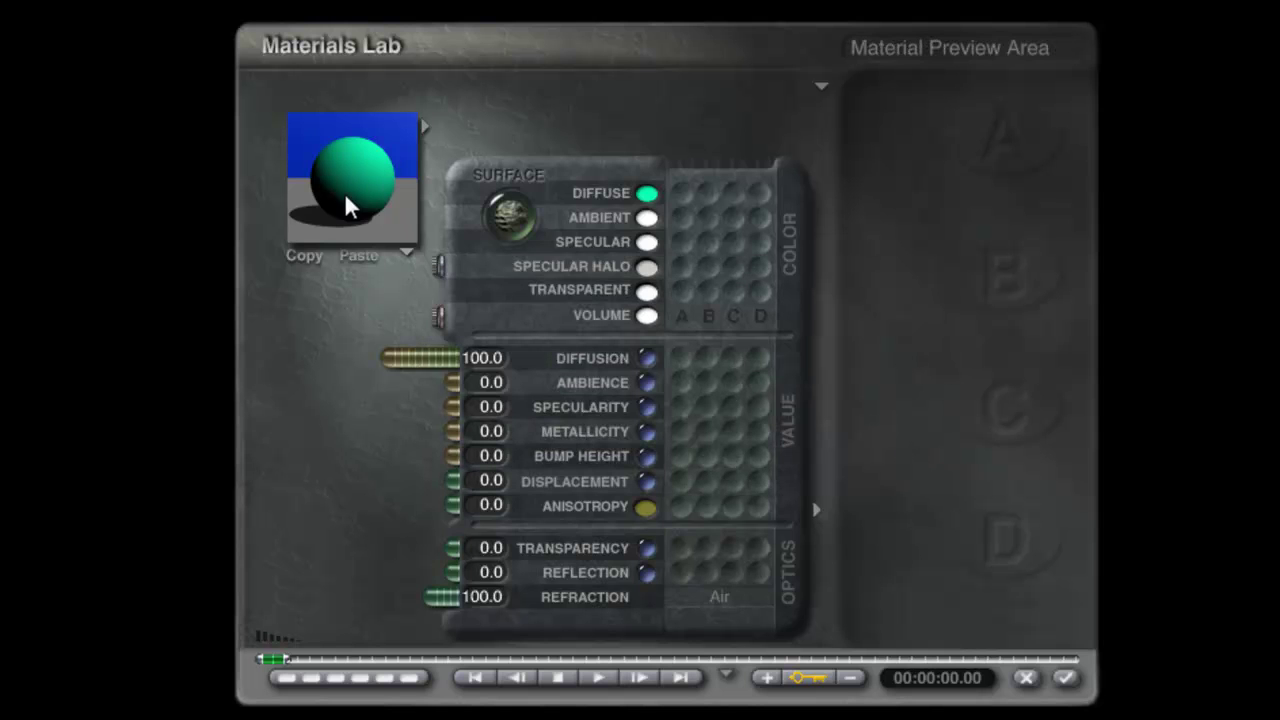
pyautogui.click(1066, 679)
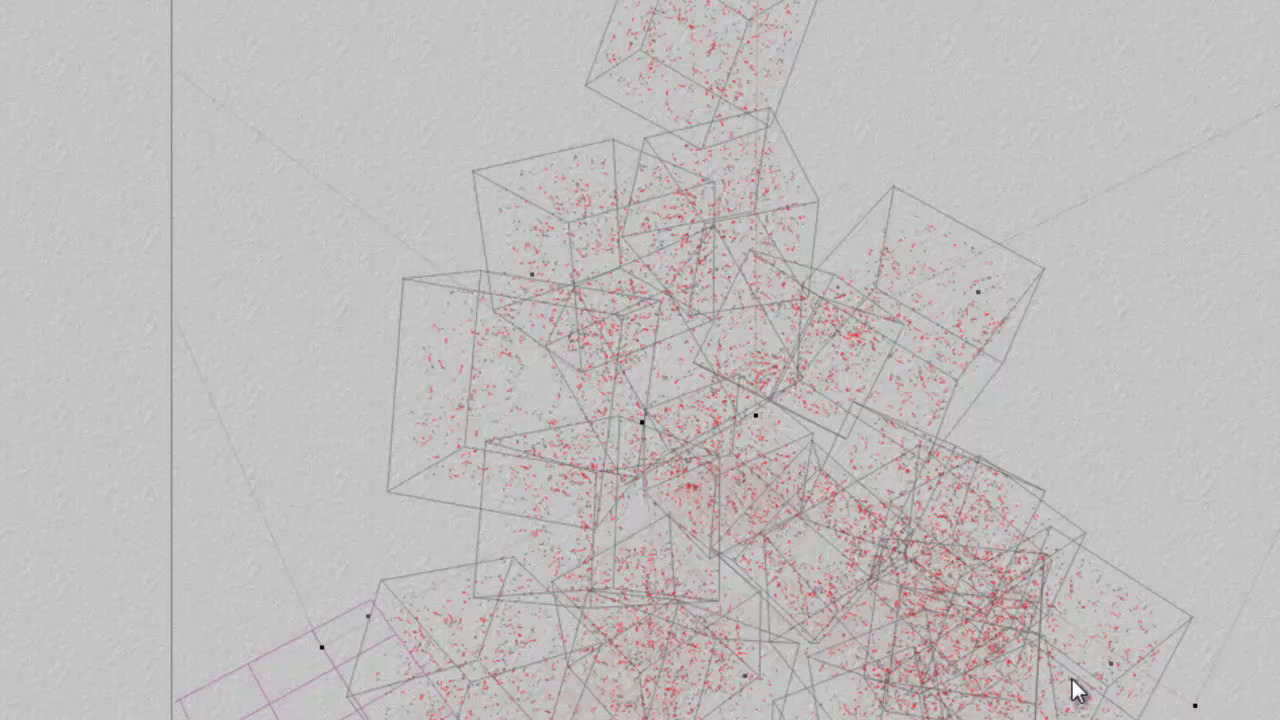
pyautogui.click(4, 300)
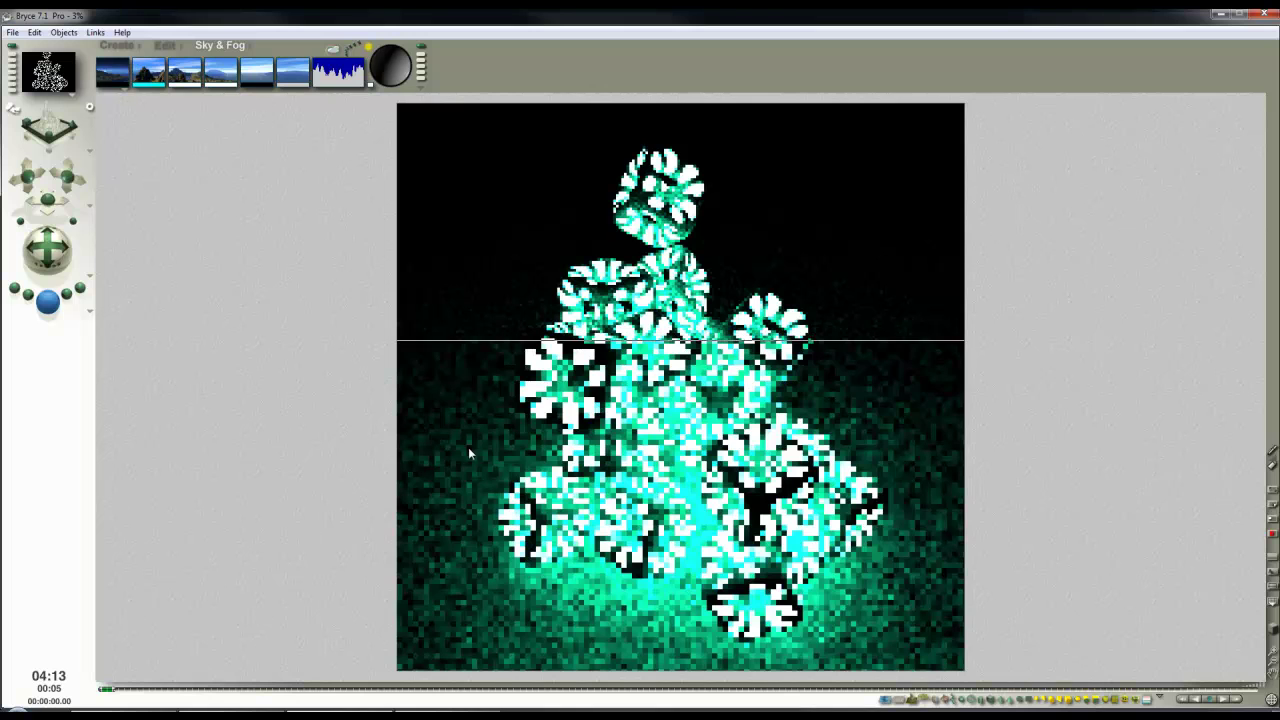
pyautogui.click(381, 505)
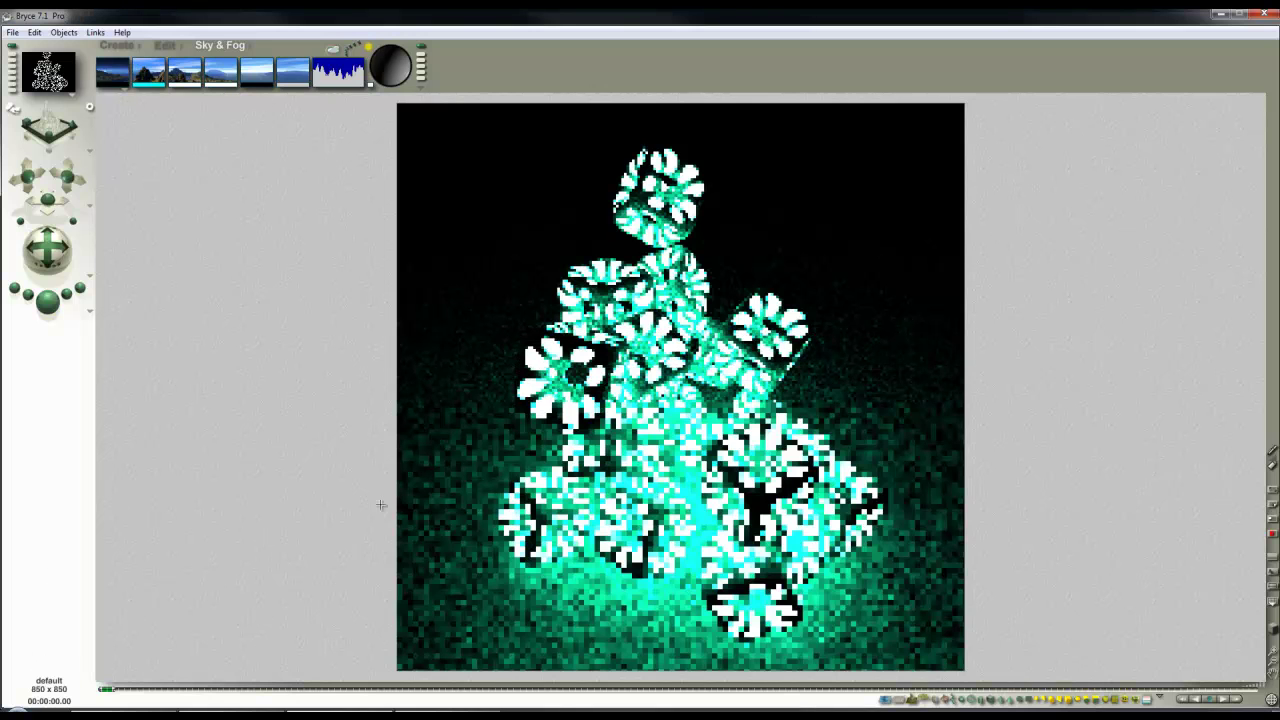
# - Adjust the quality settings in the Render Options and test render the scene again
pyautogui.click(88, 317)
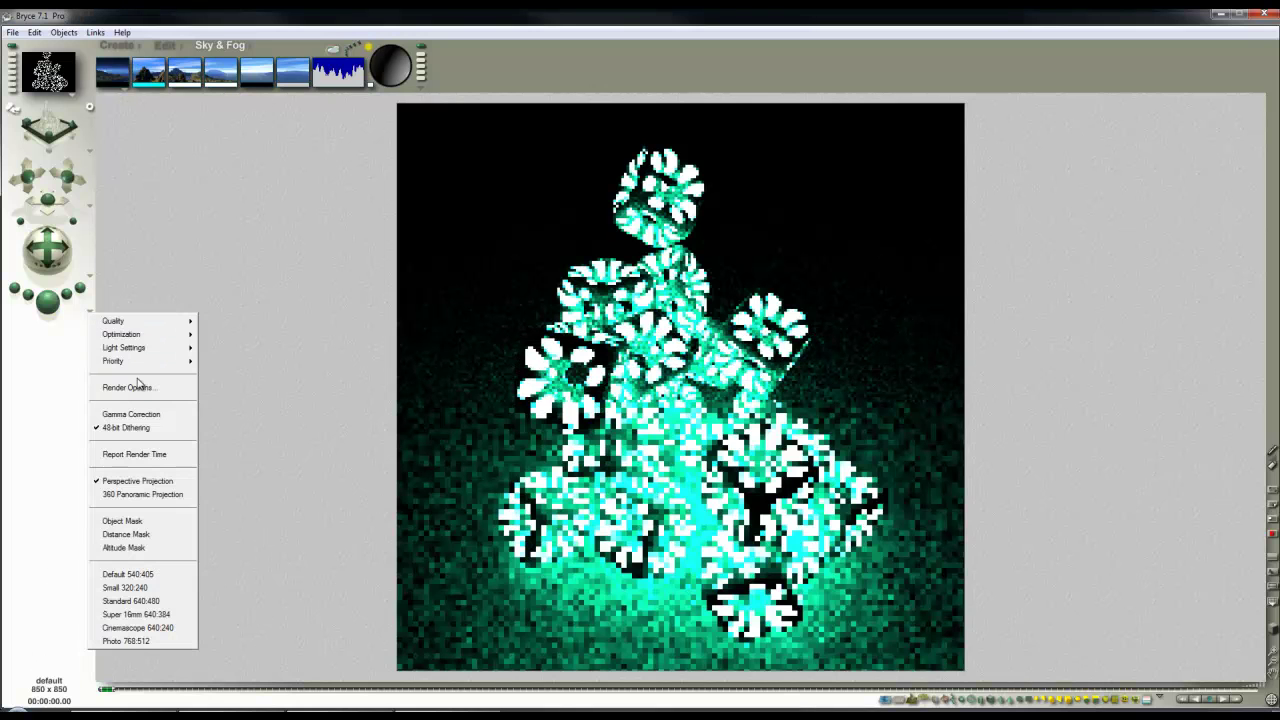
pyautogui.click(139, 389)
pyautogui.click(487, 332)
pyautogui.click(506, 425)
pyautogui.click(841, 458)
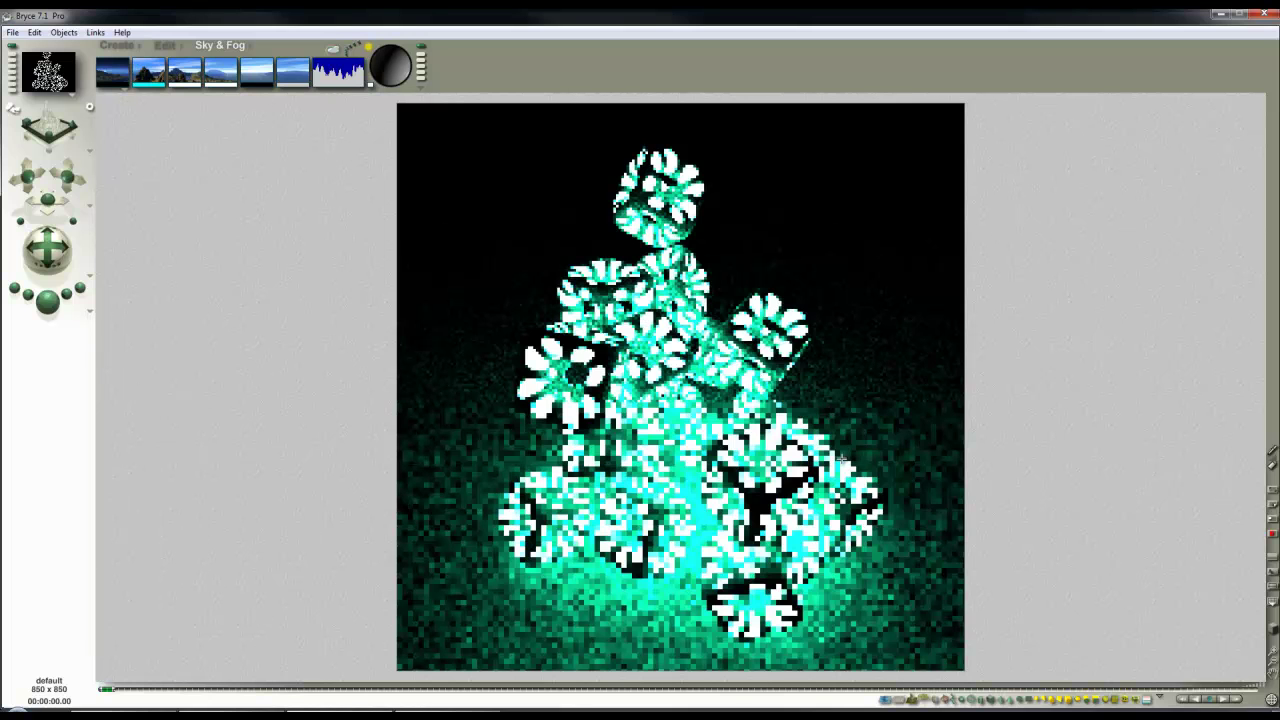
pyautogui.click(47, 302)
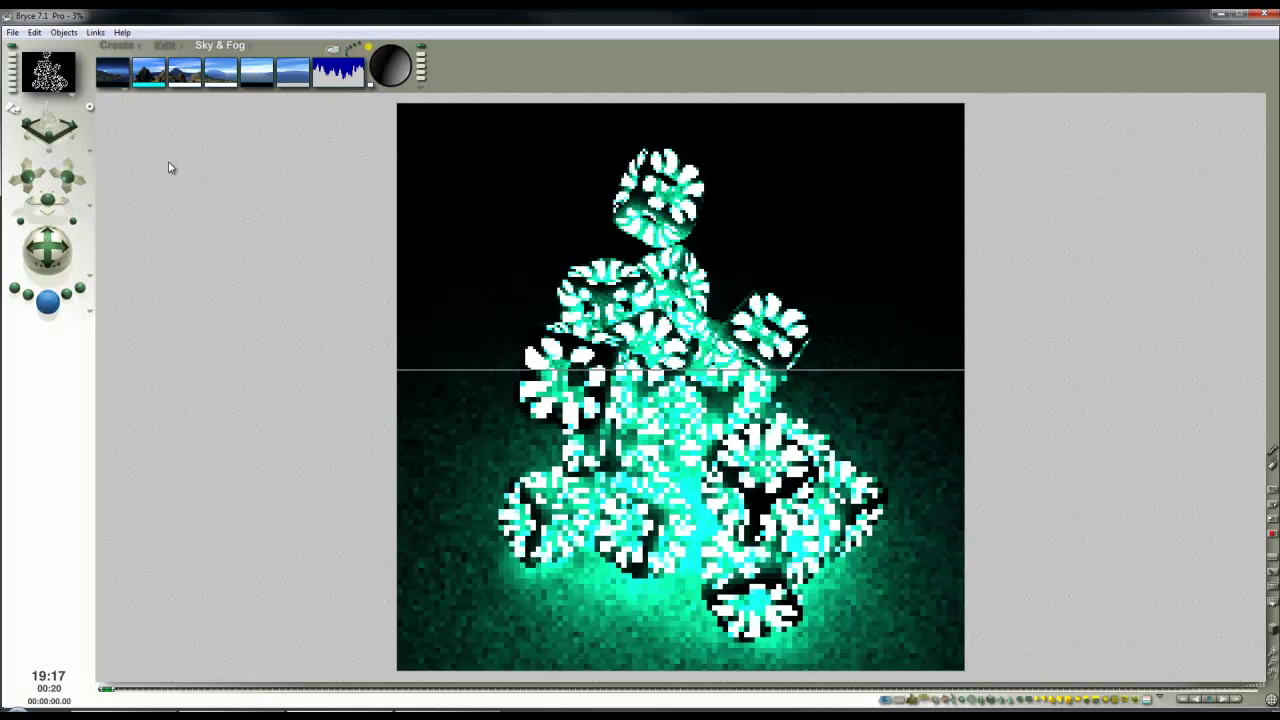
pyautogui.click(287, 170)
# - Test render the scene with the sky's Background Hue set to white and again with it set to orange-red
pyautogui.click(126, 83)
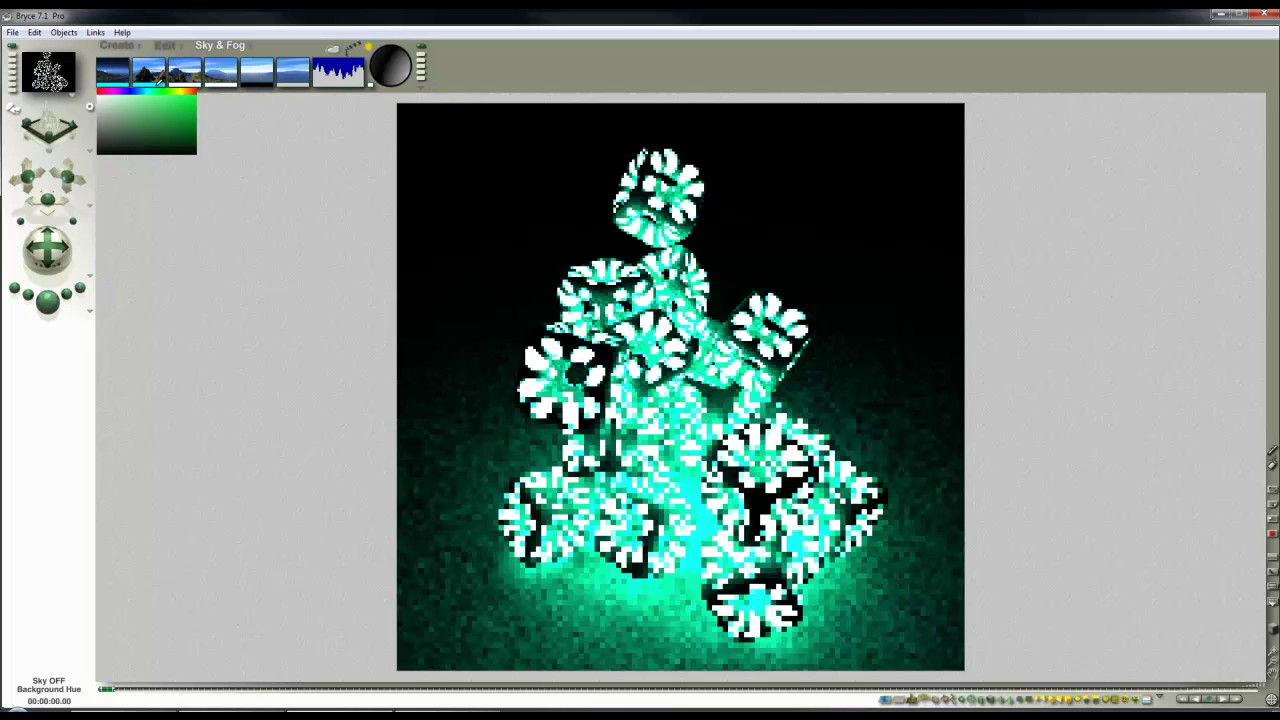
pyautogui.click(187, 81)
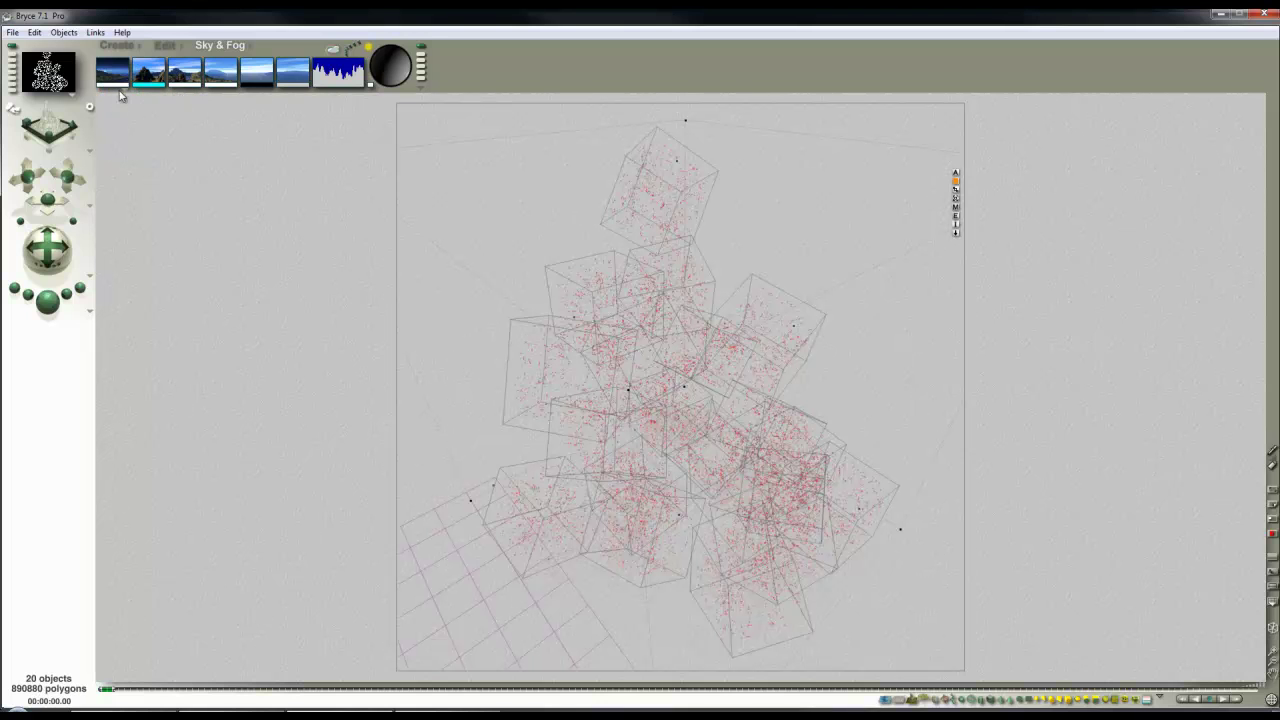
pyautogui.click(49, 303)
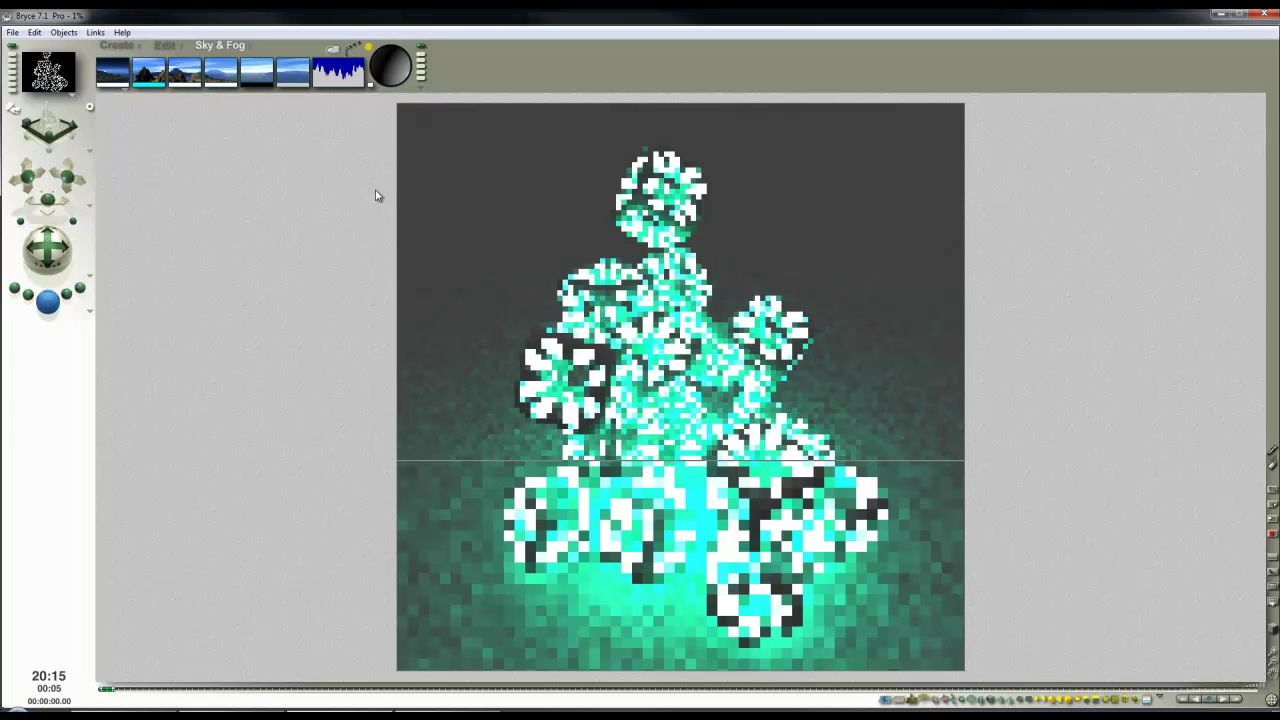
pyautogui.click(122, 84)
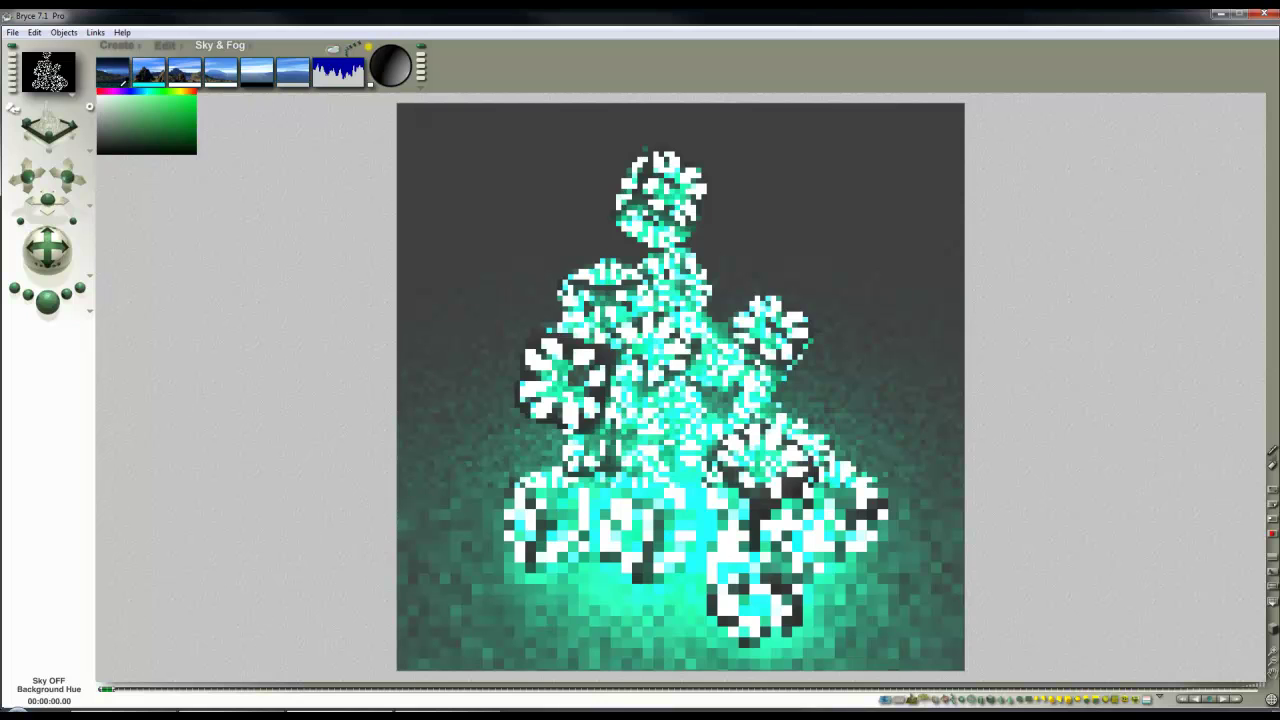
pyautogui.click(154, 149)
pyautogui.click(55, 310)
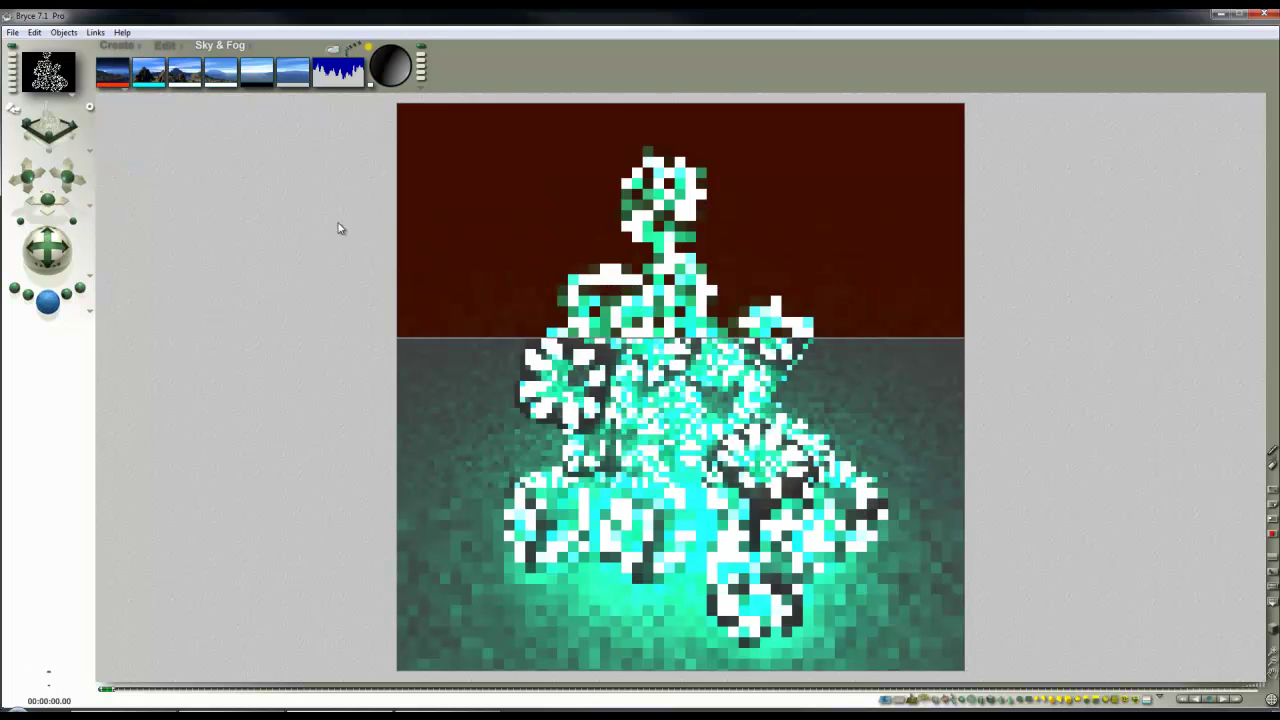
# - Change the sky's Background Hue to blue and render the scene
pyautogui.click(113, 86)
pyautogui.moveTo(167, 87); pyautogui.dragTo(133, 121)
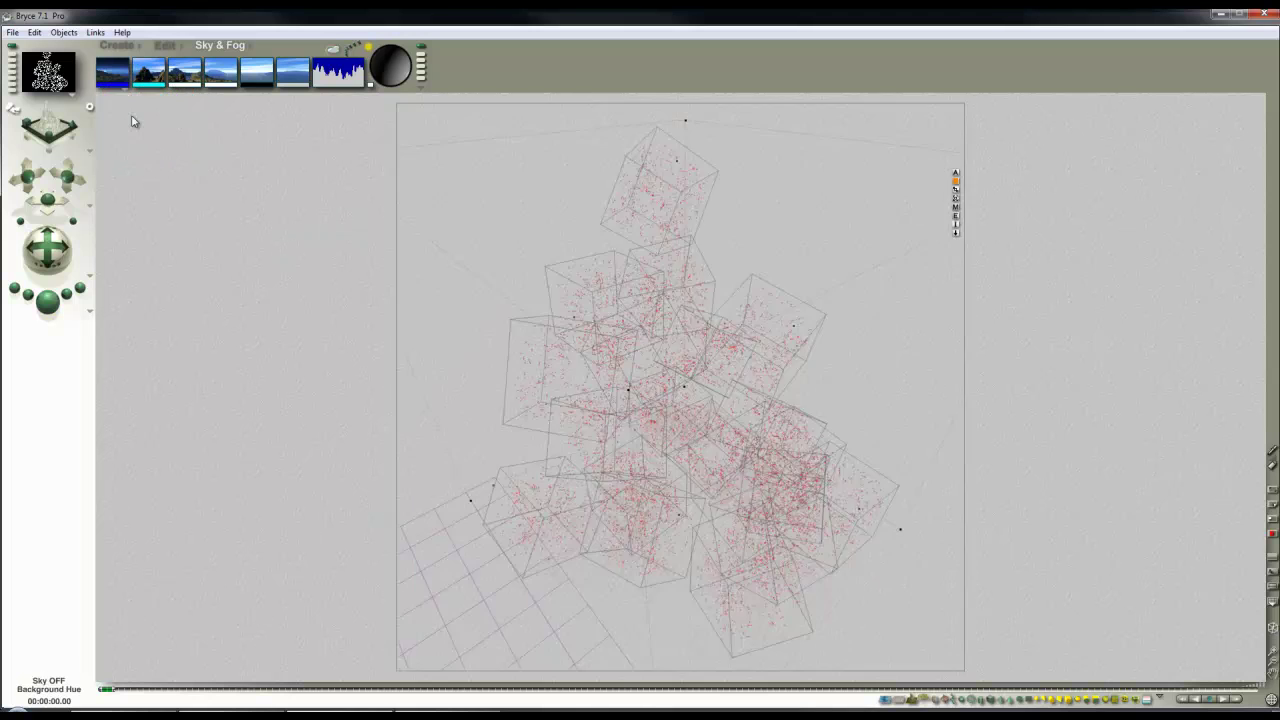
pyautogui.click(77, 319)
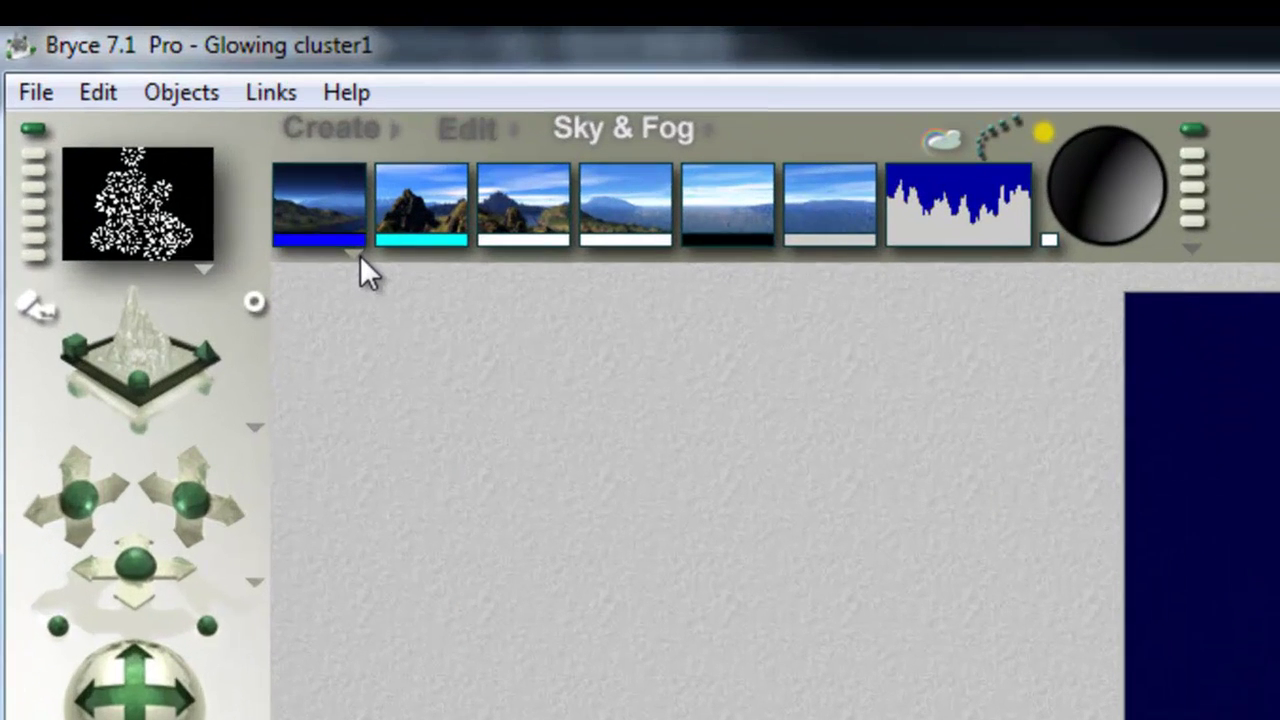
# - Set both the sky's Background Hue and its ambient color to black
pyautogui.click(125, 86)
pyautogui.click(421, 394)
pyautogui.moveTo(322, 242); pyautogui.dragTo(714, 238)
pyautogui.moveTo(428, 241); pyautogui.dragTo(366, 246)
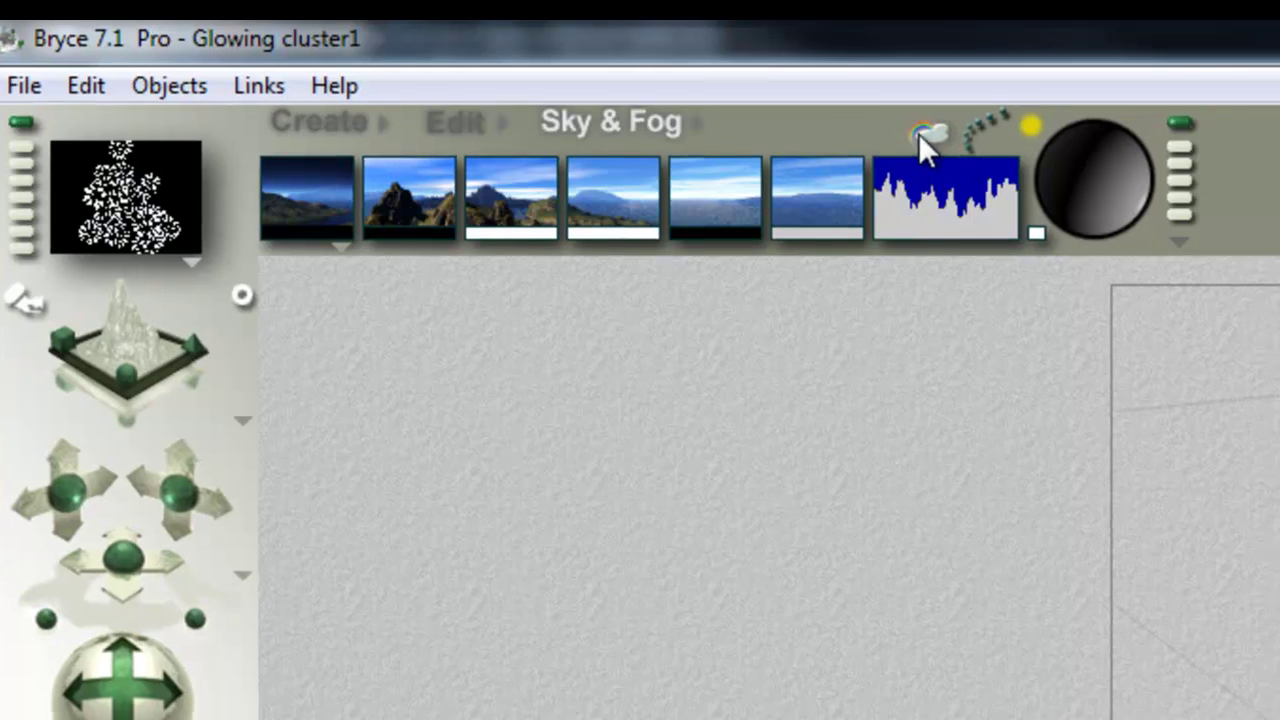
# - Load the Treppenhalle2_SC250_800 HDR image for the image-based lighting in the Sky Lab
pyautogui.click(946, 140)
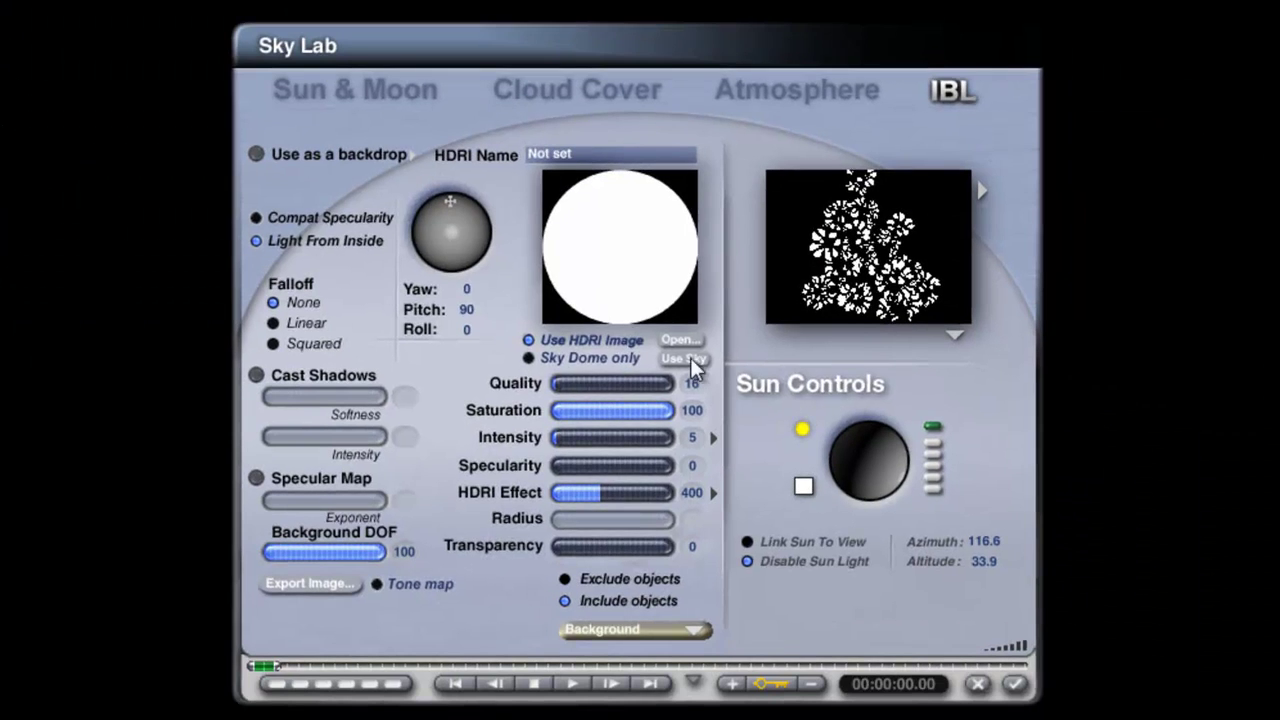
pyautogui.click(682, 339)
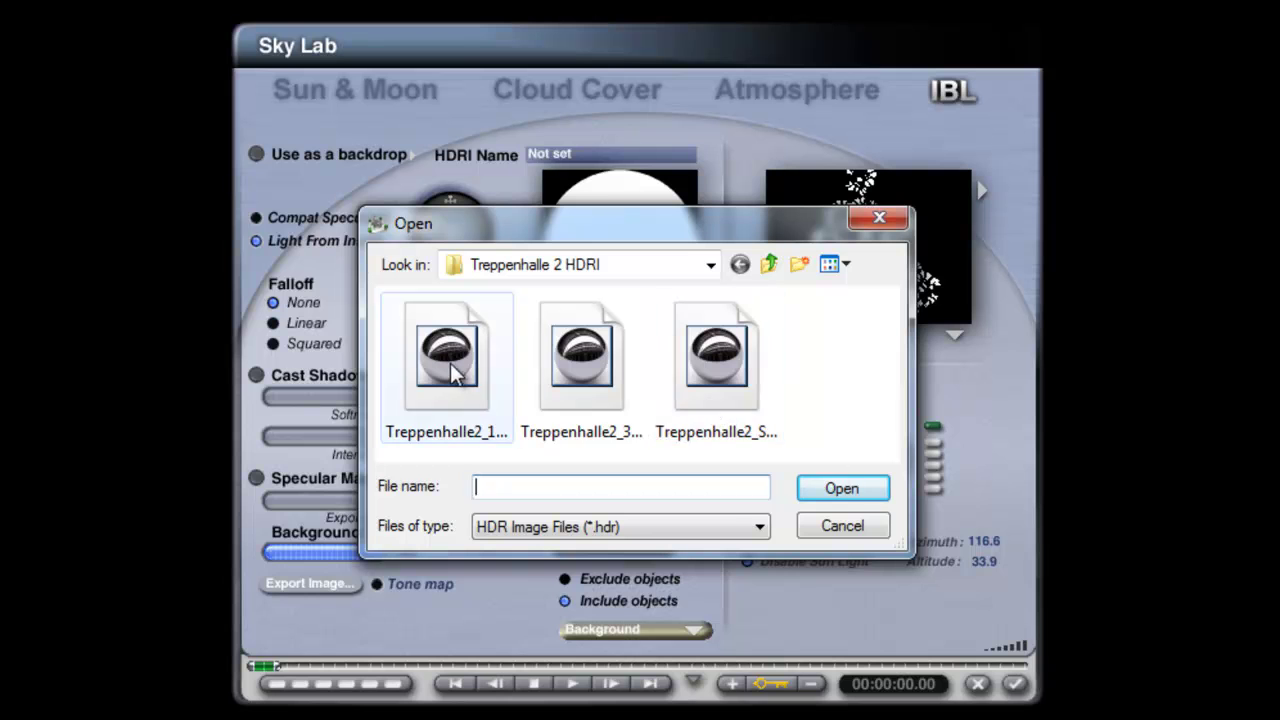
pyautogui.click(716, 368)
pyautogui.click(826, 494)
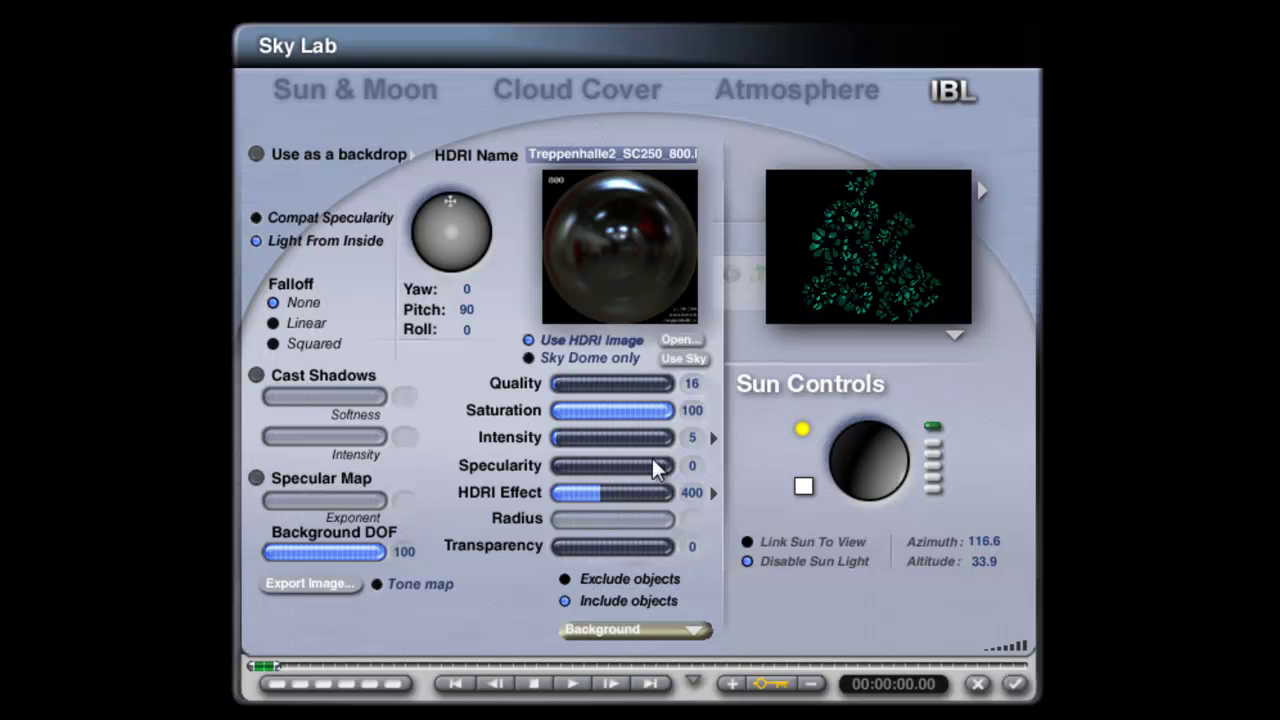
# - Choose Apply to light source for the image-based lighting's HDRI Effect and Intensity
pyautogui.click(715, 494)
pyautogui.click(788, 512)
pyautogui.click(714, 492)
pyautogui.click(771, 458)
pyautogui.click(713, 438)
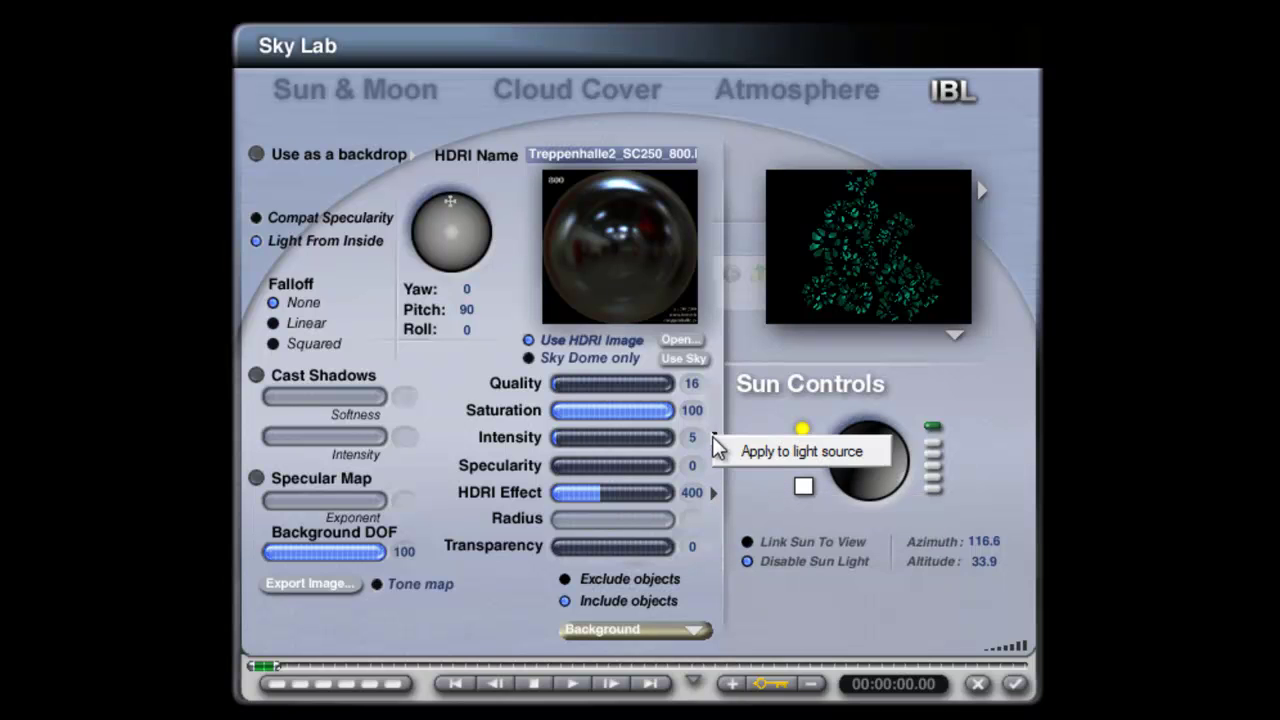
pyautogui.click(761, 454)
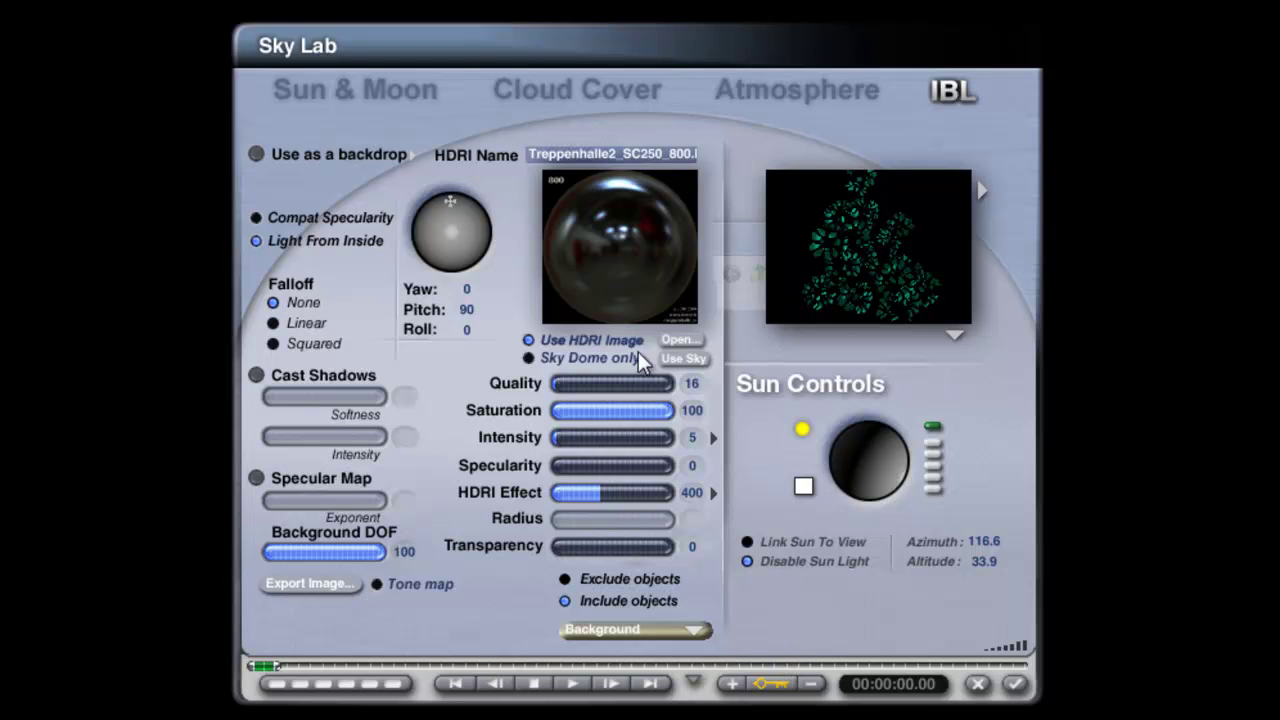
# - Use the loaded HDRI image as a backdrop, accept the sky settings and render the scene
pyautogui.click(257, 155)
pyautogui.click(412, 155)
pyautogui.click(462, 222)
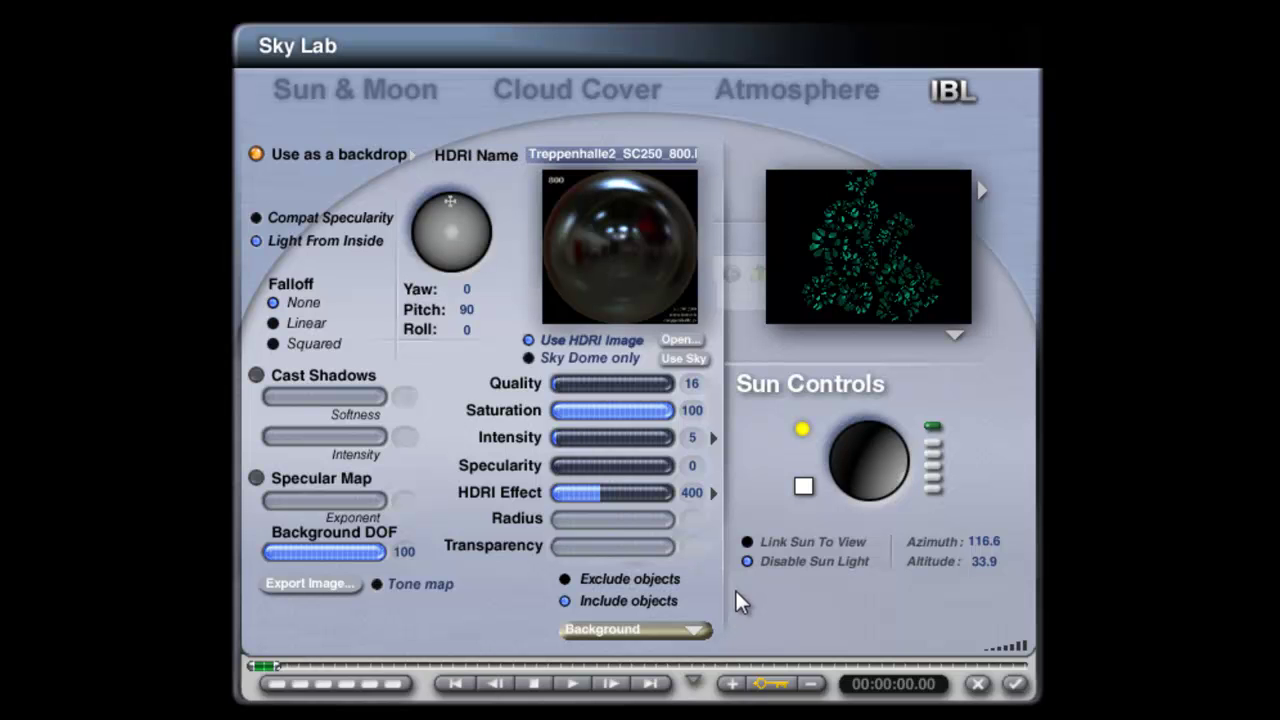
pyautogui.click(1015, 684)
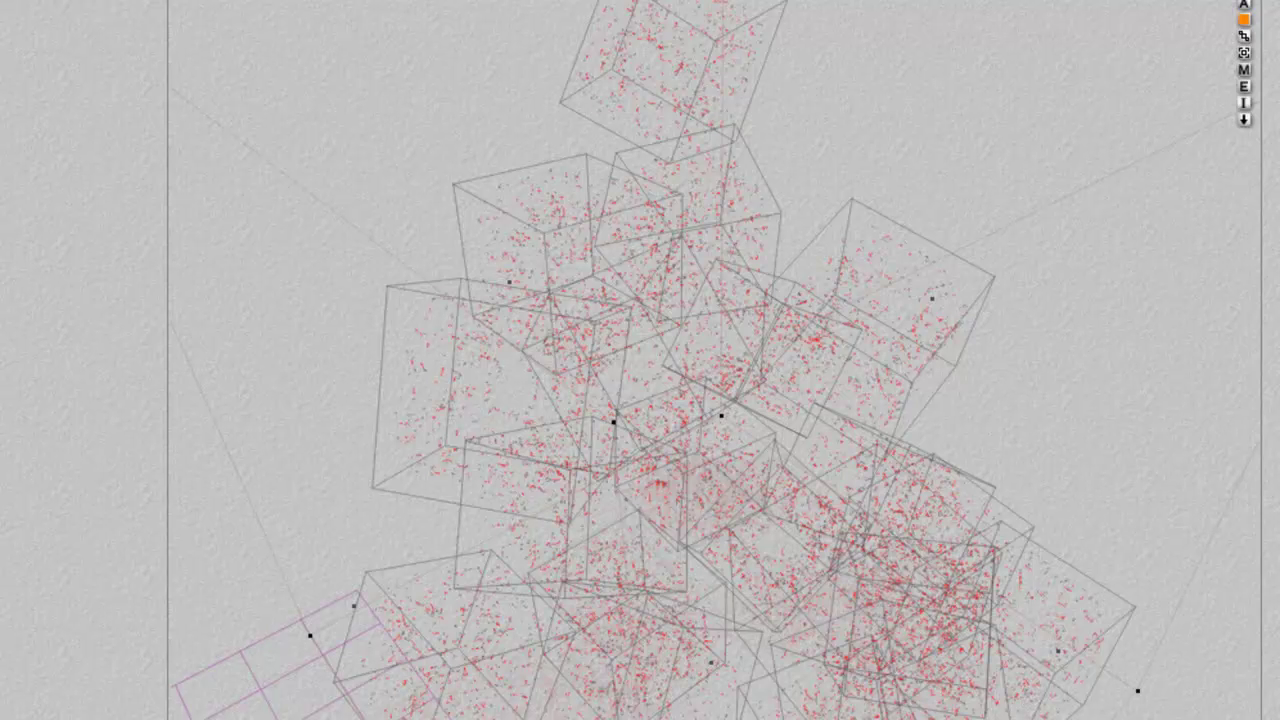
pyautogui.hotkey('ctrl', 'r')
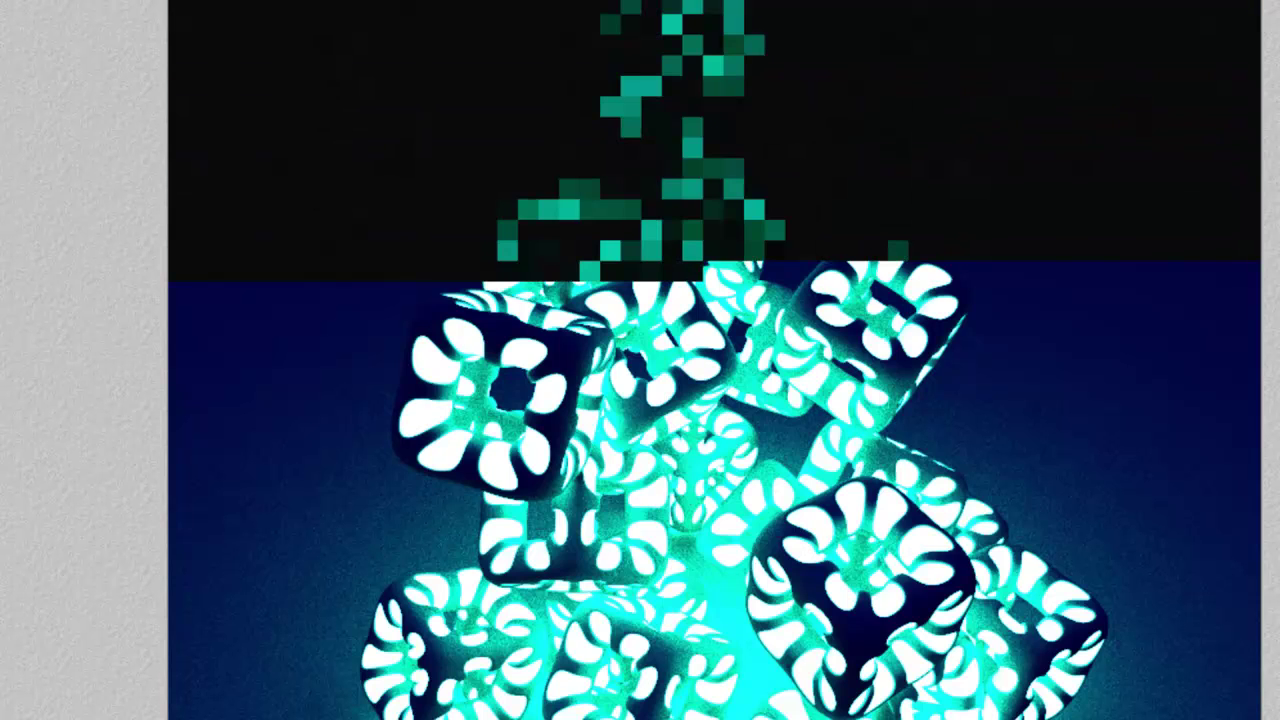
# - Change the Rays per pixel setting in the render options, accept it and run a trial render of the scene
pyautogui.hotkey('ctrl', 'alt', 'r')
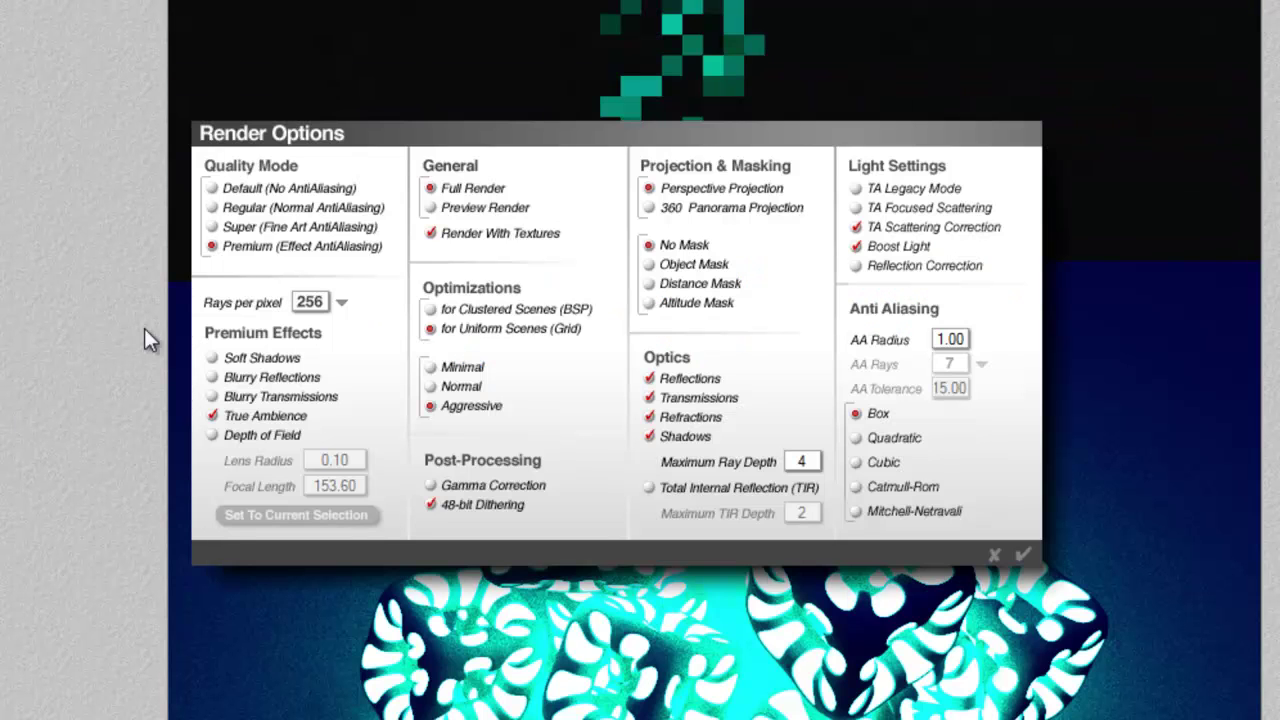
pyautogui.click(339, 302)
pyautogui.click(375, 368)
pyautogui.click(1022, 553)
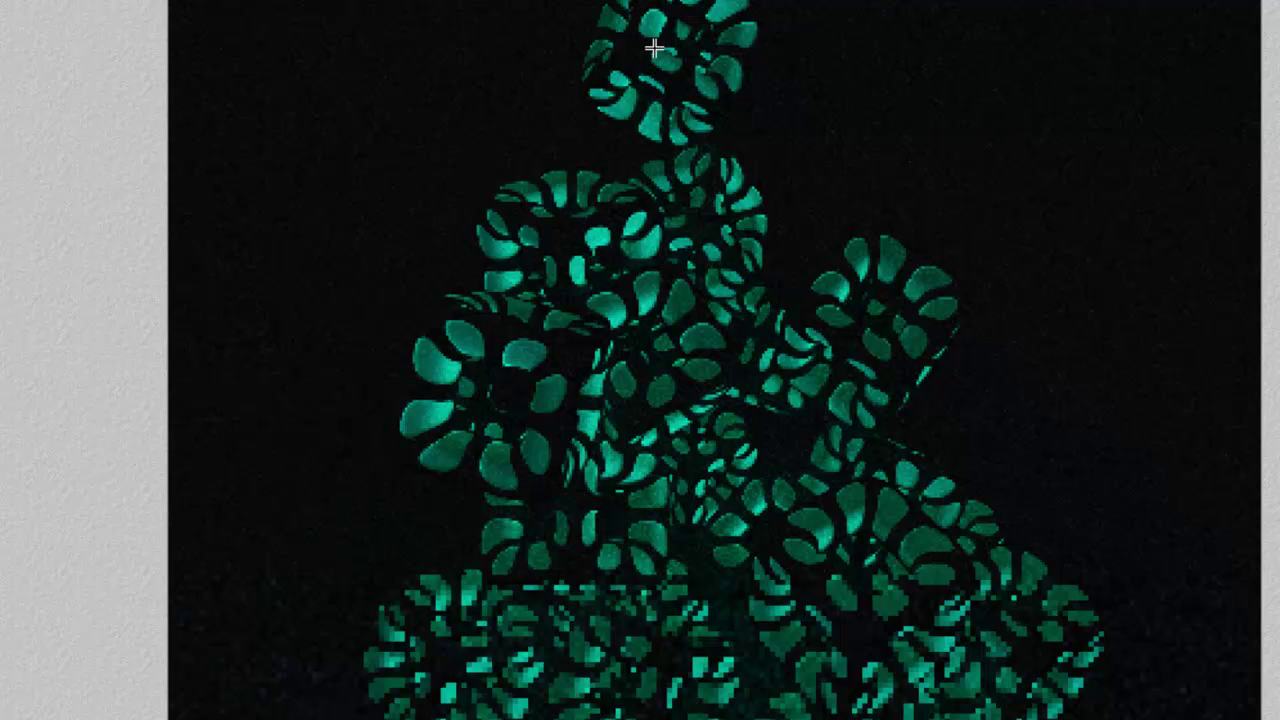
pyautogui.click(660, 290)
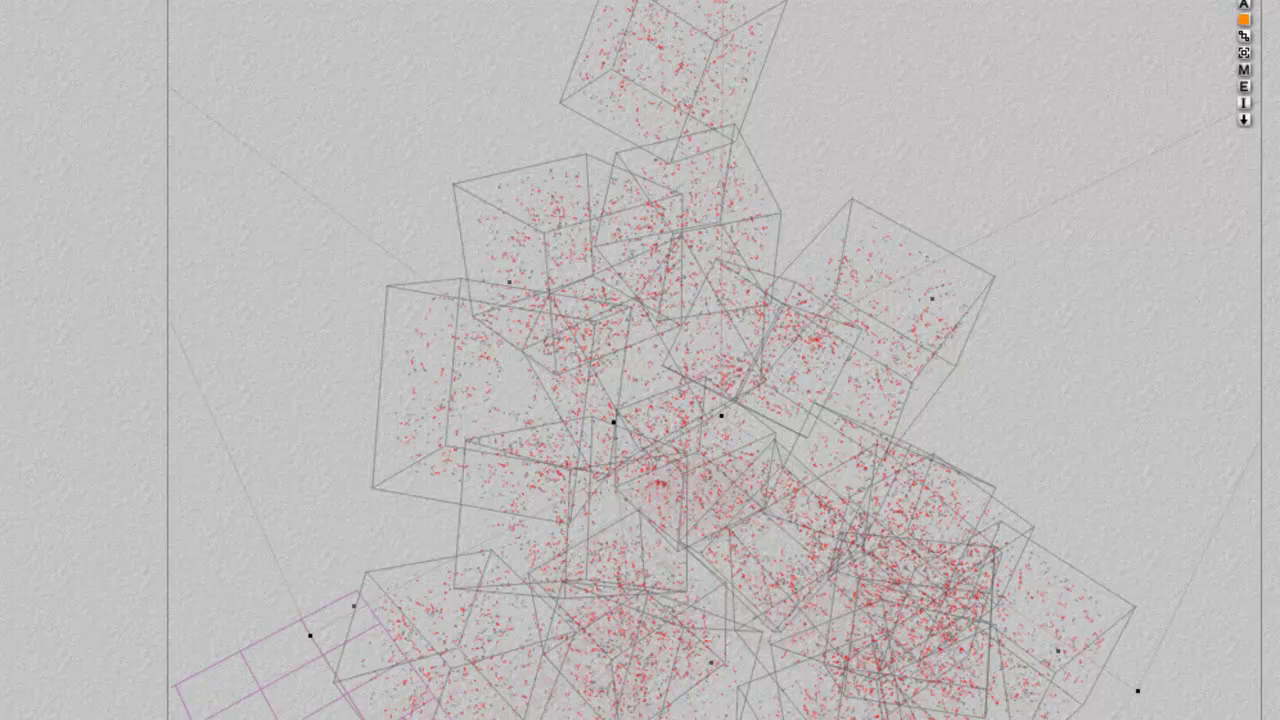
# - Select all the cubes and open the +1 category of the material library for their material
pyautogui.hotkey('ctrl', 'a')
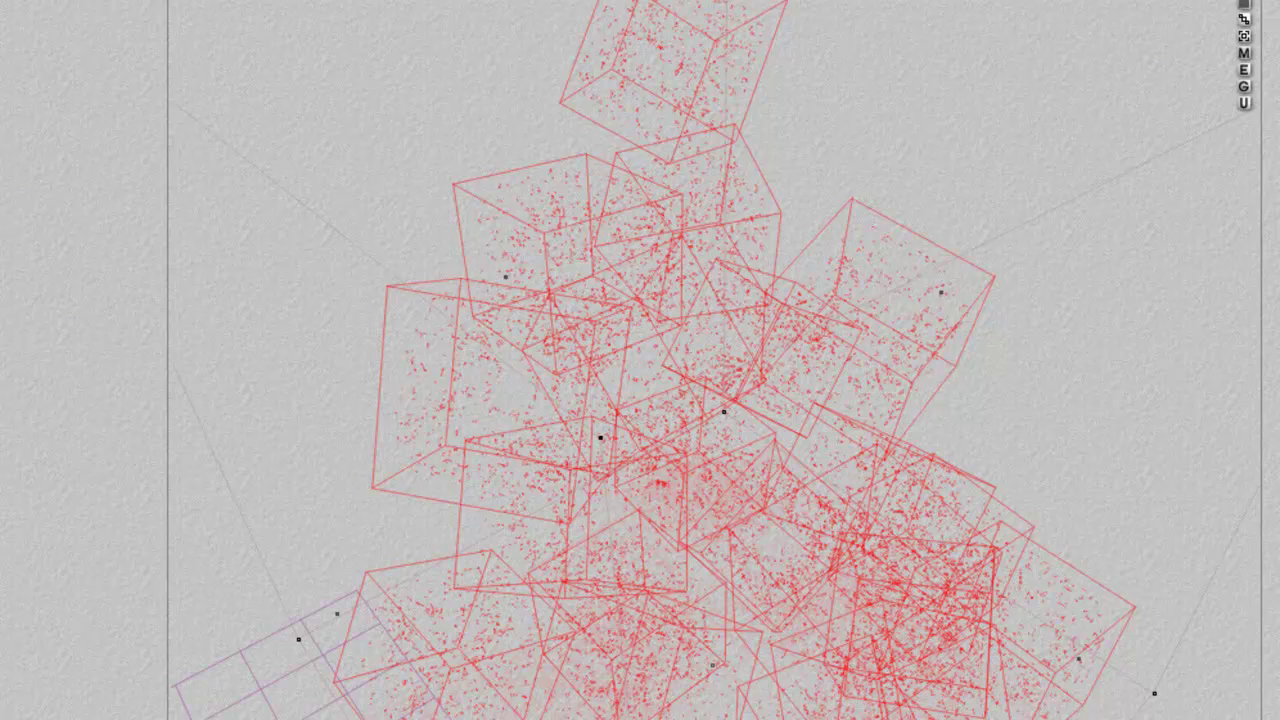
pyautogui.click(1244, 53)
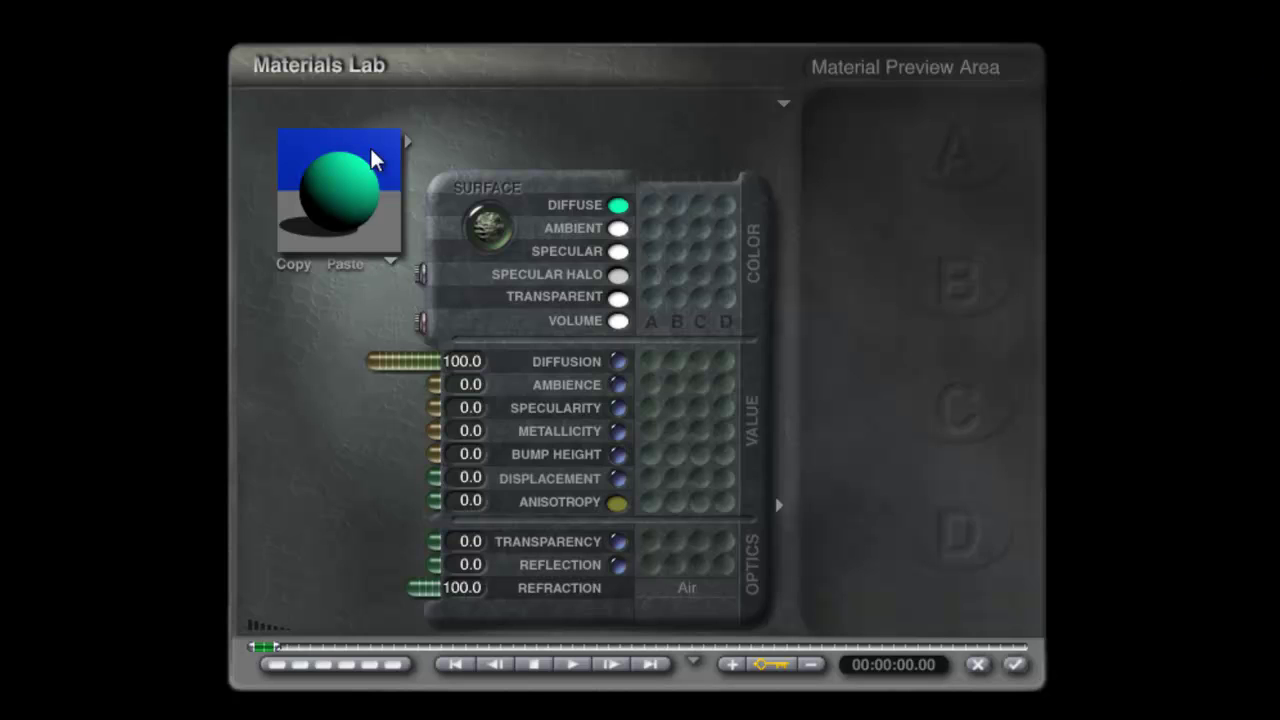
pyautogui.click(408, 145)
pyautogui.click(316, 610)
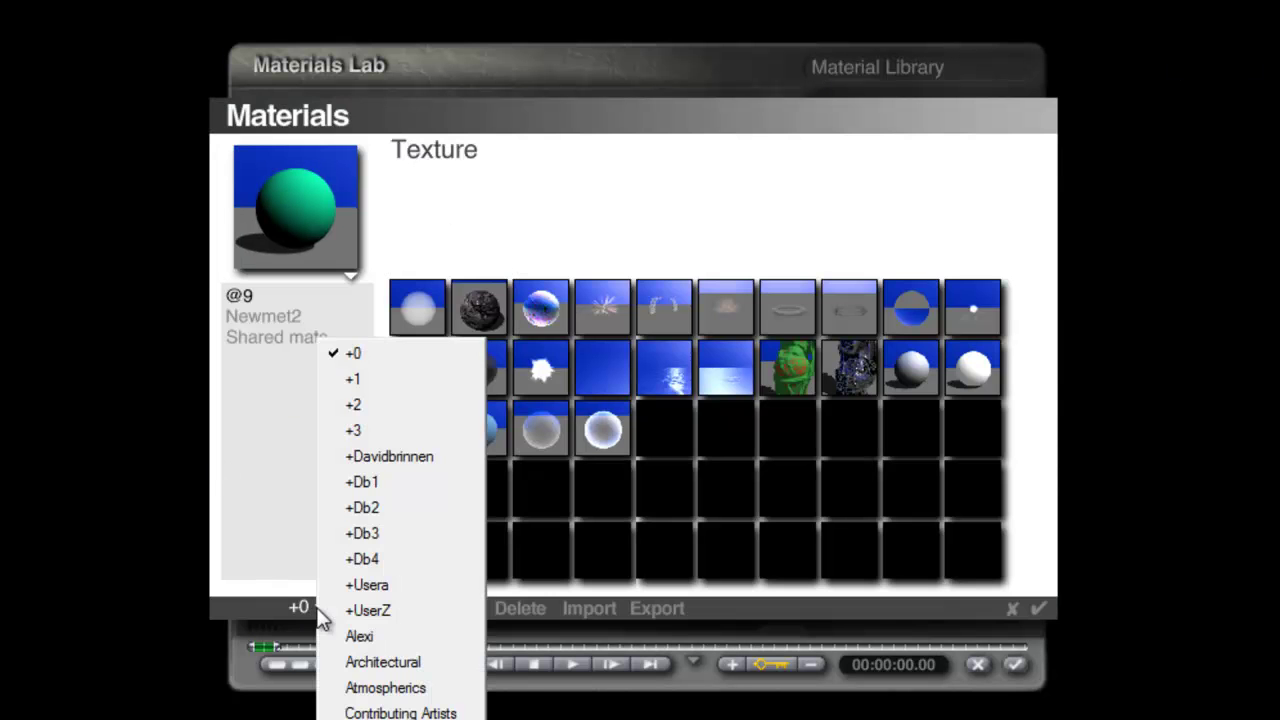
pyautogui.click(369, 386)
# - Apply the iridescent green rainbow metal from the P41 metals set to the selected cubes and render the scene
pyautogui.moveTo(369, 389); pyautogui.dragTo(378, 490)
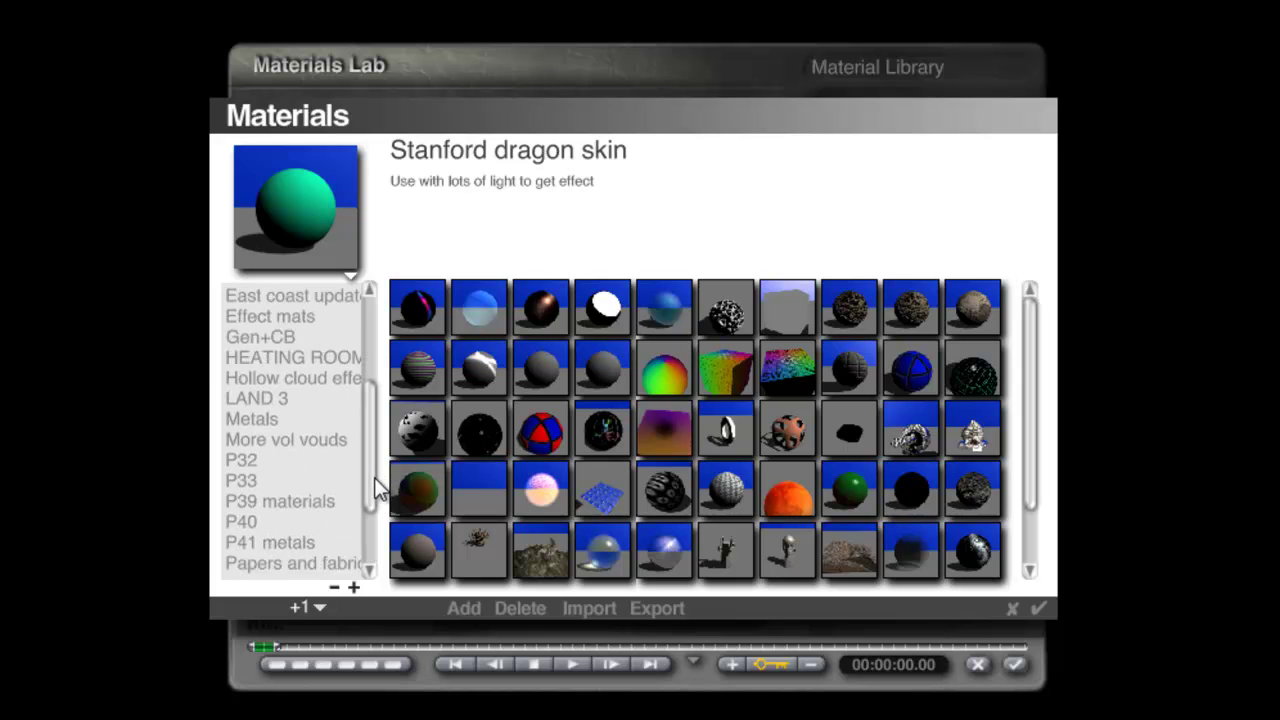
pyautogui.click(261, 418)
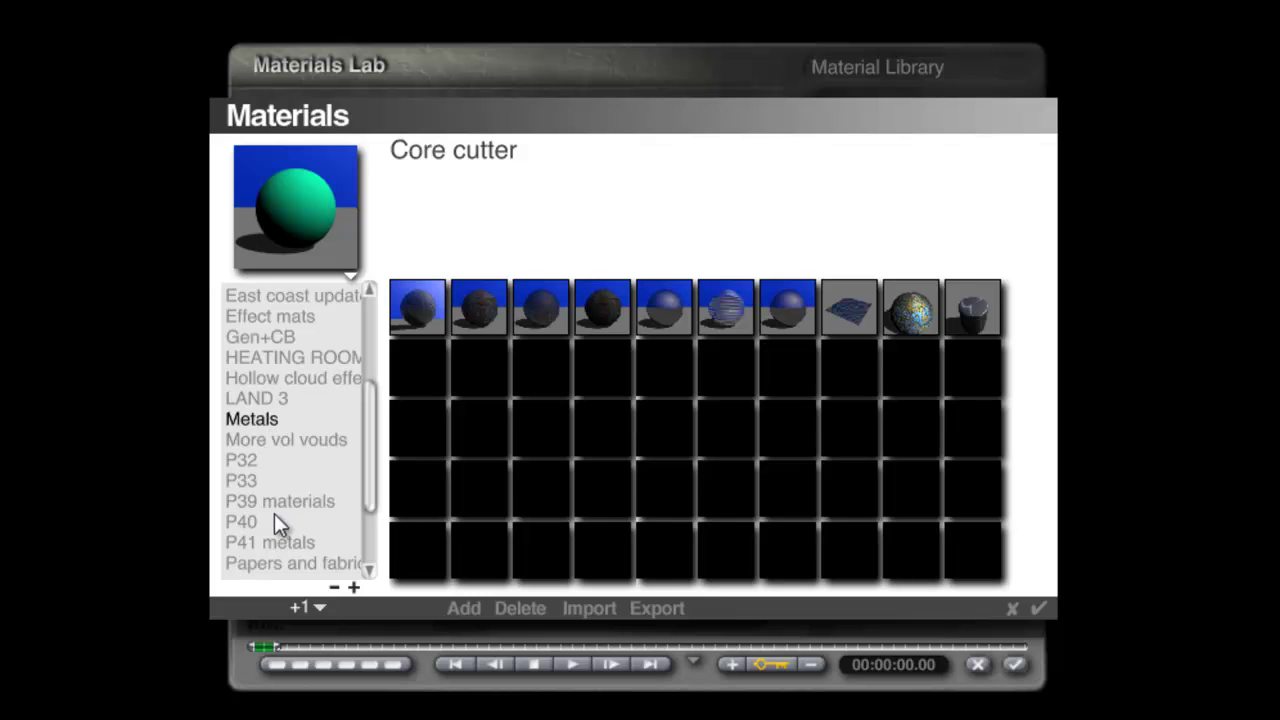
pyautogui.click(245, 521)
pyautogui.click(278, 539)
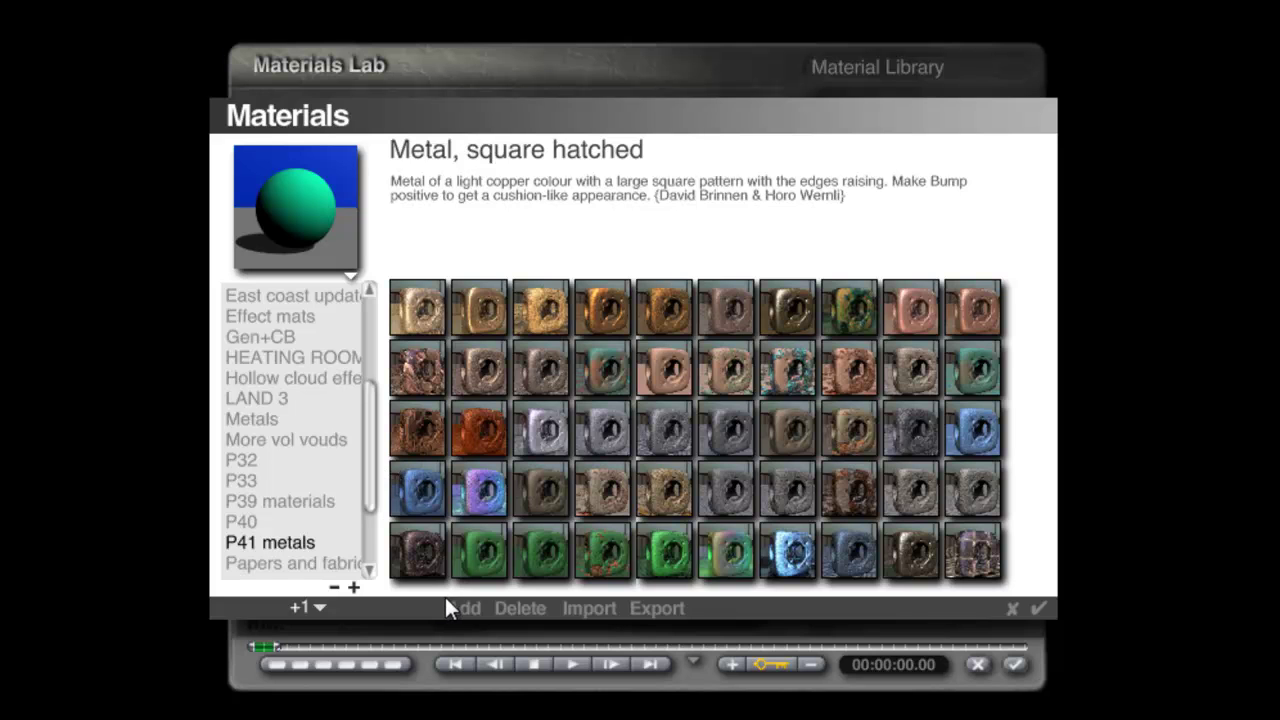
pyautogui.click(730, 560)
pyautogui.click(1040, 608)
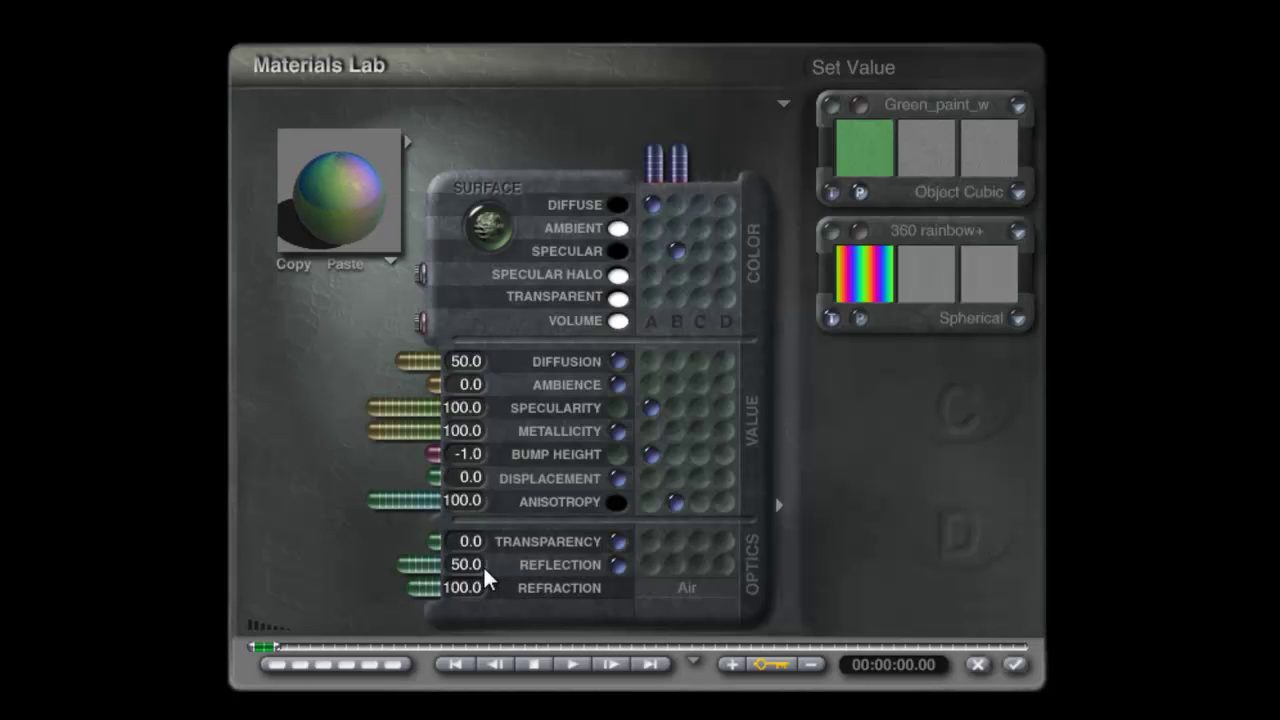
pyautogui.click(1015, 664)
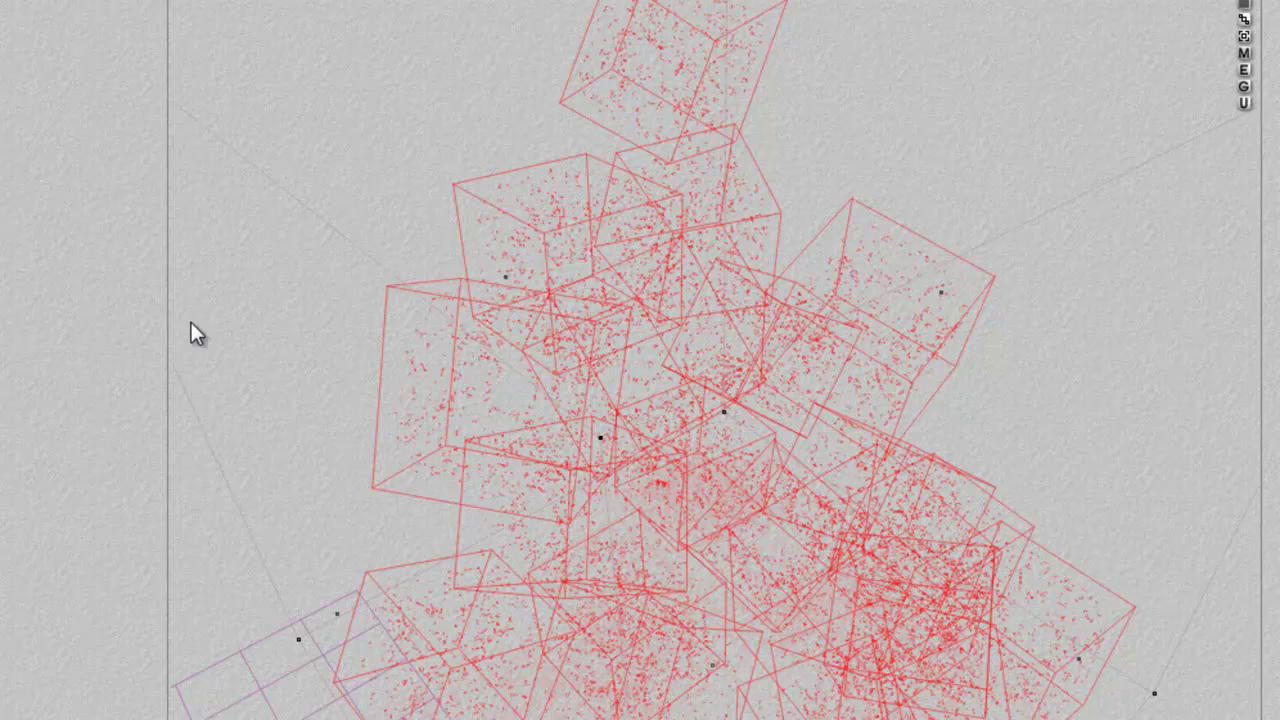
pyautogui.click(47, 494)
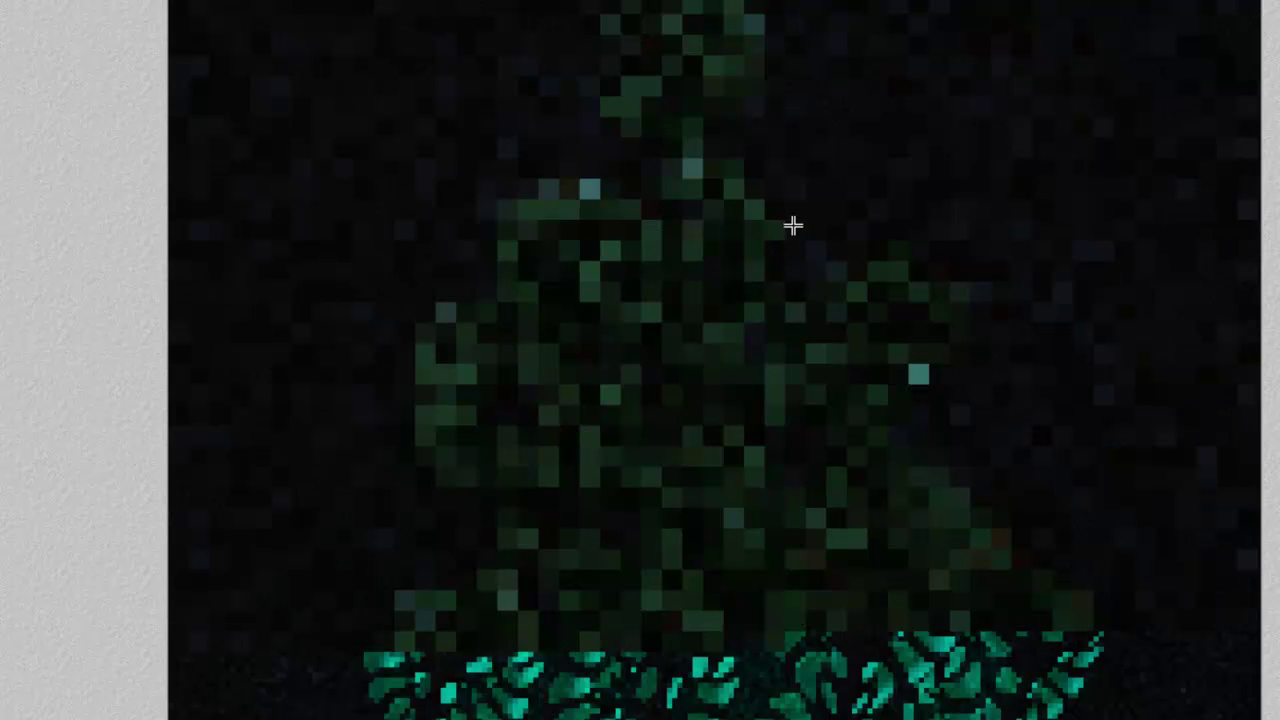
# - Try image-based lighting Intensity values of 15 and 50 in the Sky Lab, and settle on 25
pyautogui.click(290, 2)
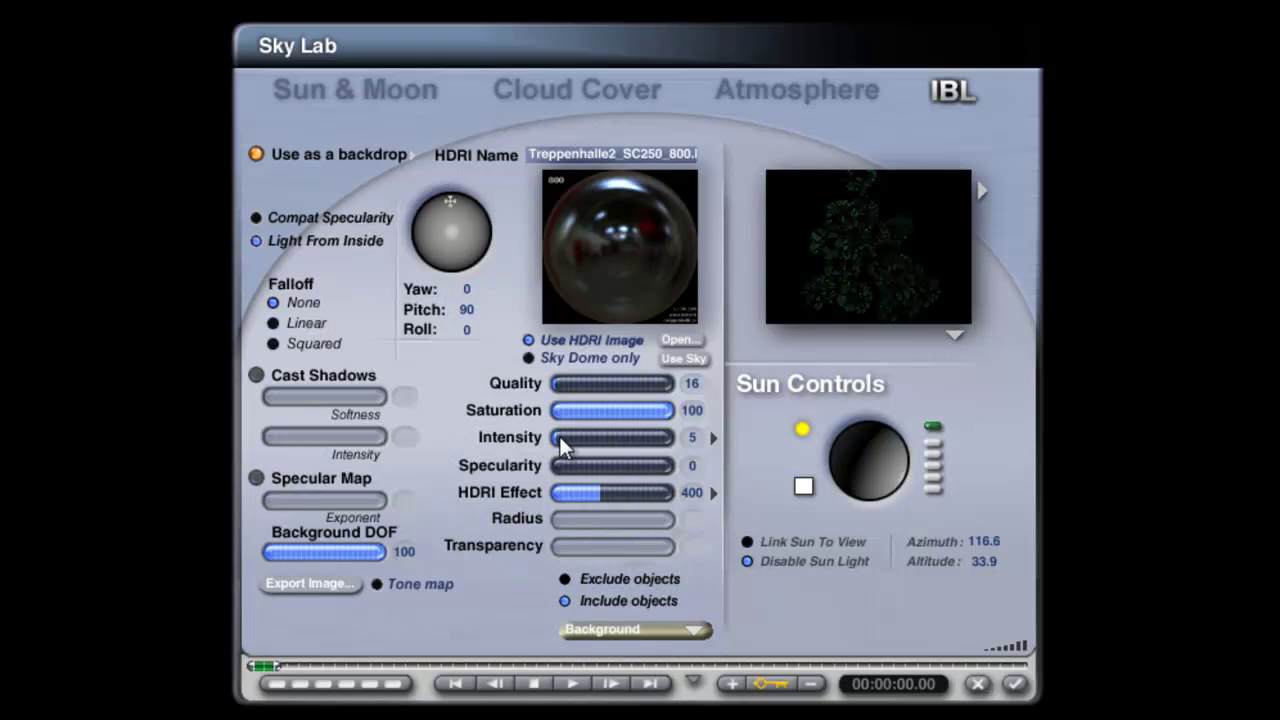
pyautogui.click(689, 439)
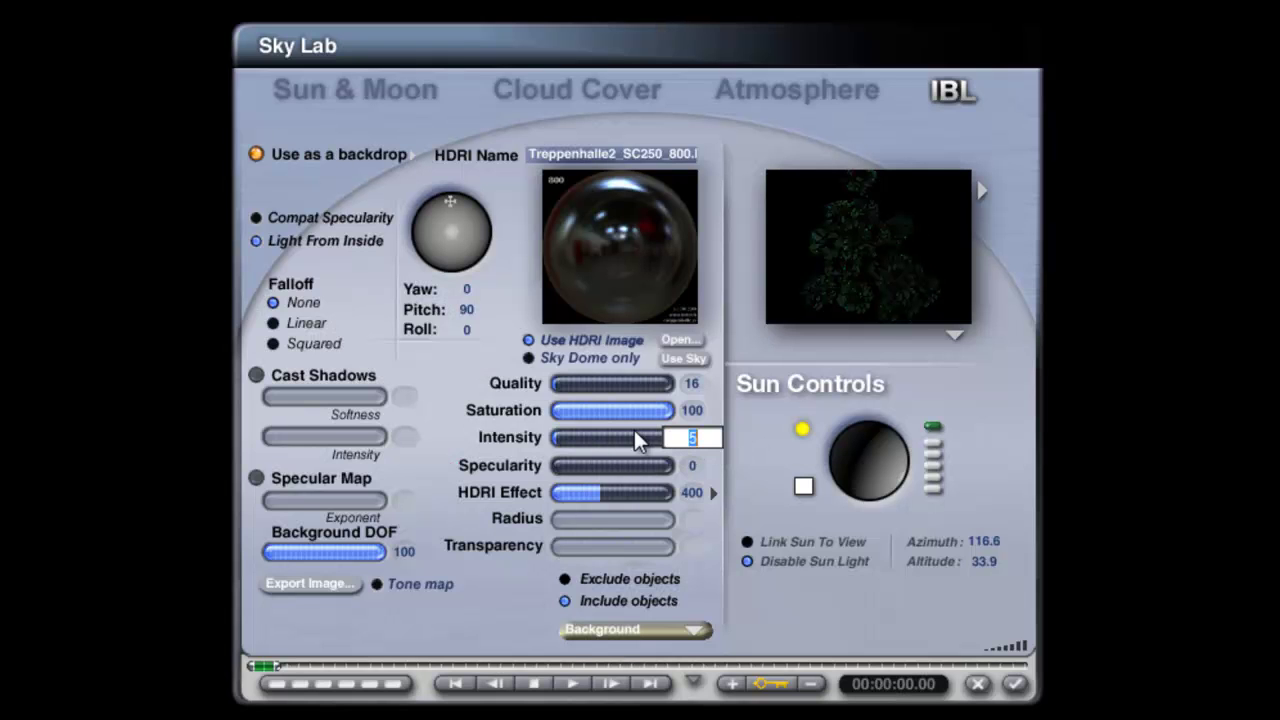
pyautogui.write('15')
pyautogui.press('Return')
pyautogui.write('50')
pyautogui.press('Return')
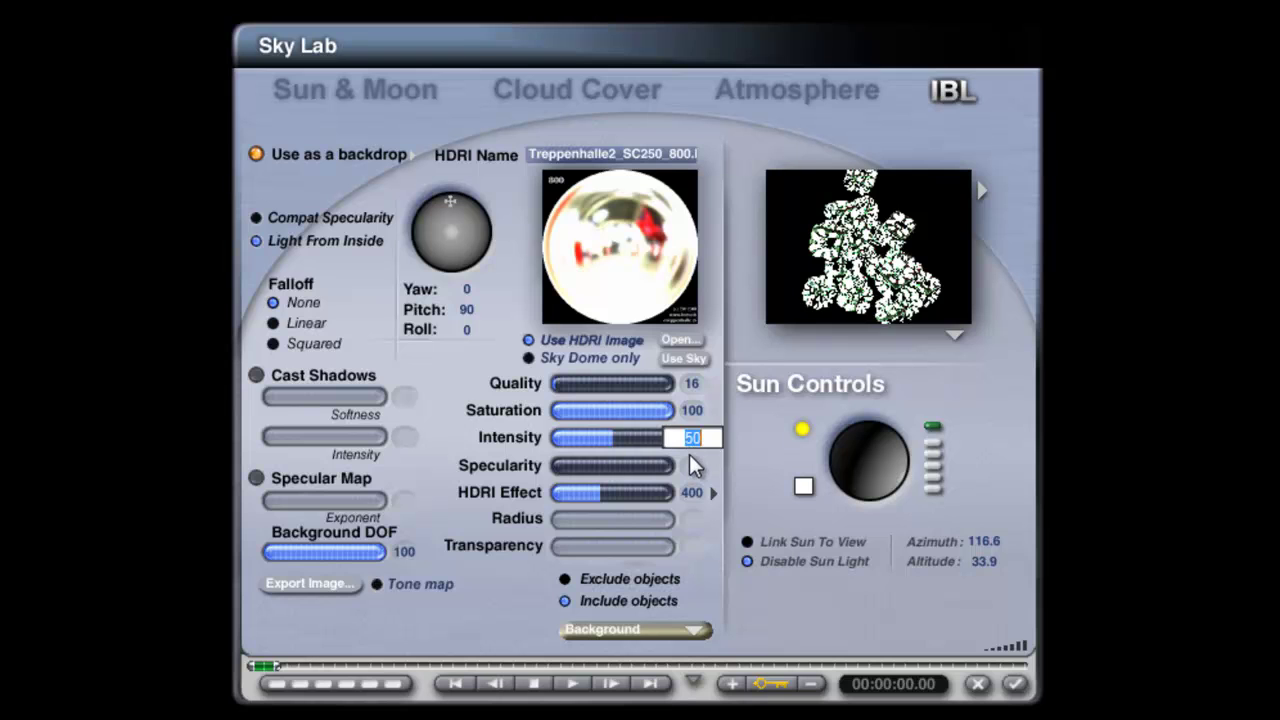
pyautogui.write('25')
pyautogui.press('Return')
# - Set the image-based lighting's HDRI Effect to 80, accept the sky settings and render the scene, marking an area over the lower cubes
pyautogui.click(689, 494)
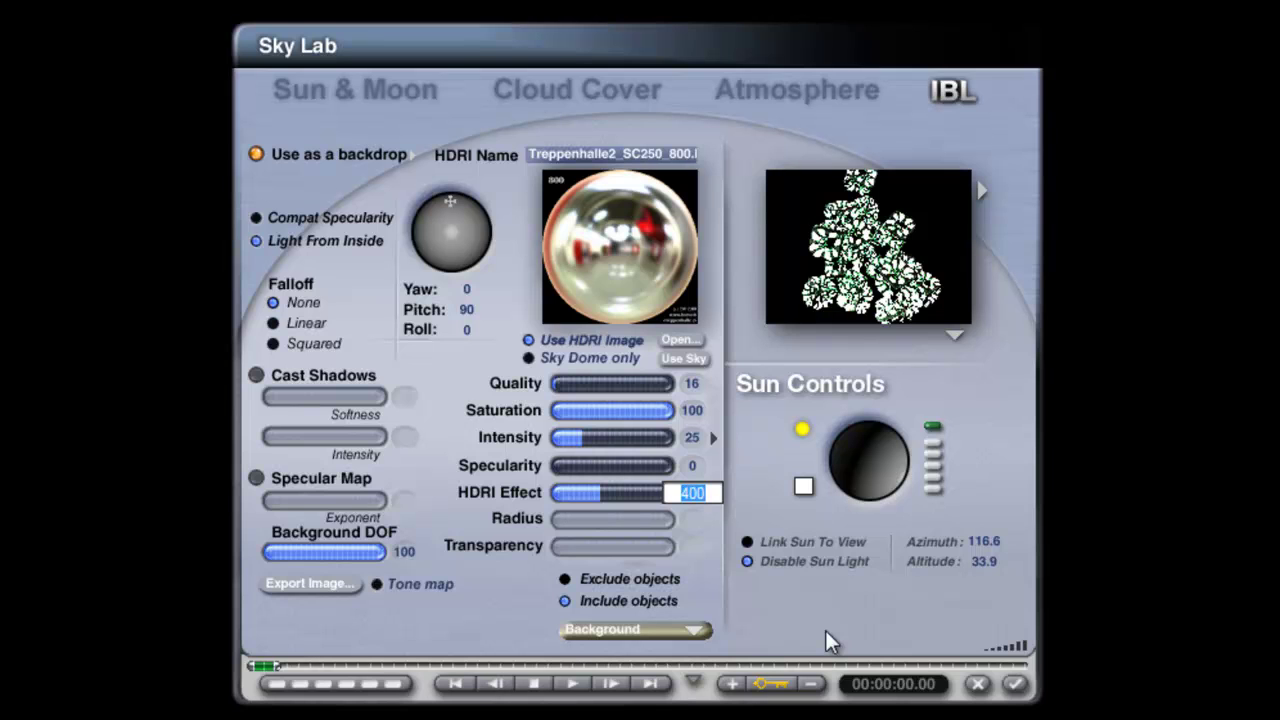
pyautogui.write('80')
pyautogui.press('Return')
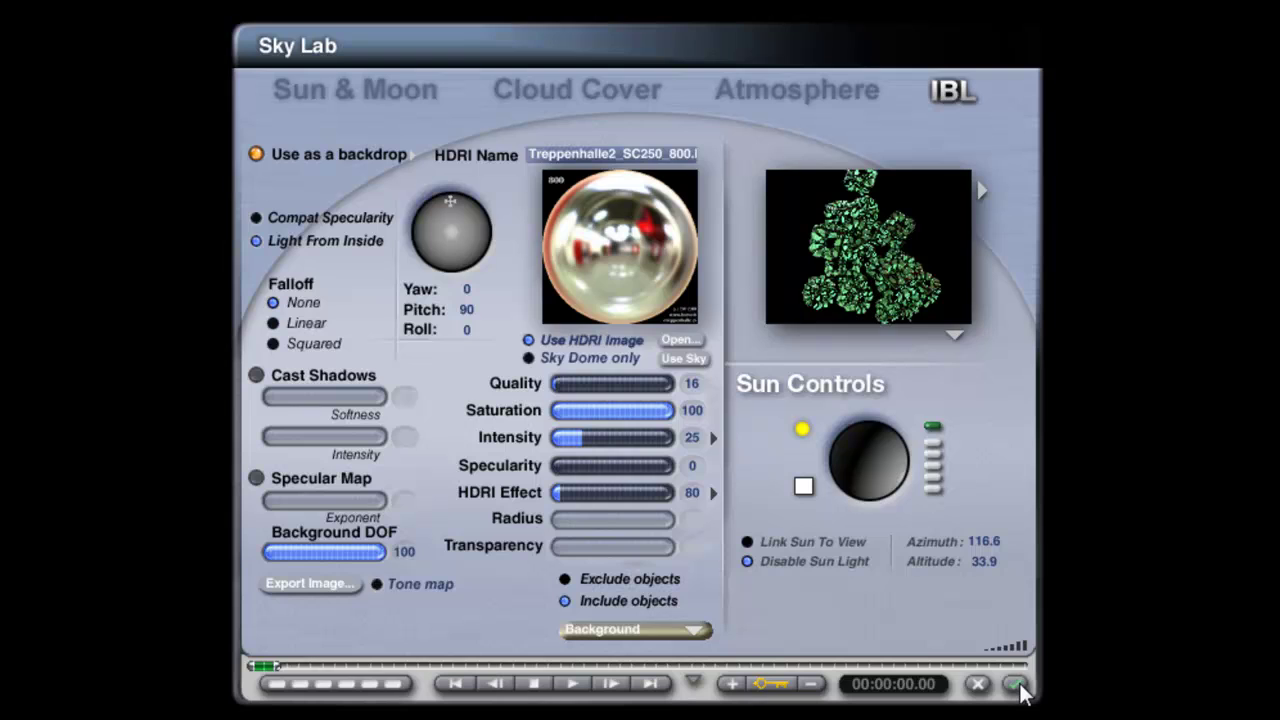
pyautogui.click(1015, 684)
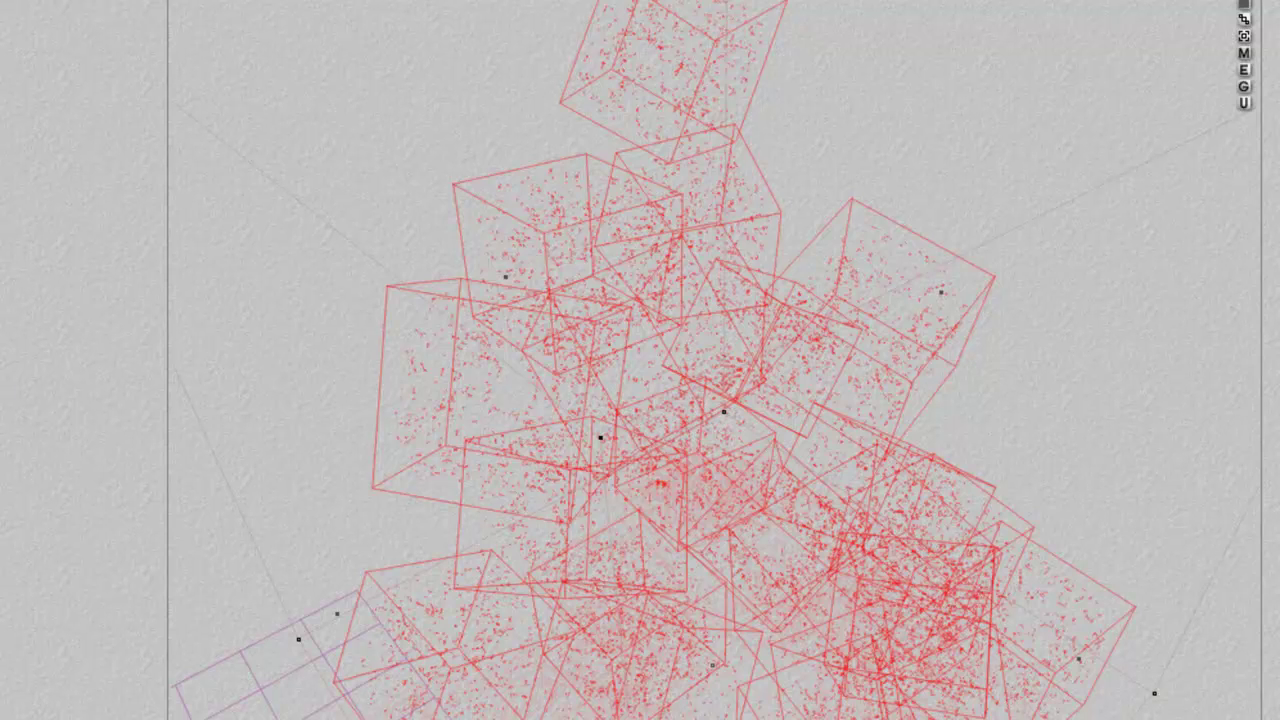
pyautogui.hotkey('ctrl', 'r')
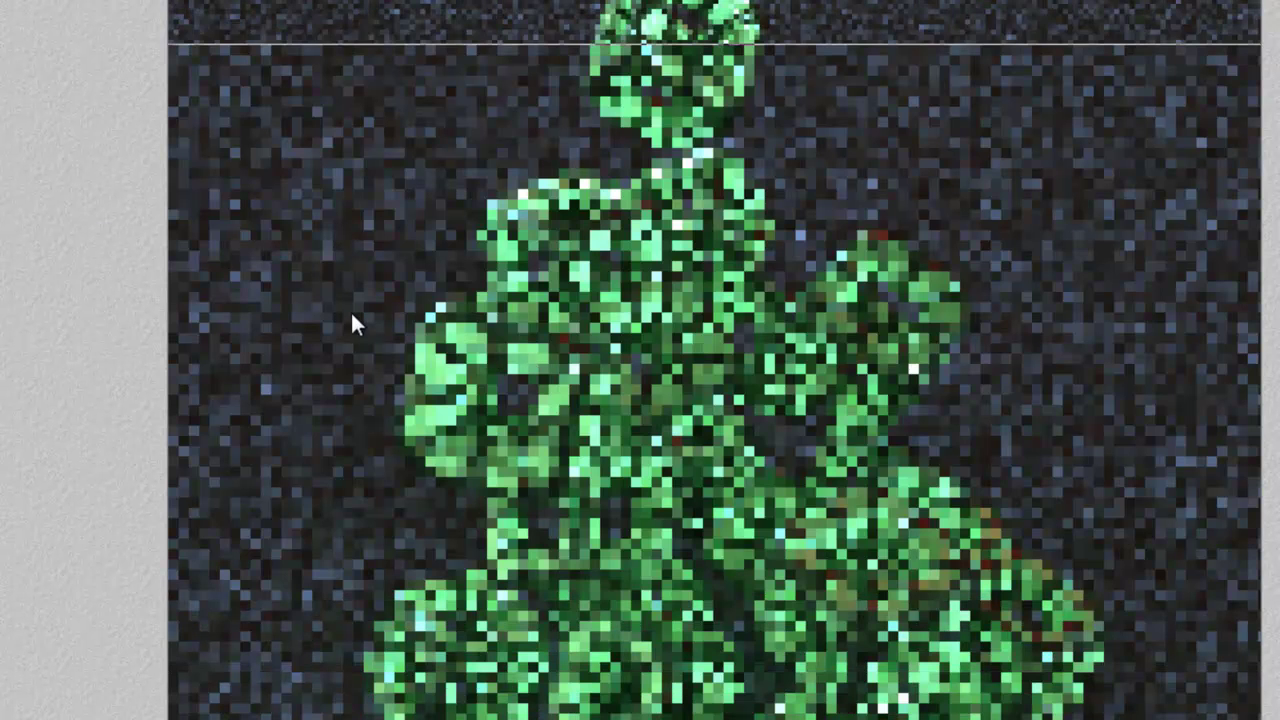
pyautogui.moveTo(549, 585); pyautogui.dragTo(745, 718)
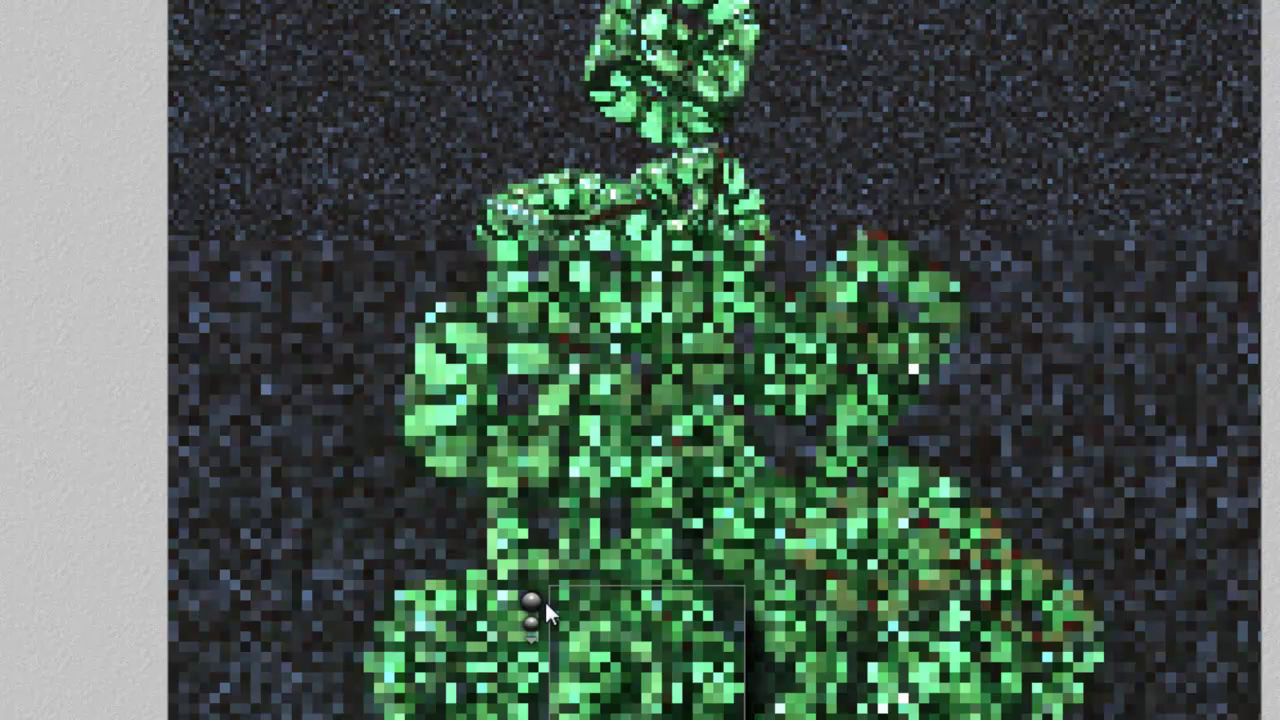
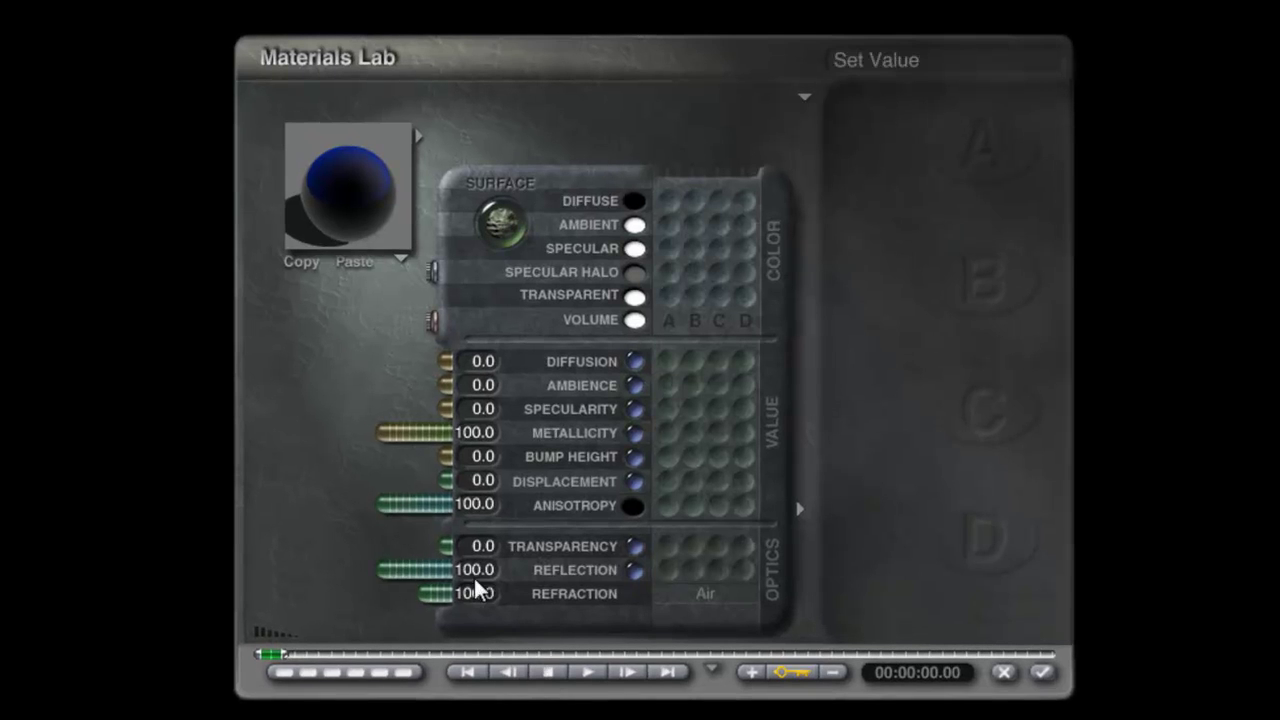
# - Set the ground plane material's Reflection to 50 and its Diffuse color to dark grey, and accept the material and sky settings
pyautogui.write('50')
pyautogui.press('Return')
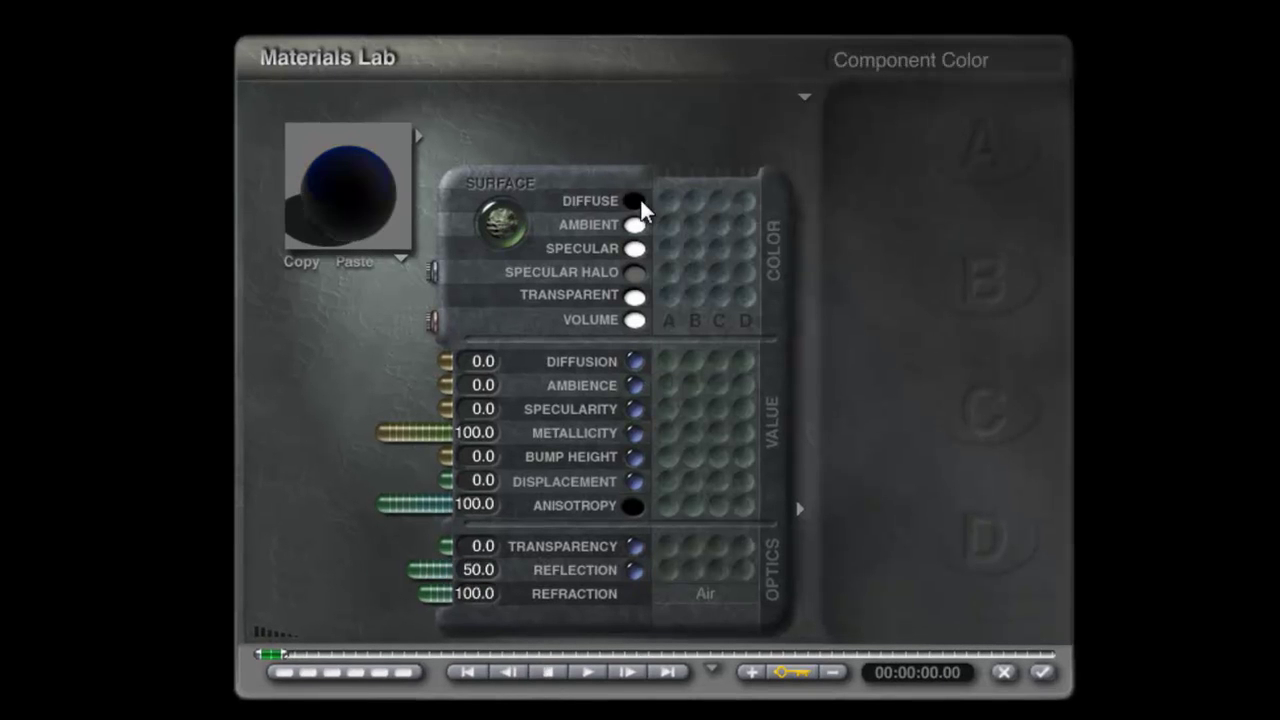
pyautogui.click(634, 200)
pyautogui.moveTo(634, 332); pyautogui.dragTo(632, 304)
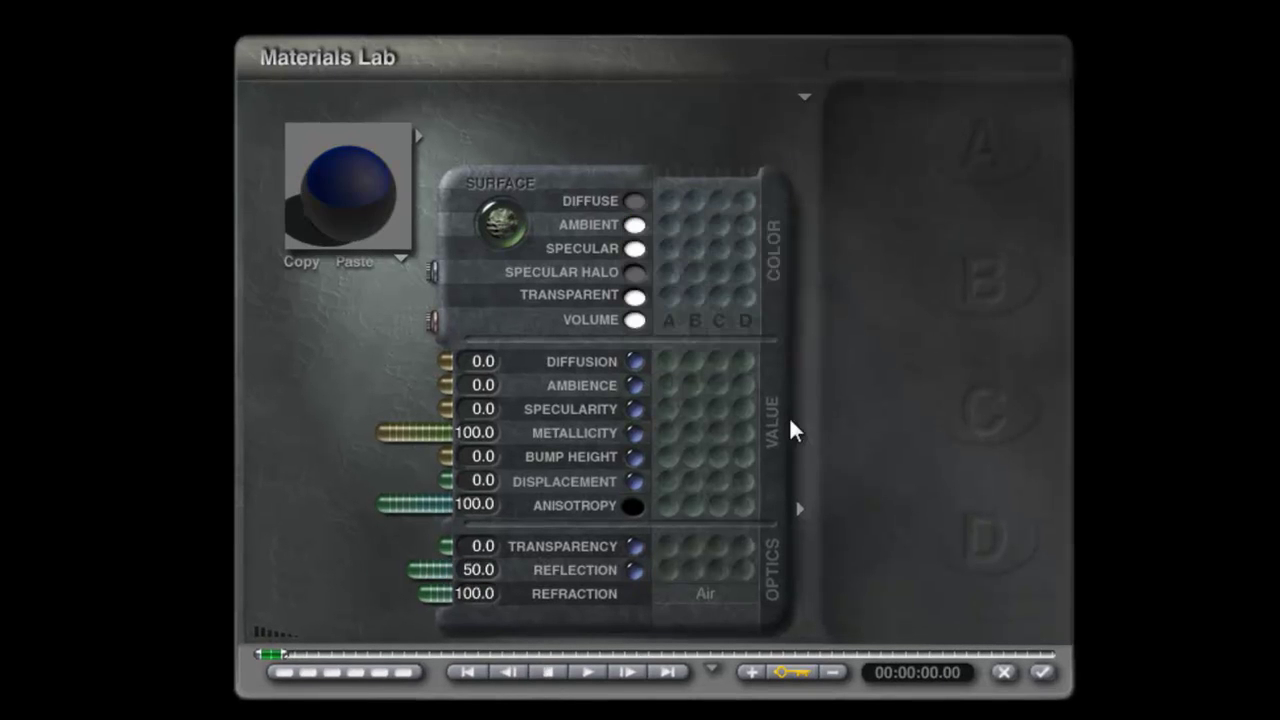
pyautogui.click(1042, 672)
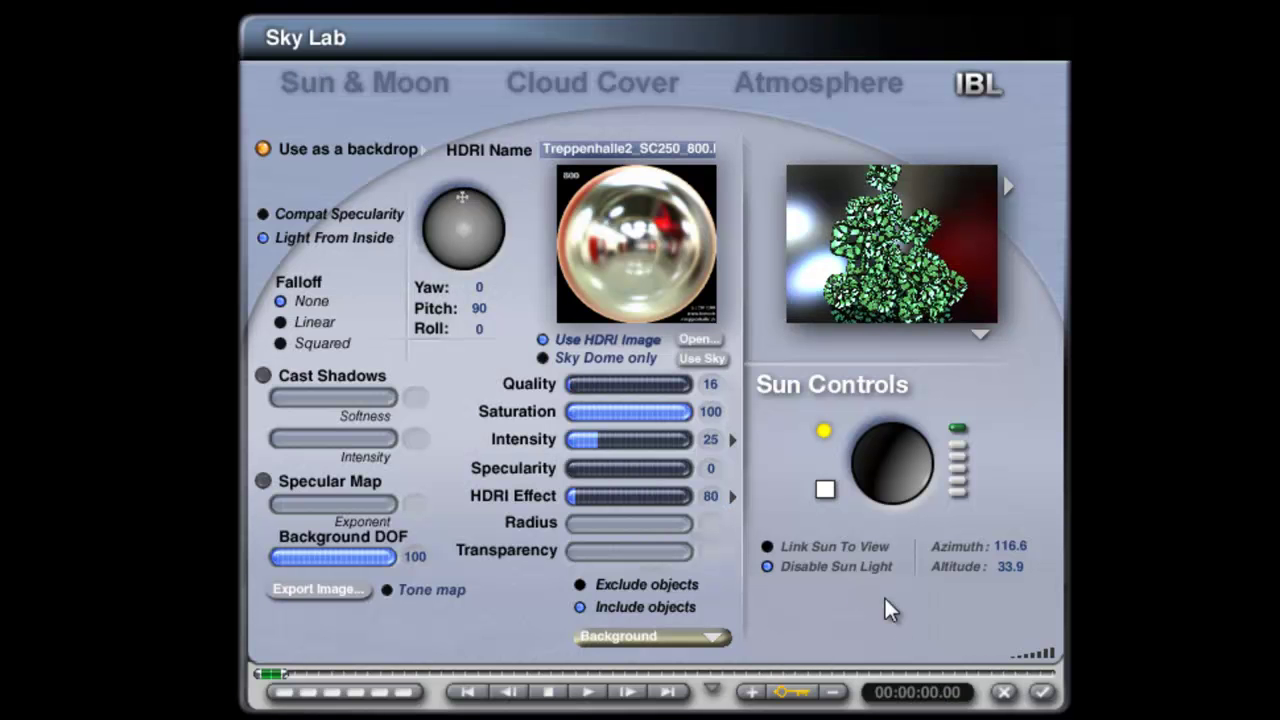
pyautogui.click(1043, 692)
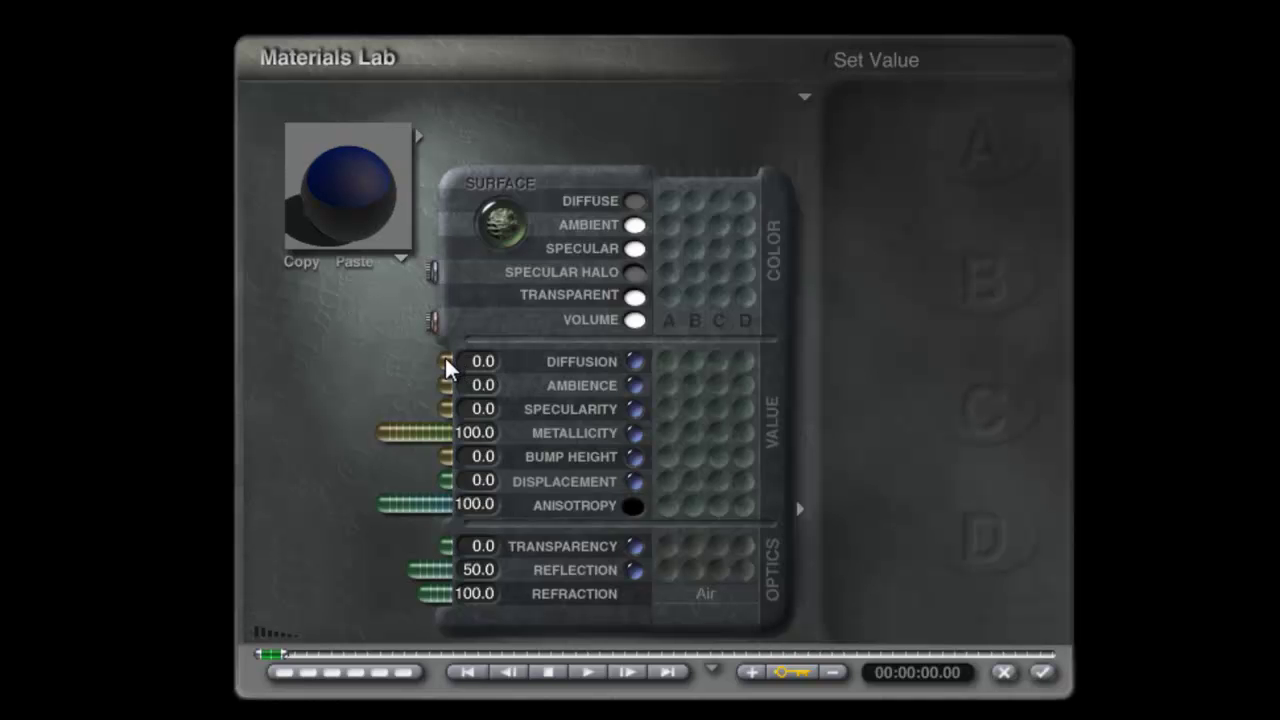
# - Set the ground plane material's Diffusion to 75 and Reflection to 25, accept it and render the scene
pyautogui.moveTo(447, 369); pyautogui.dragTo(408, 243)
pyautogui.click(476, 572)
pyautogui.write('25')
pyautogui.press('Return')
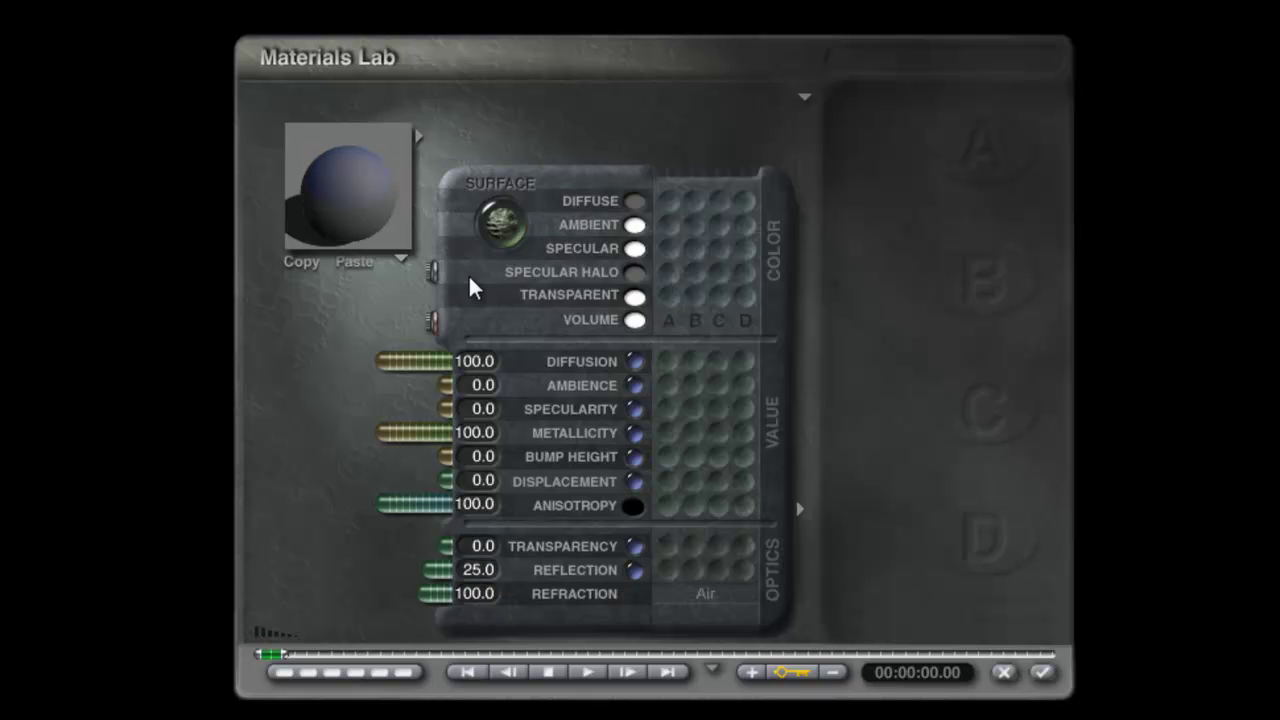
pyautogui.click(470, 365)
pyautogui.write('75')
pyautogui.press('Return')
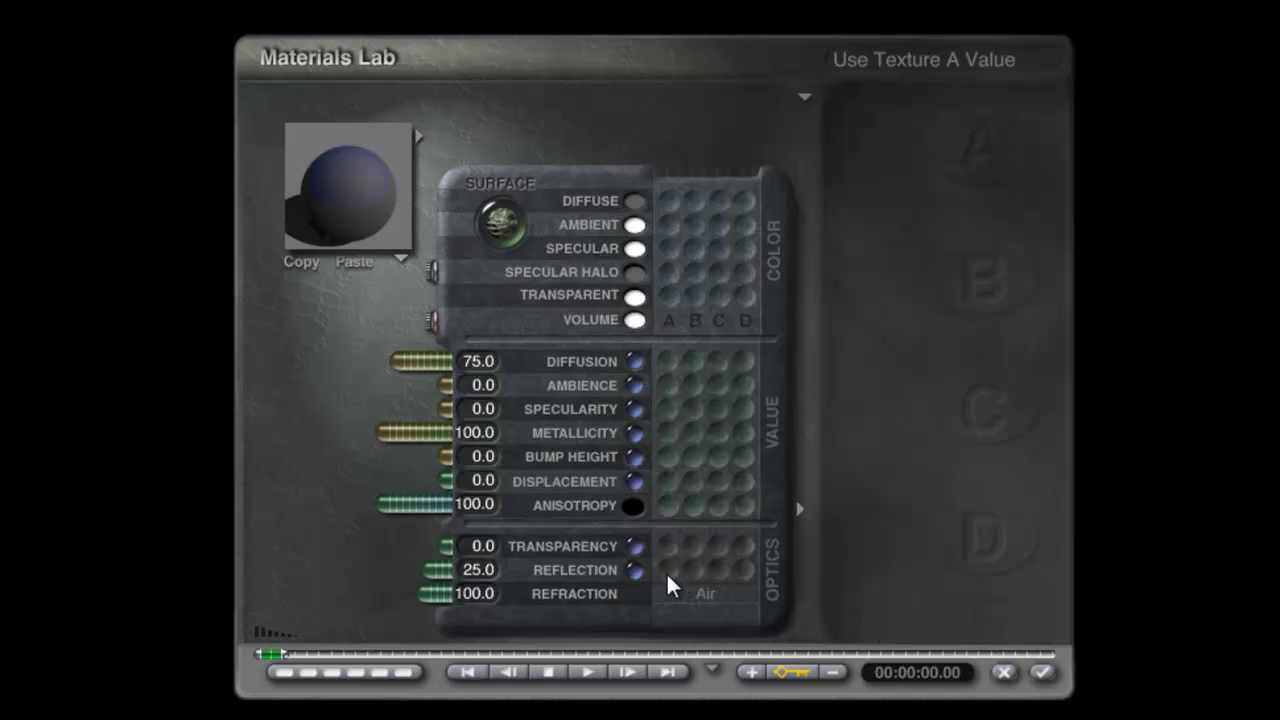
pyautogui.click(1042, 672)
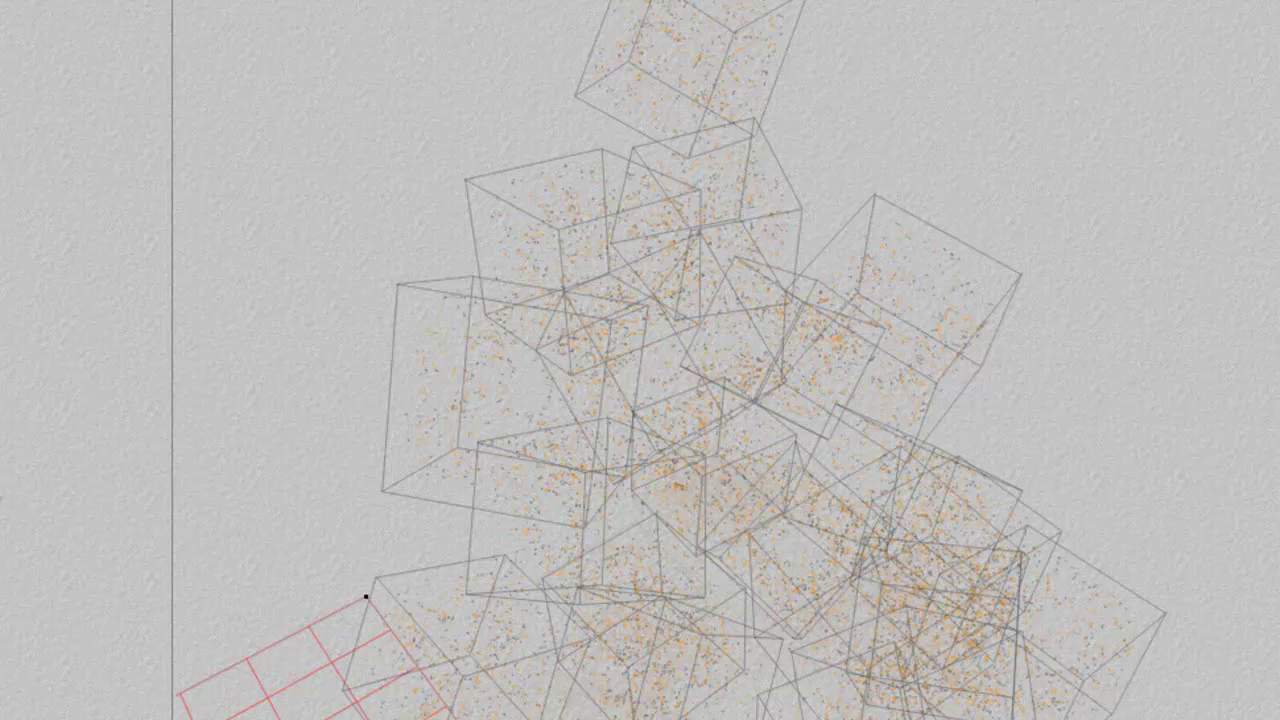
pyautogui.click(0, 490)
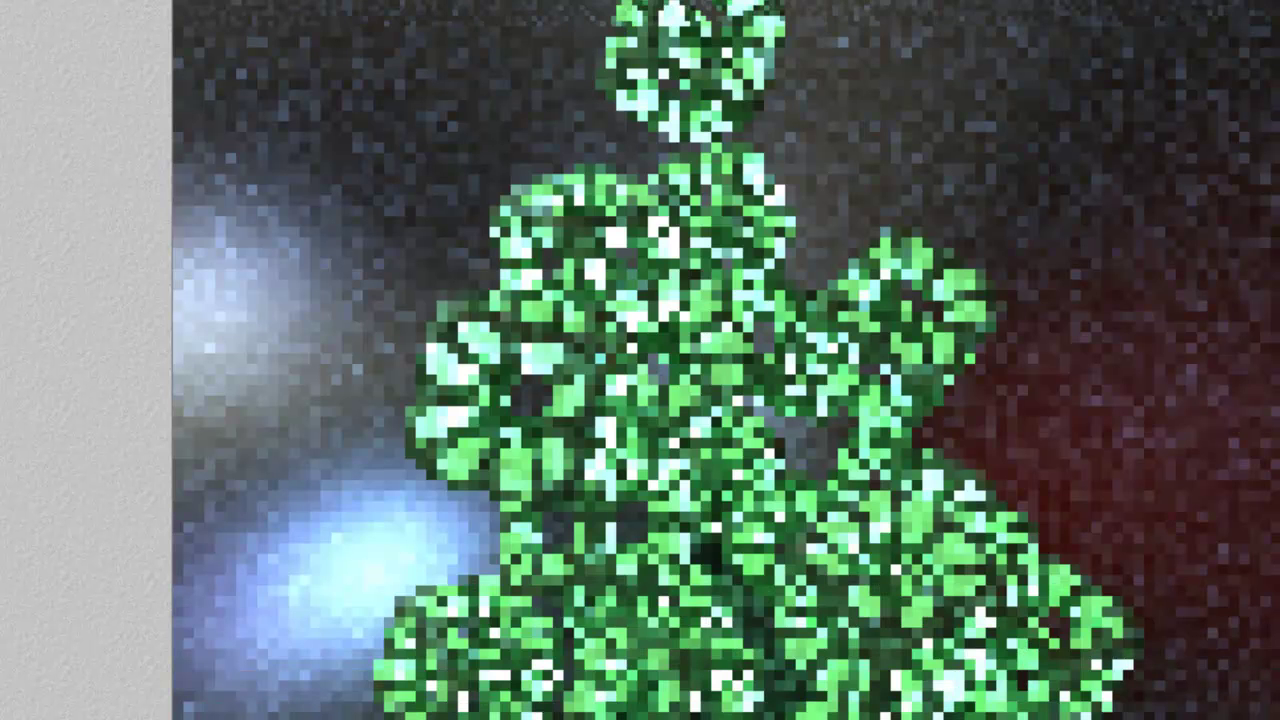
# - Try driving the ground material's Reflection with Texture A, and switch that texture's Alpha Scaling off and on again
pyautogui.click(829, 409)
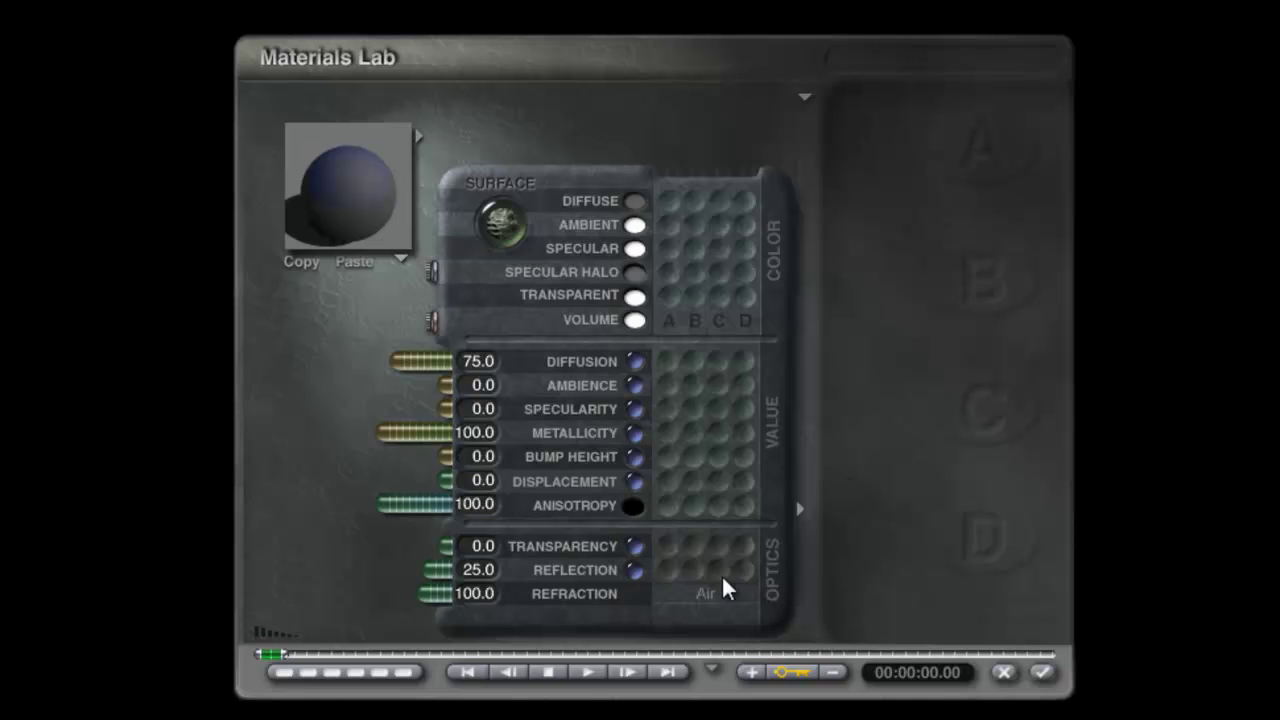
pyautogui.click(668, 570)
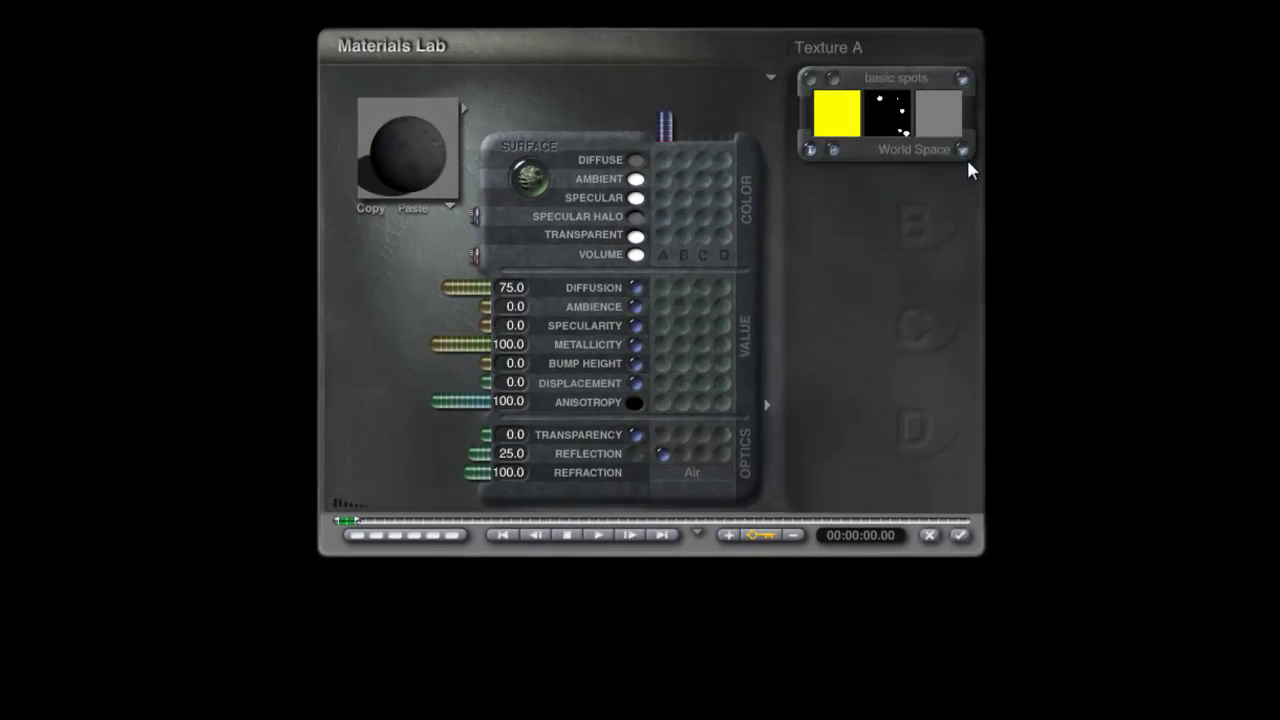
pyautogui.click(964, 152)
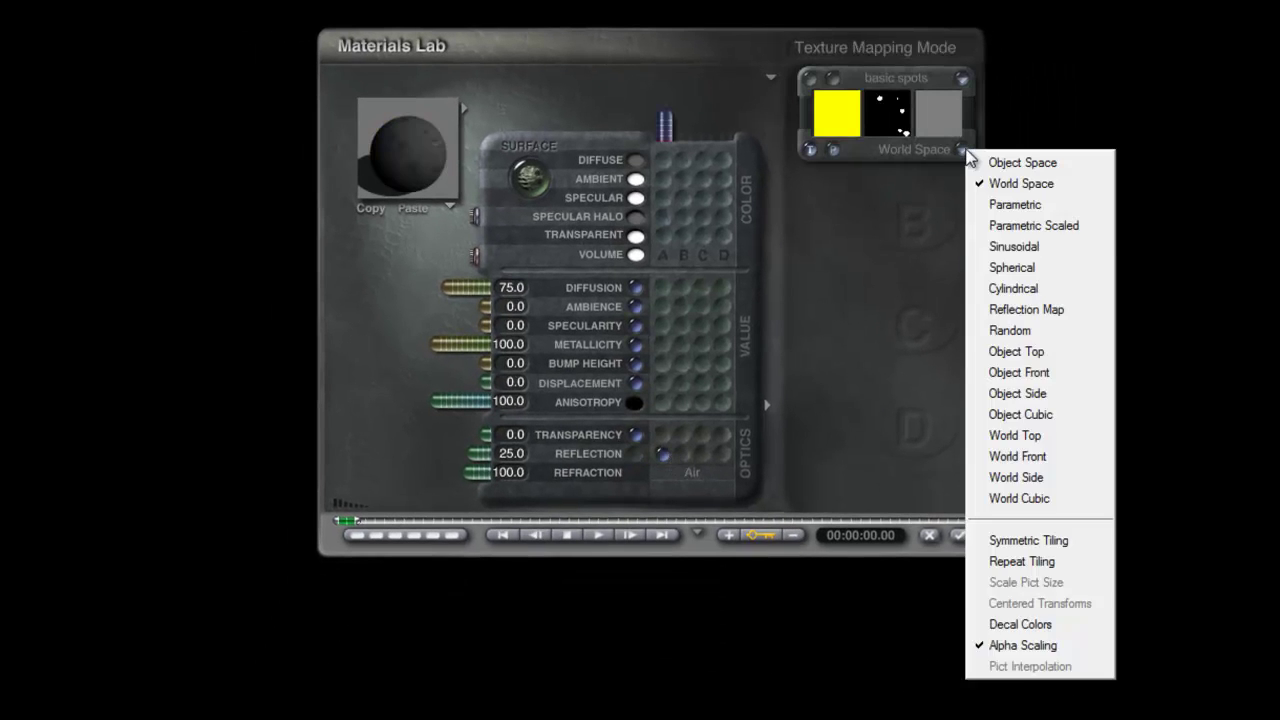
pyautogui.click(1023, 646)
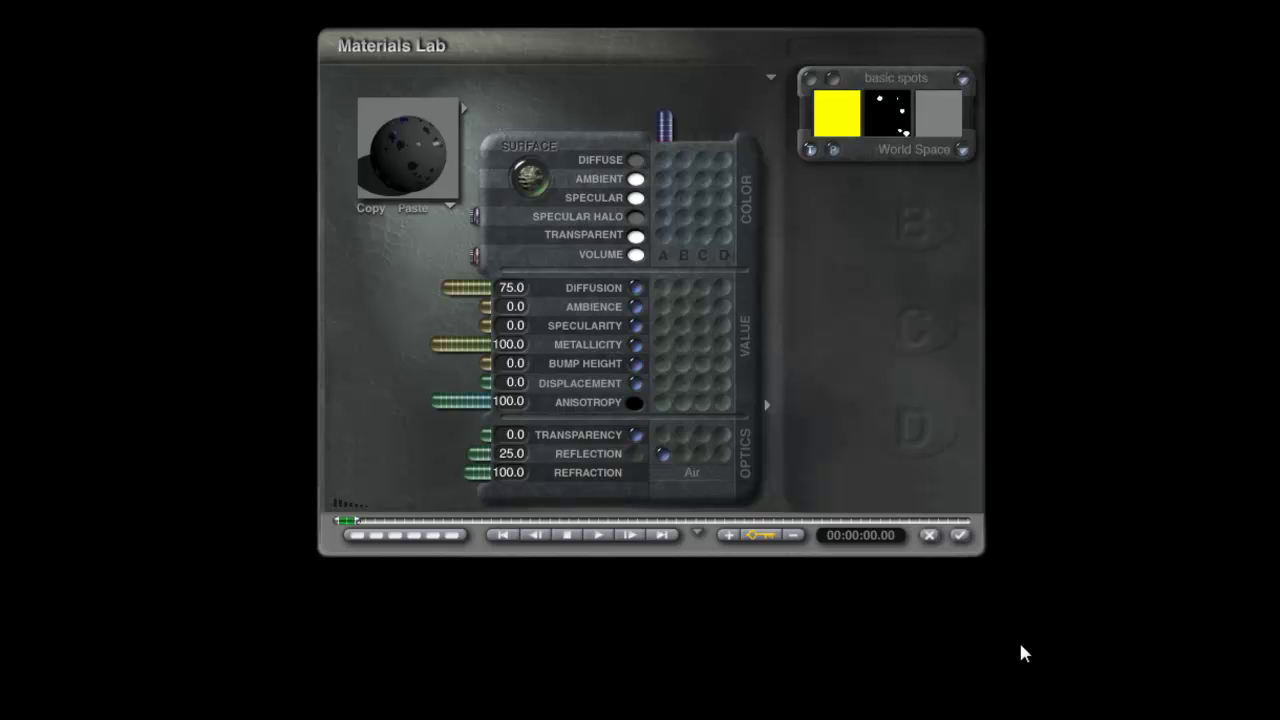
pyautogui.click(957, 150)
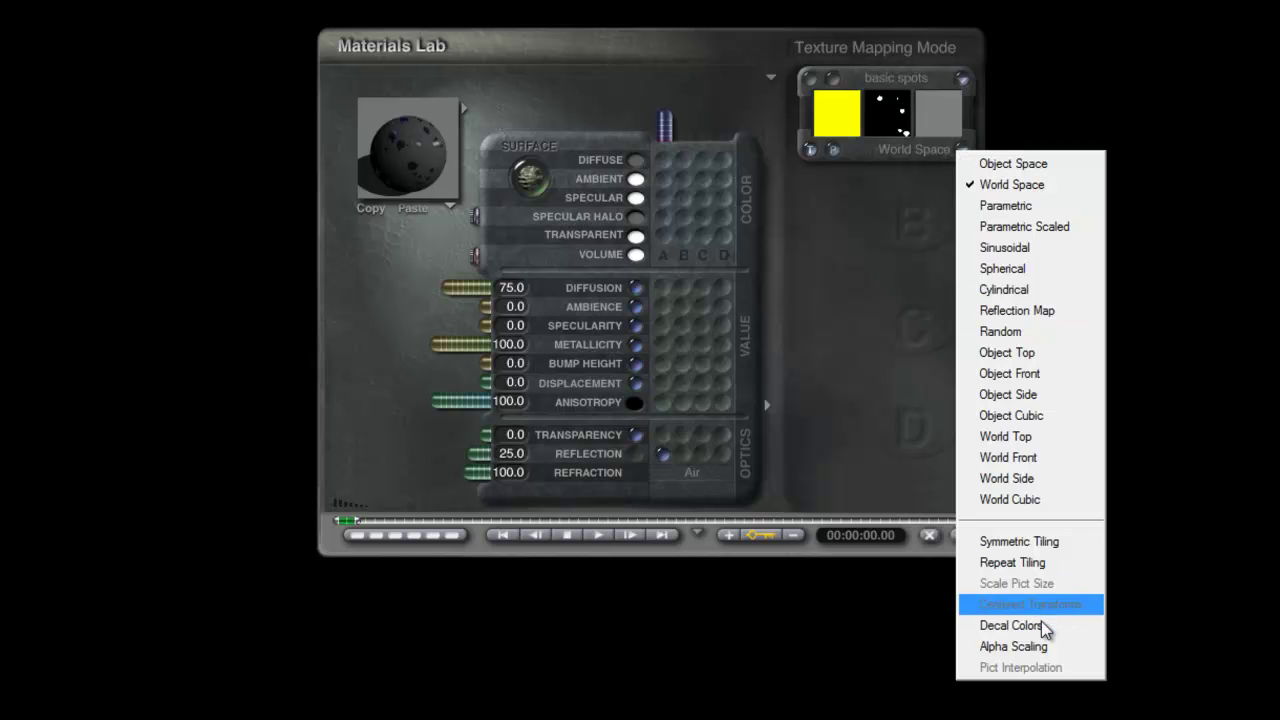
pyautogui.click(1043, 646)
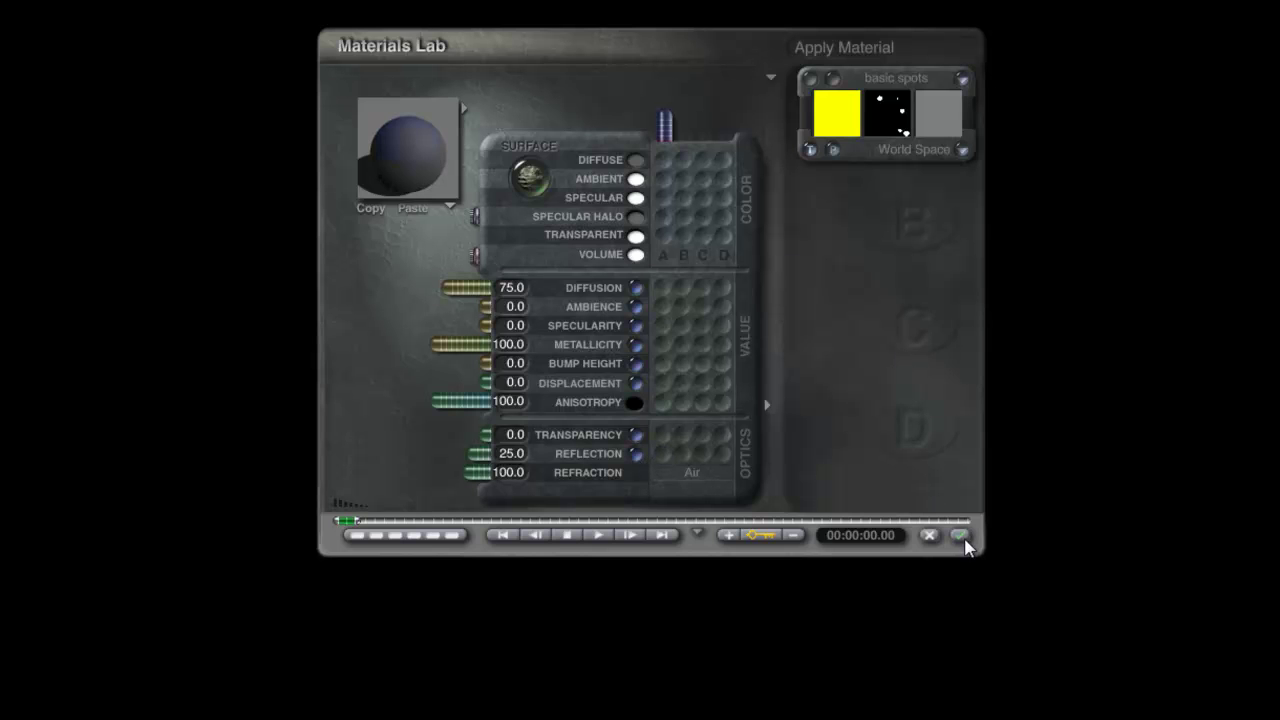
# - Accept the ground plane material and re-render a marked area over the cube and ground at the pile's lower left
pyautogui.click(959, 535)
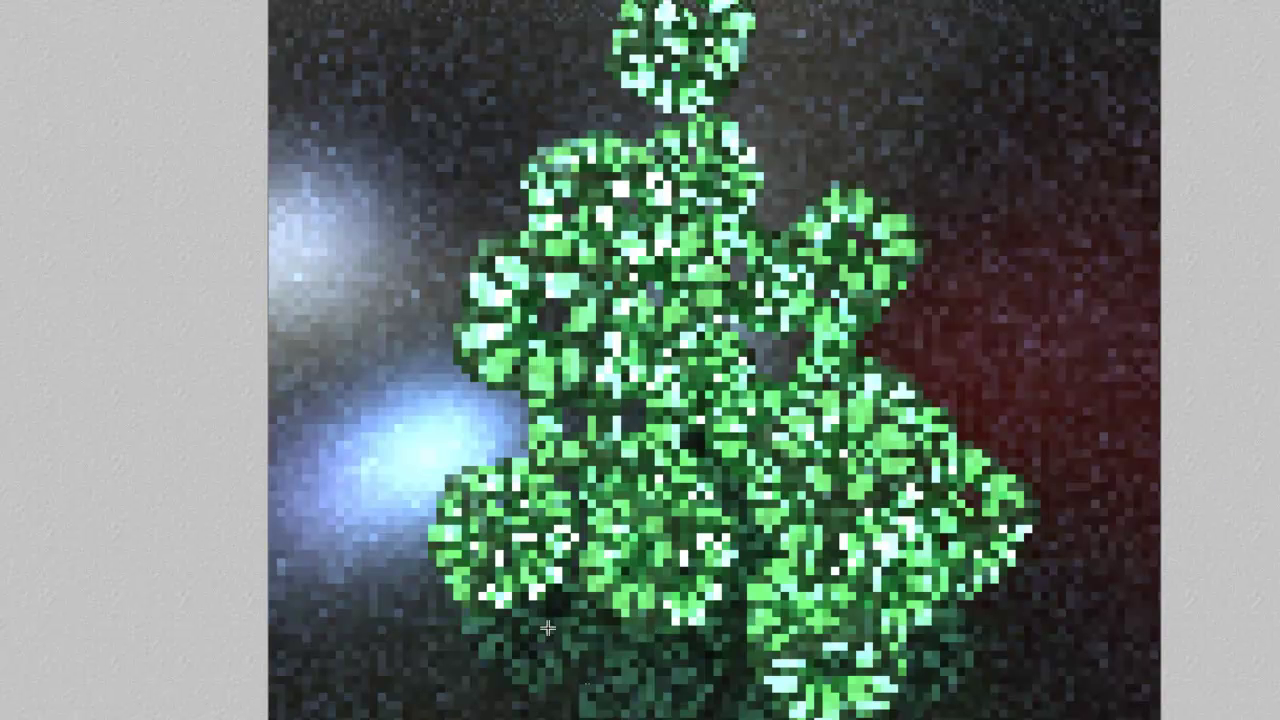
pyautogui.moveTo(590, 684); pyautogui.dragTo(368, 434)
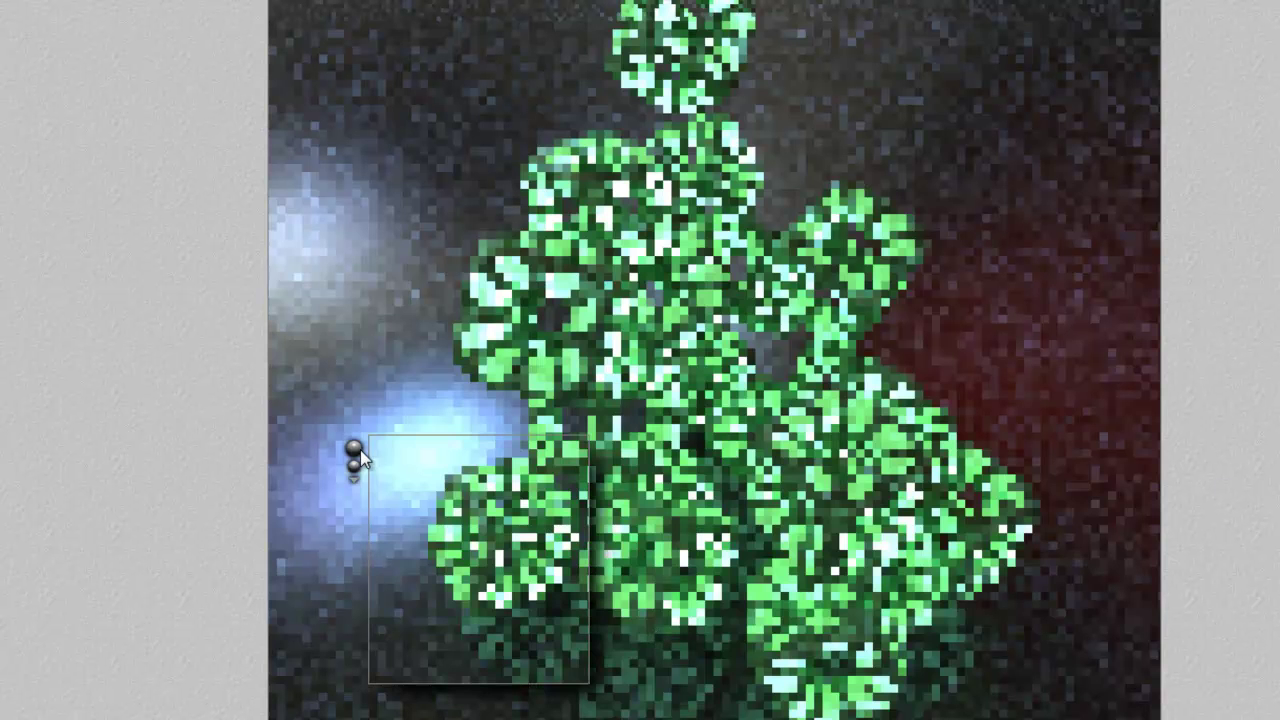
pyautogui.click(357, 449)
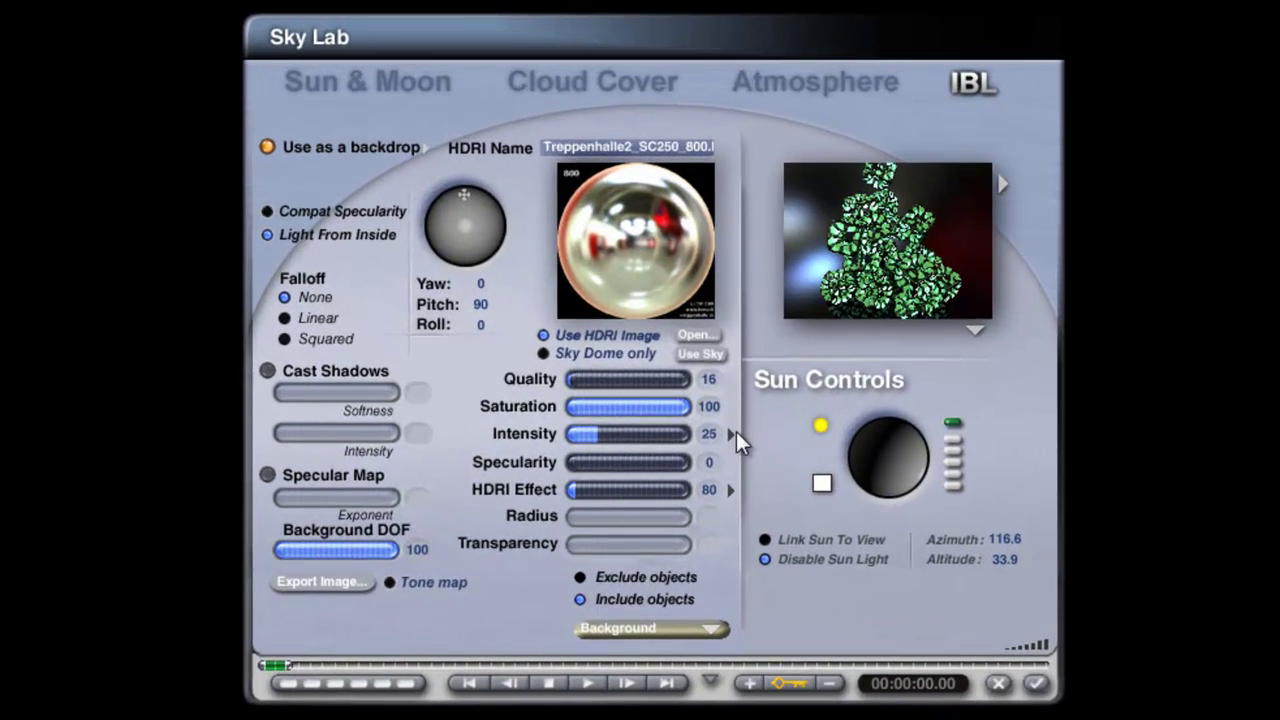
# - Try raising the image-based lighting's Specularity to 1000, and set it back to 0
pyautogui.click(727, 406)
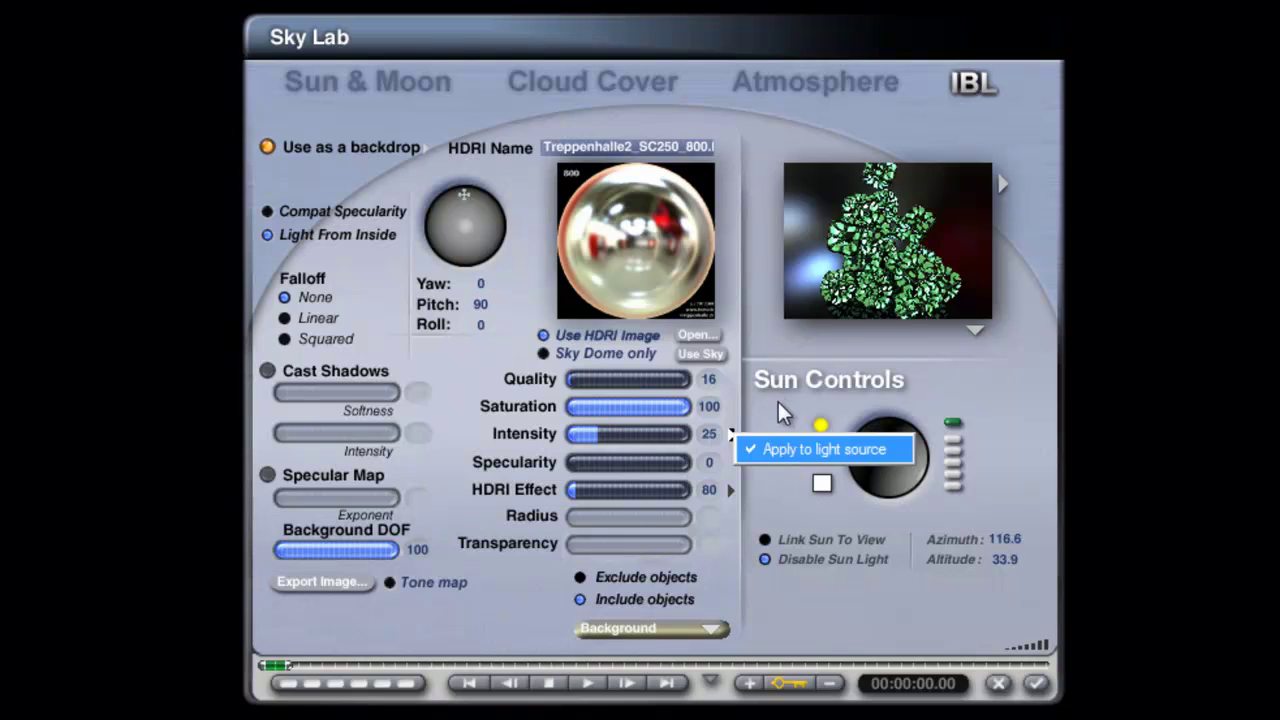
pyautogui.click(642, 464)
pyautogui.moveTo(642, 464); pyautogui.dragTo(653, 464)
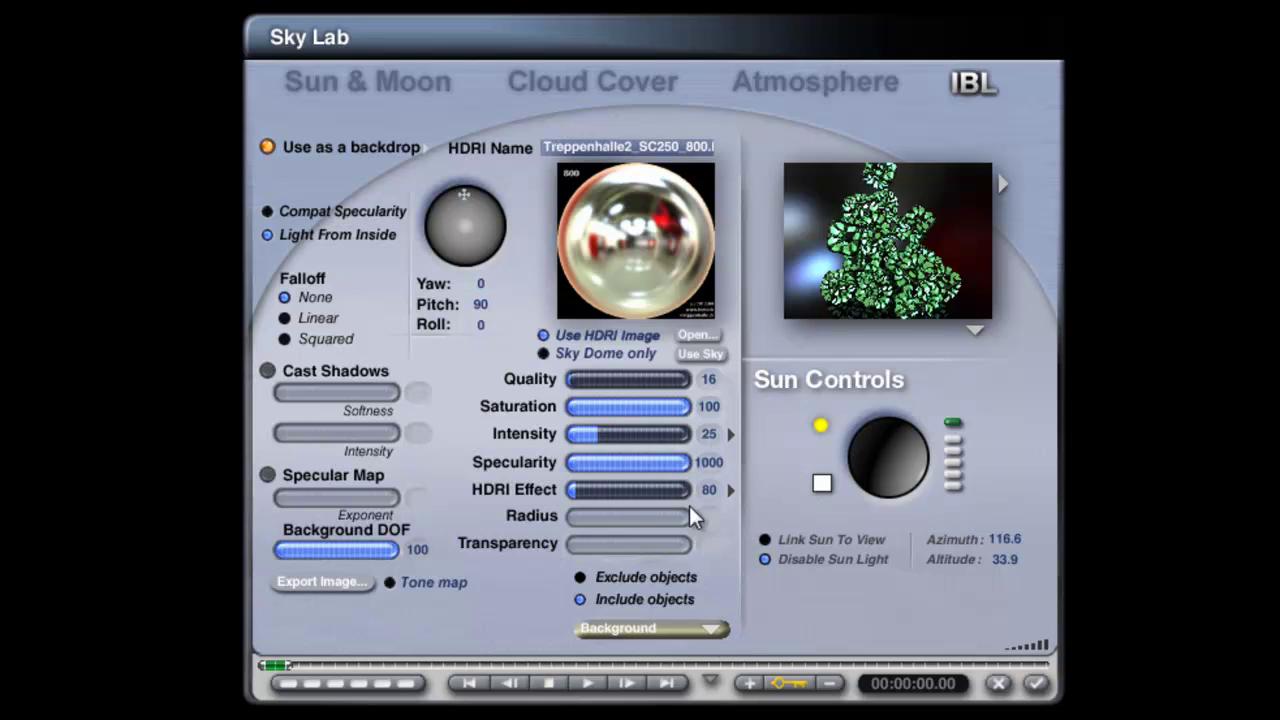
pyautogui.moveTo(672, 461); pyautogui.dragTo(656, 462)
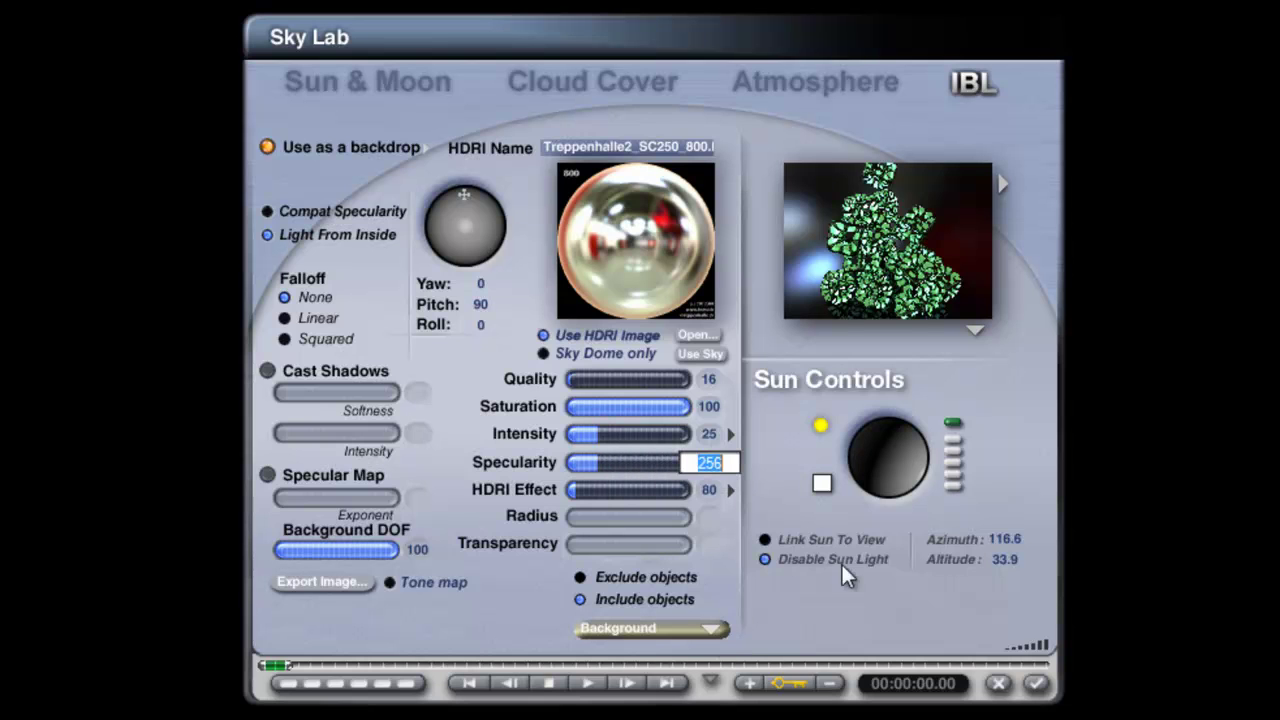
pyautogui.write('0')
pyautogui.press('Return')
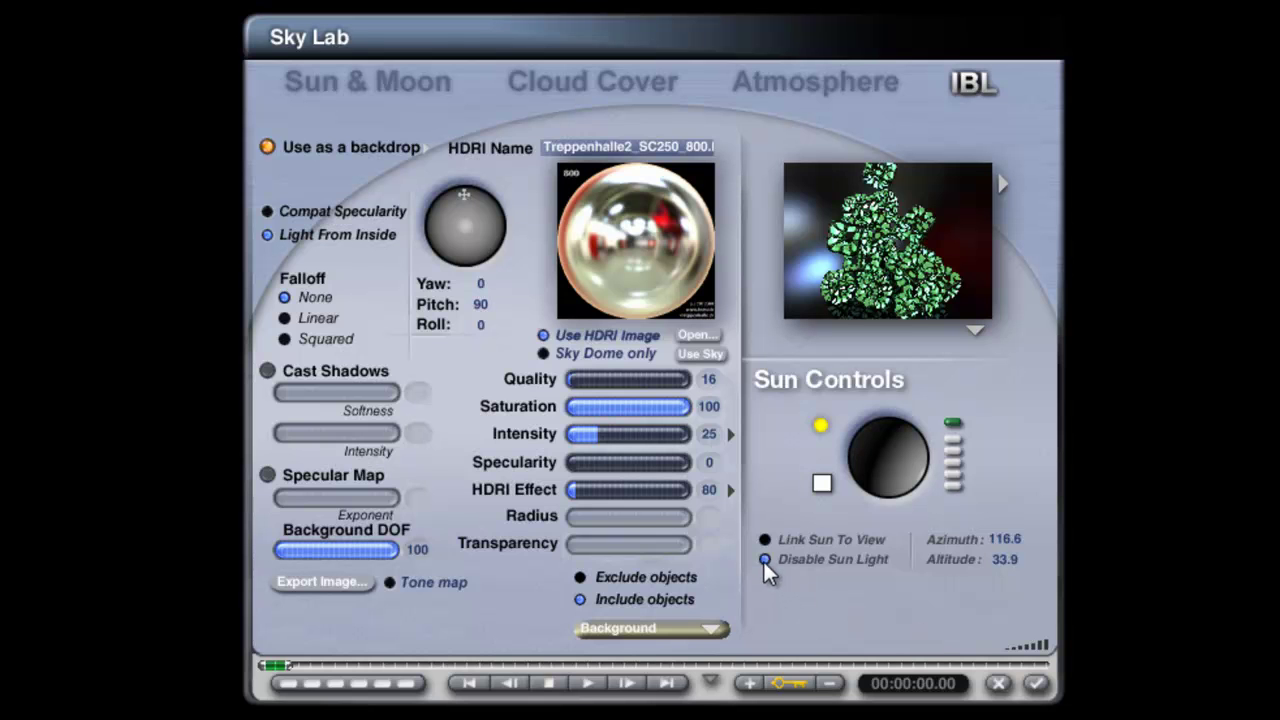
# - Set the sun's diffuse intensity to 0, enable its light at azimuth 176.4 and altitude 78.4, and accept the sky settings
pyautogui.click(394, 83)
pyautogui.click(721, 612)
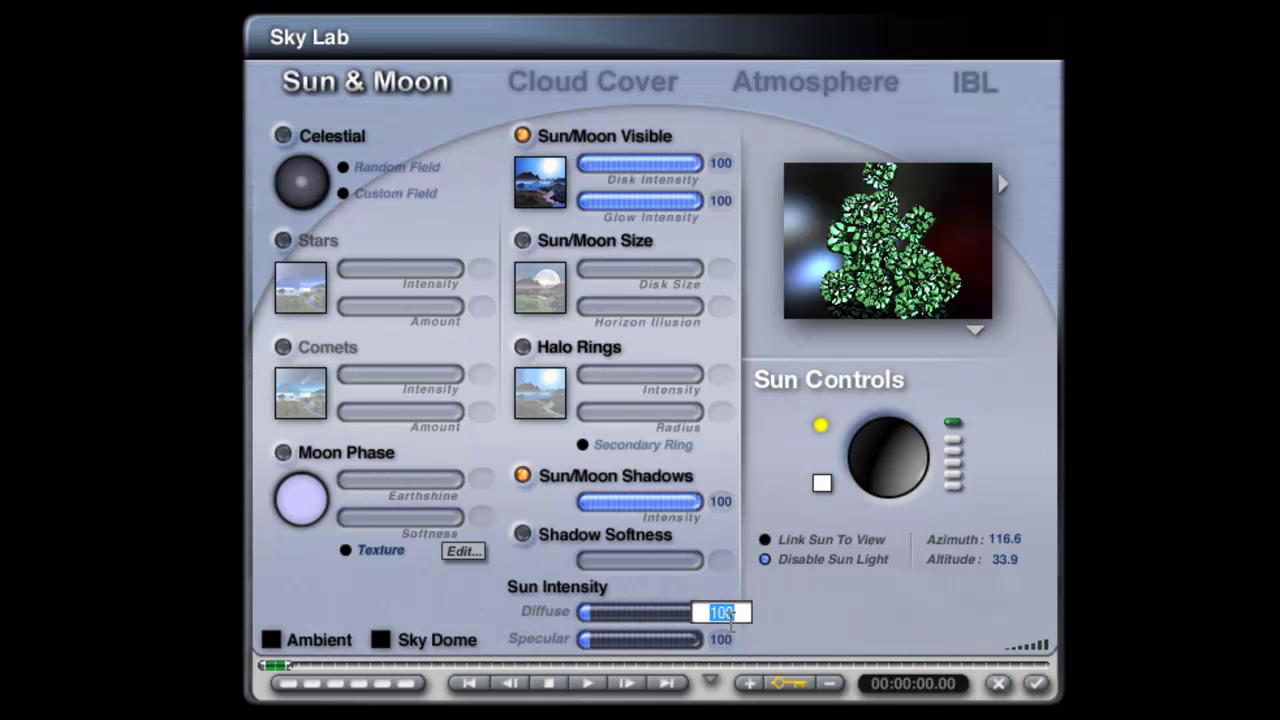
pyautogui.write('0')
pyautogui.press('Return')
pyautogui.moveTo(918, 492)
pyautogui.mouseDown()
pyautogui.moveTo(908, 470)
pyautogui.moveTo(881, 463)
pyautogui.mouseUp()
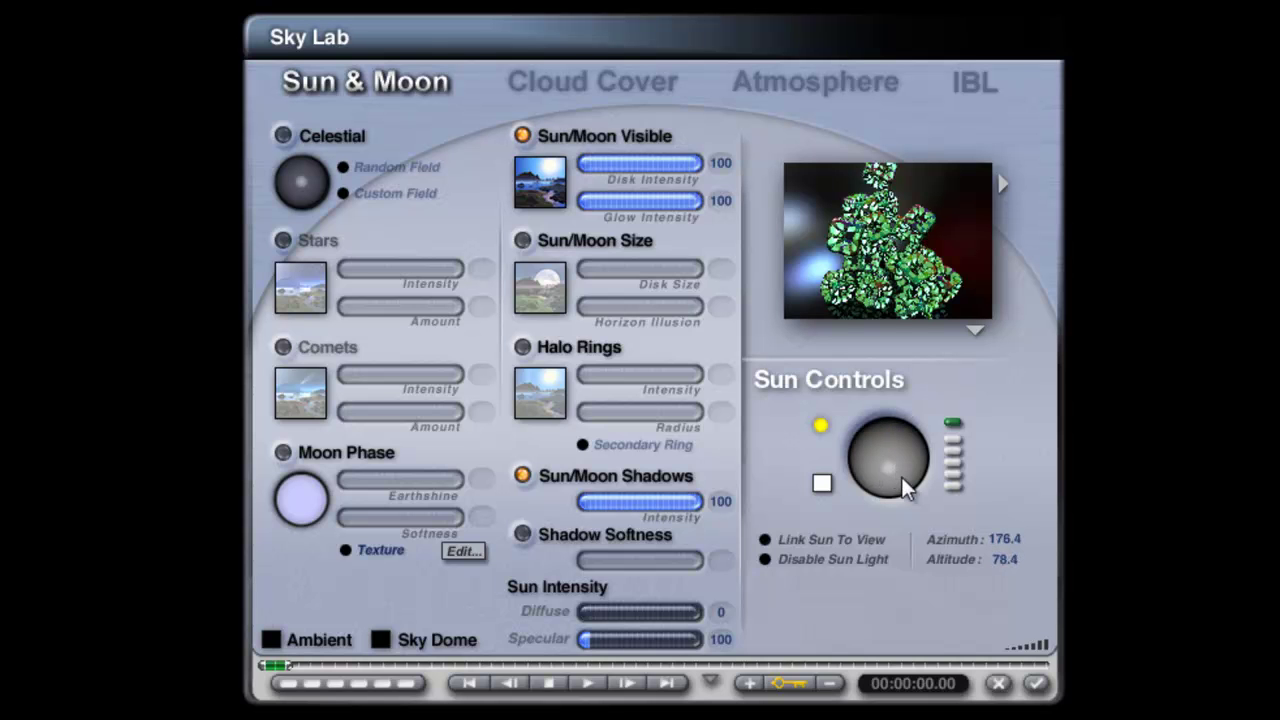
pyautogui.click(1046, 689)
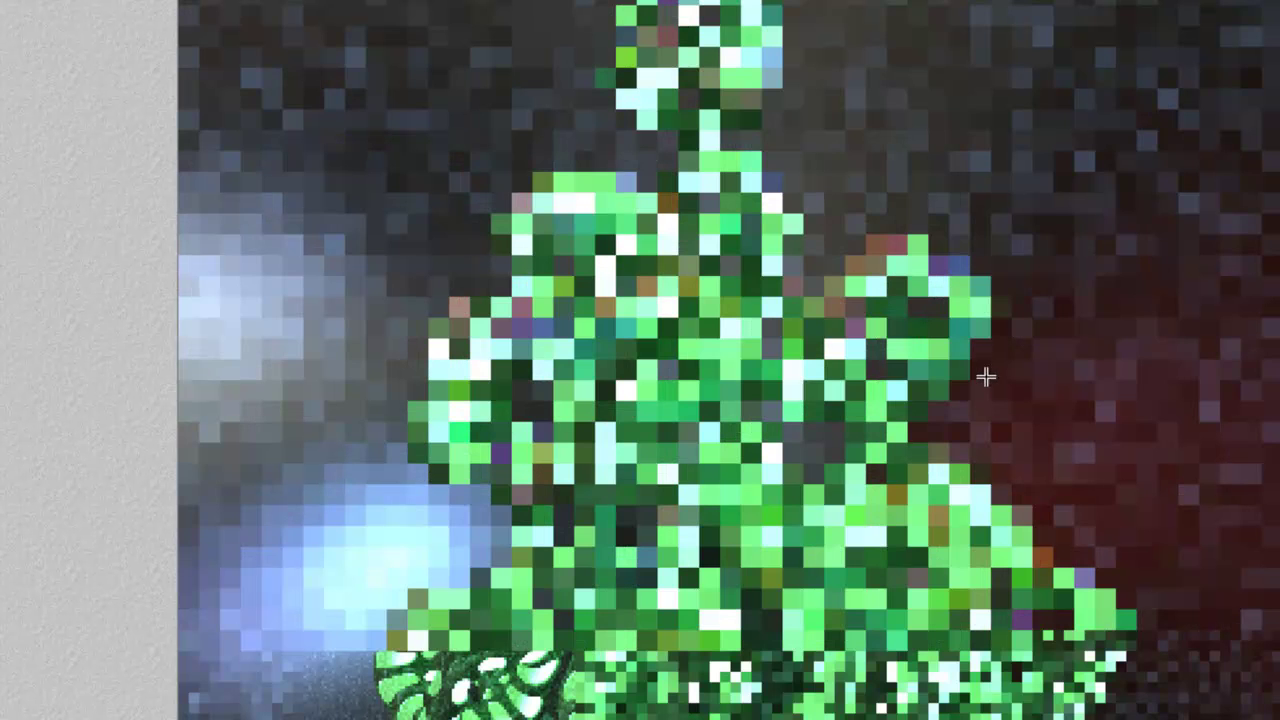
# - Render marked test areas over the cubes on the pile's right and lower right, and restart the full scene render
pyautogui.moveTo(986, 376); pyautogui.dragTo(800, 214)
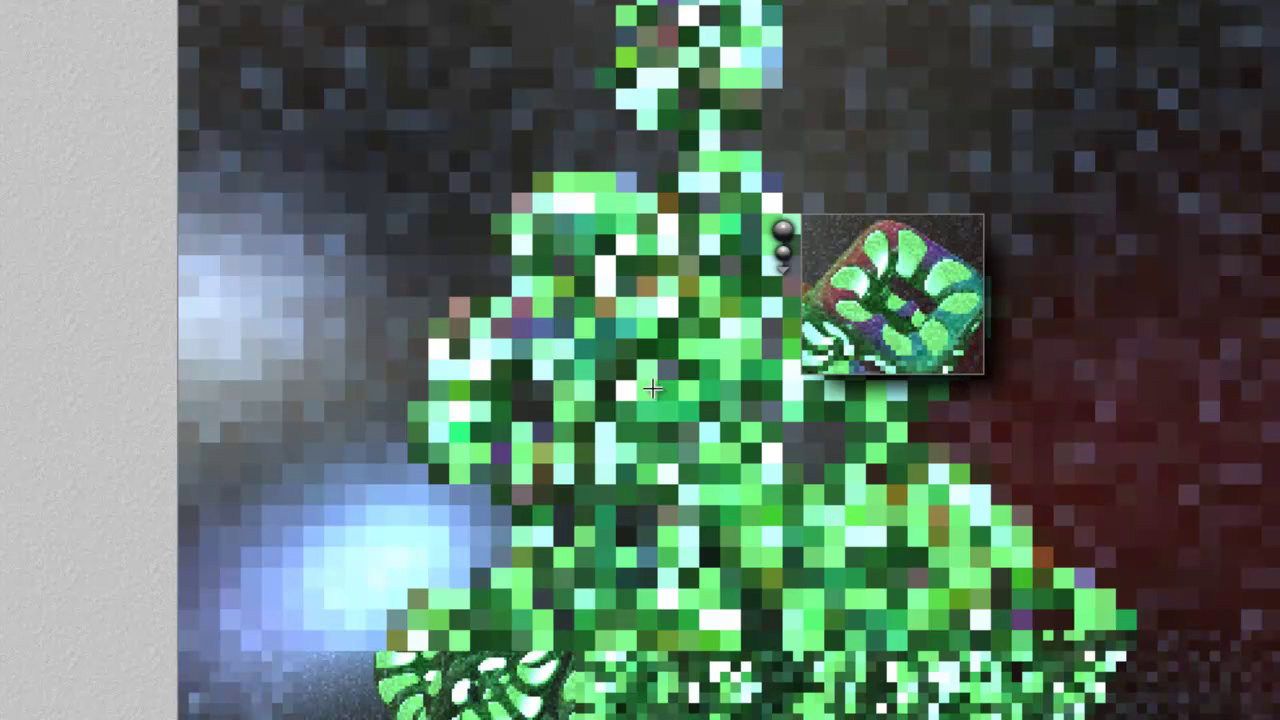
pyautogui.moveTo(1124, 718); pyautogui.dragTo(884, 480)
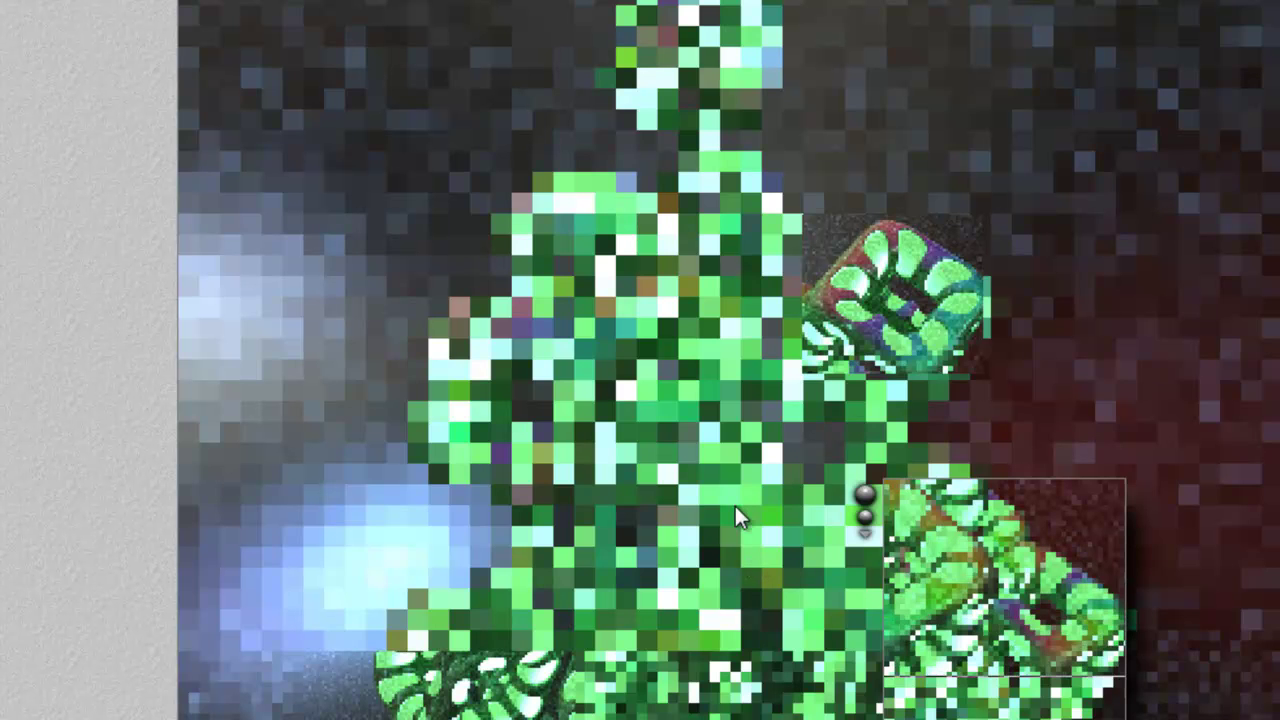
pyautogui.hotkey('alt', 'r')
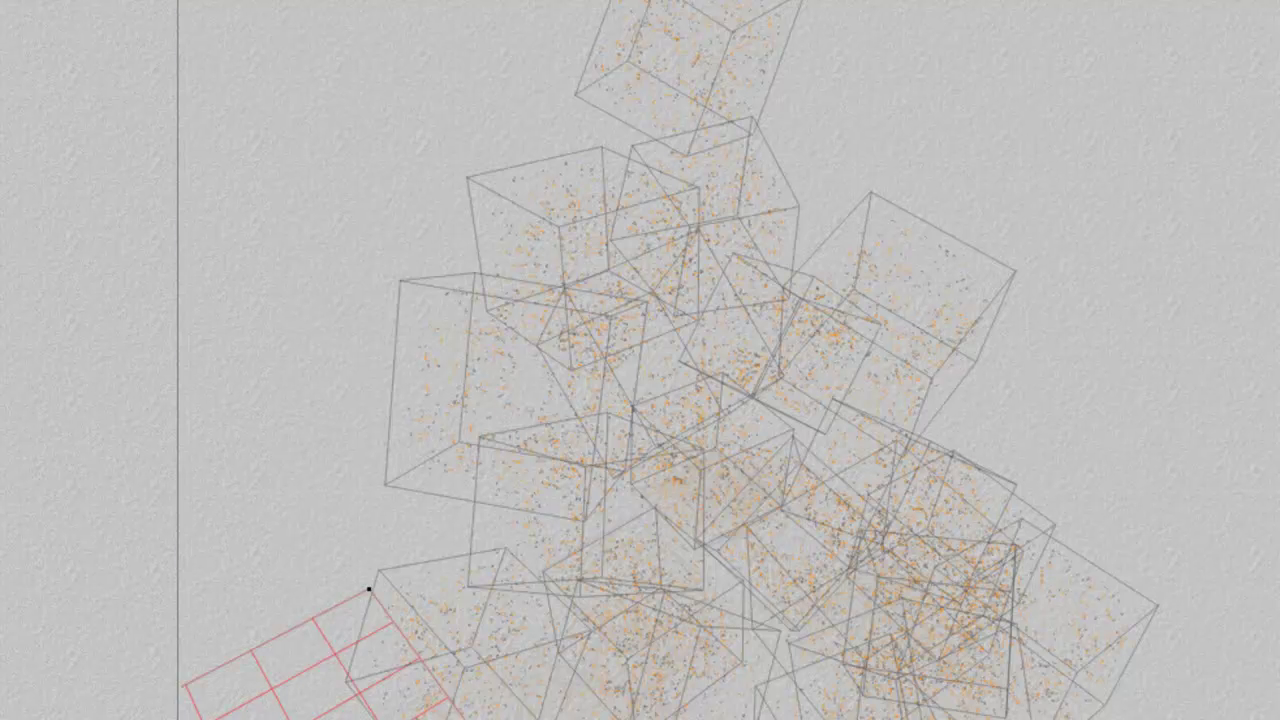
pyautogui.hotkey('ctrl', 'r')
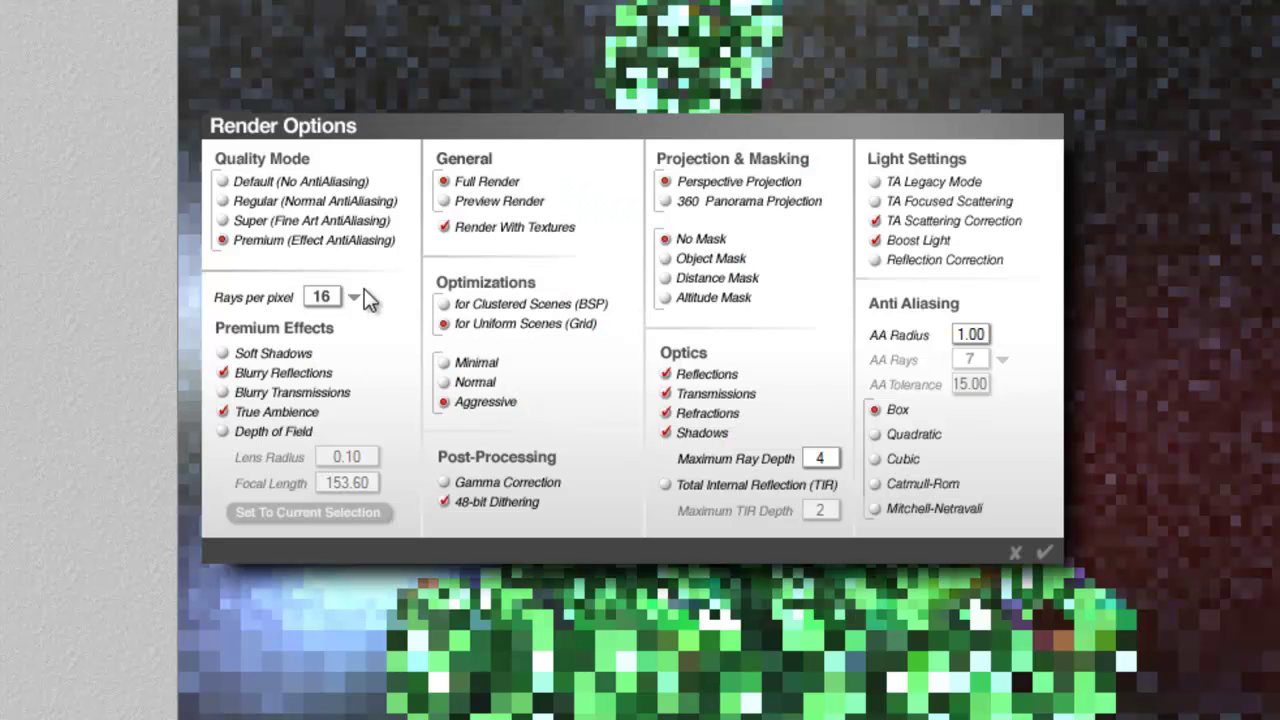
# - Set the premium render quality to 256 rays per pixel, accept the render options and render the scene
pyautogui.click(354, 297)
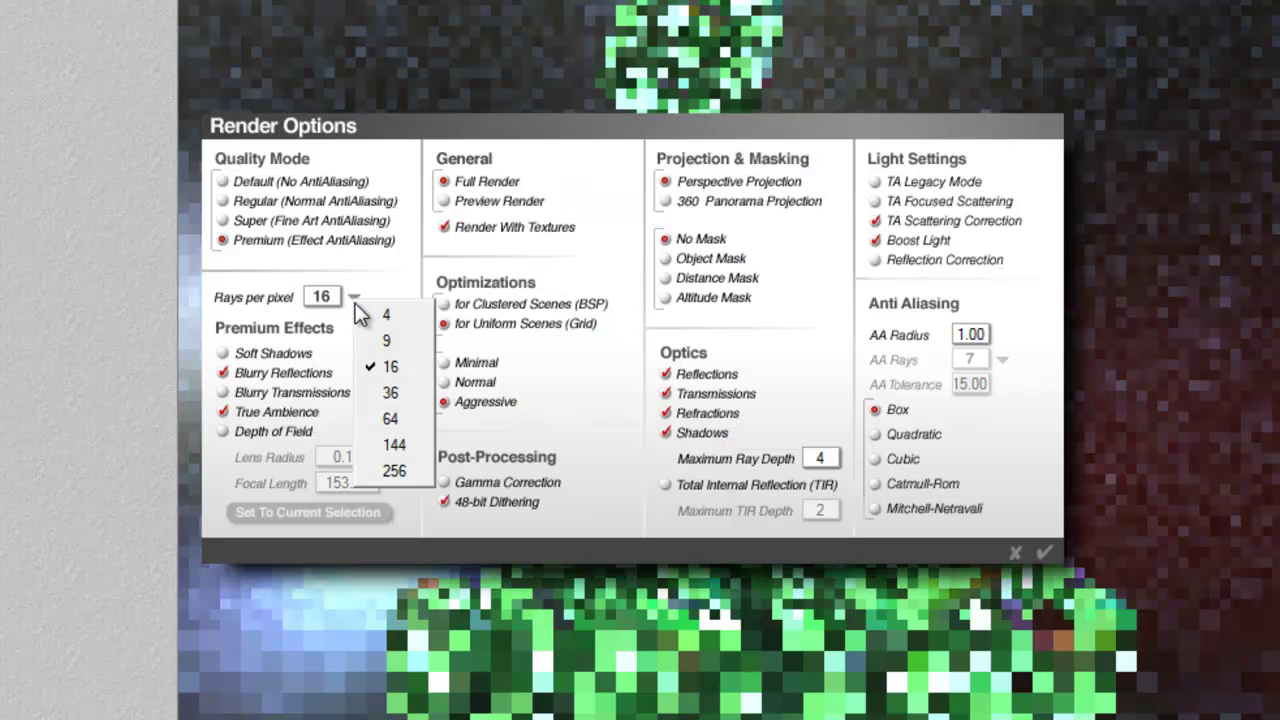
pyautogui.click(378, 469)
pyautogui.click(1043, 552)
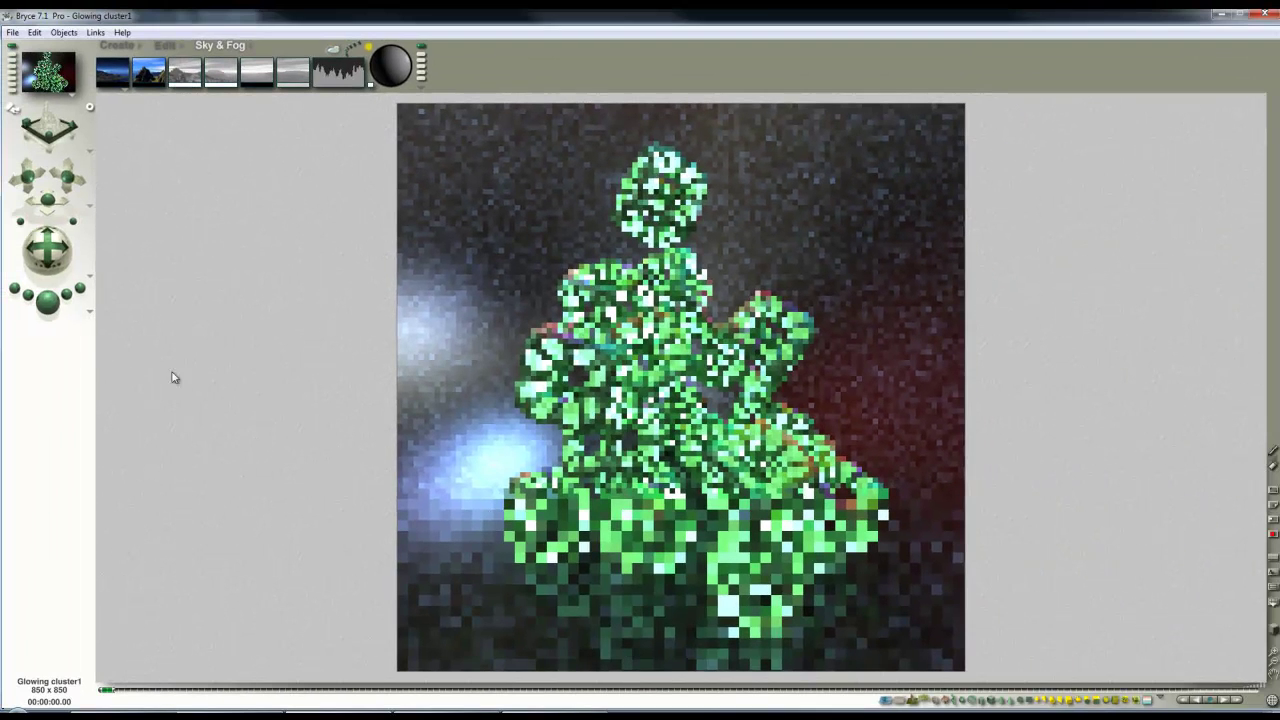
pyautogui.click(50, 308)
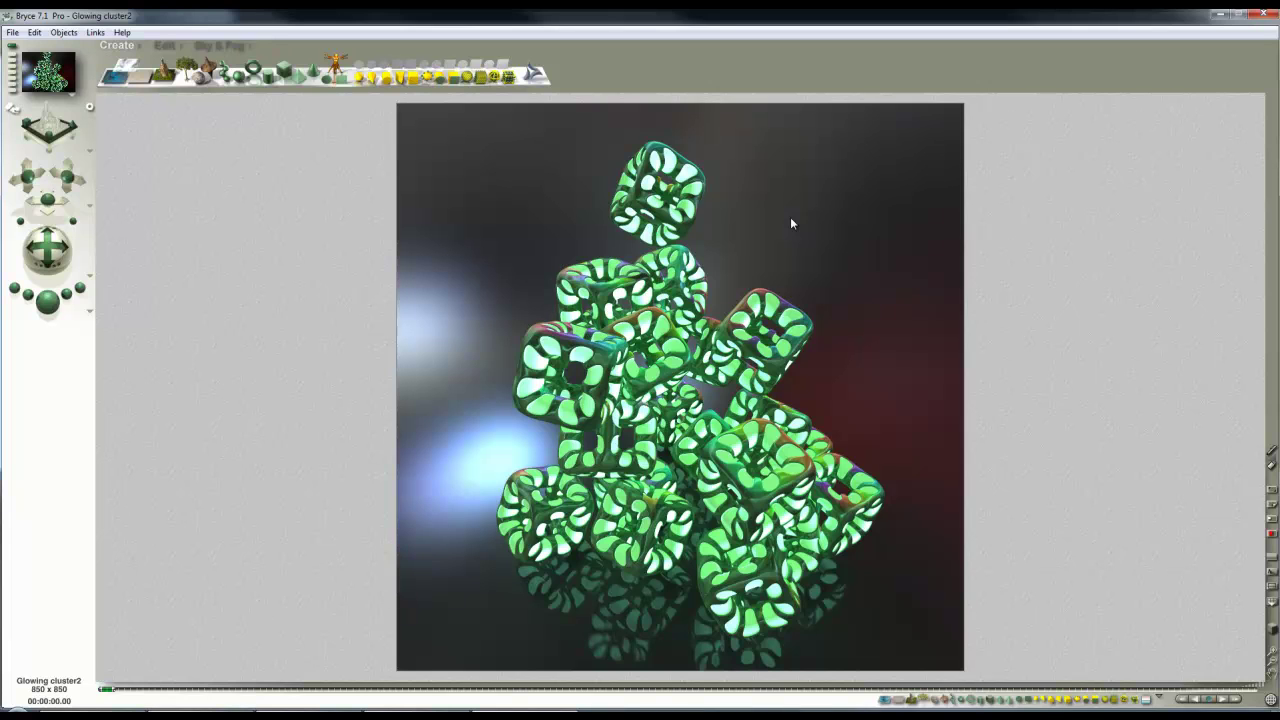
# - Select the Background object inside a cube at the pile's upper middle, and switch the selection to the one in the upper-left cube
pyautogui.click(658, 373)
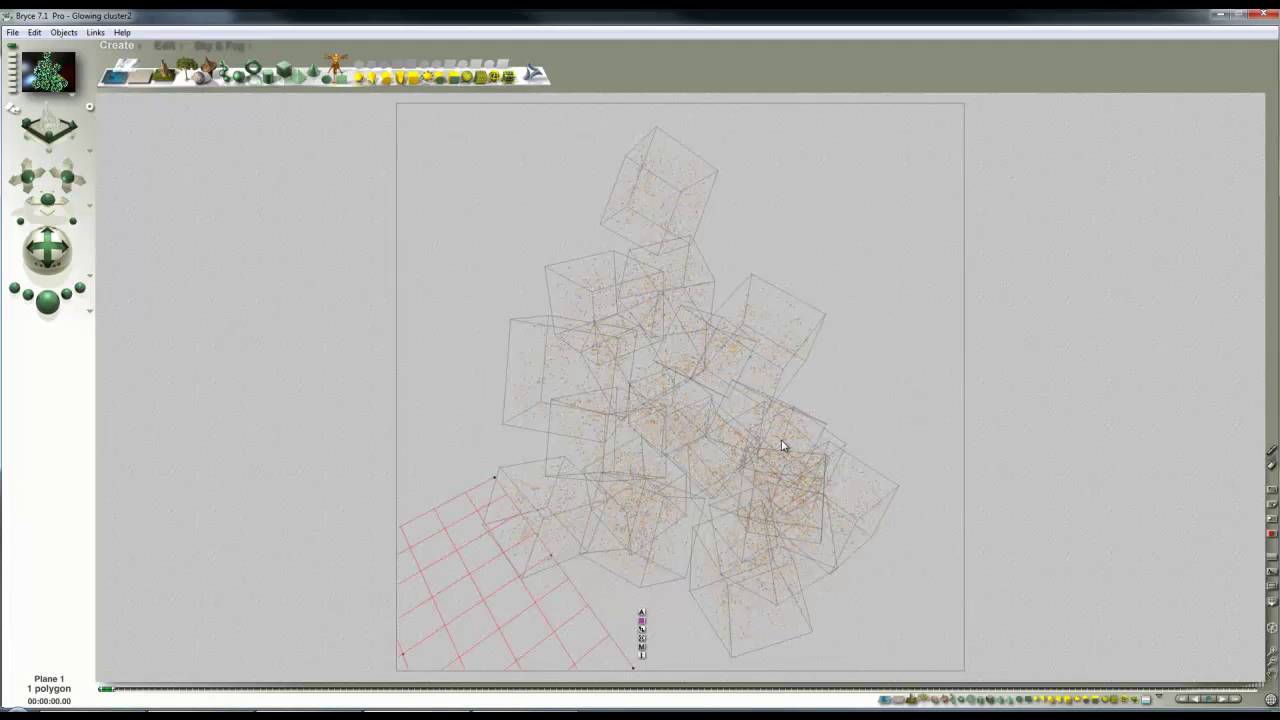
pyautogui.keyDown('ctrl'); pyautogui.click(724, 378); pyautogui.keyUp('ctrl')
pyautogui.click(732, 410)
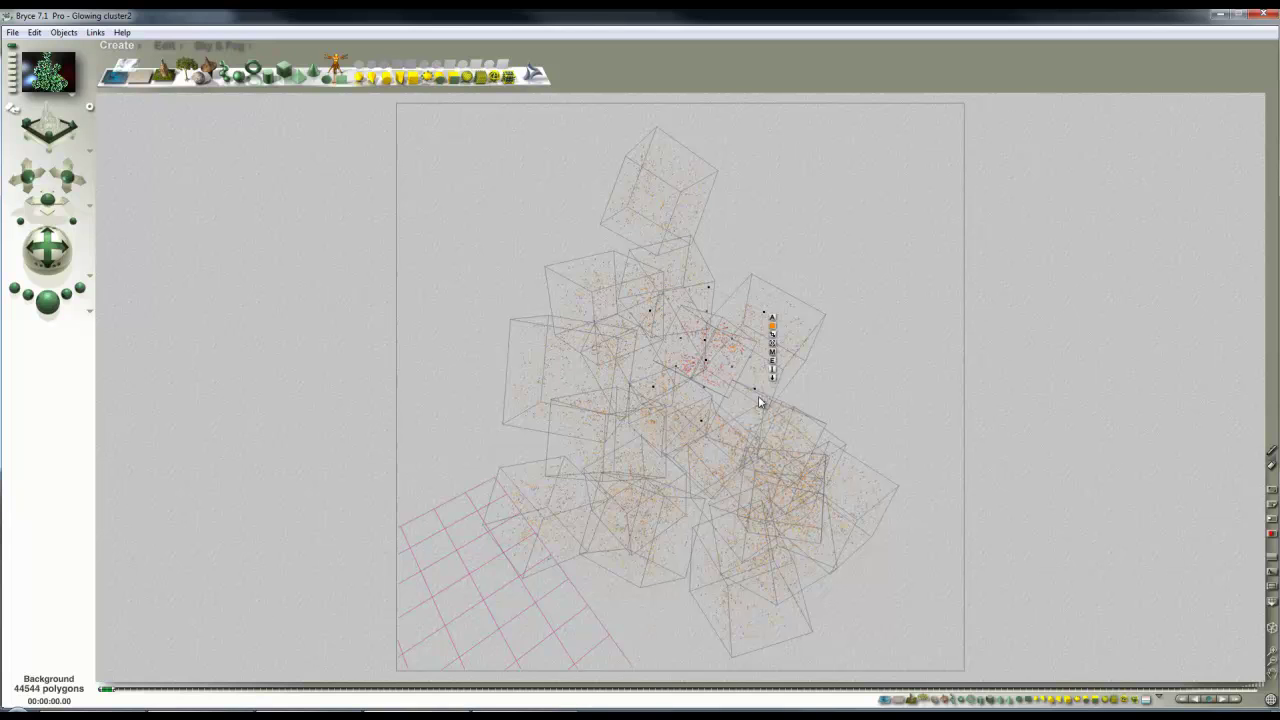
pyautogui.keyDown('ctrl'); pyautogui.click(604, 306); pyautogui.keyUp('ctrl')
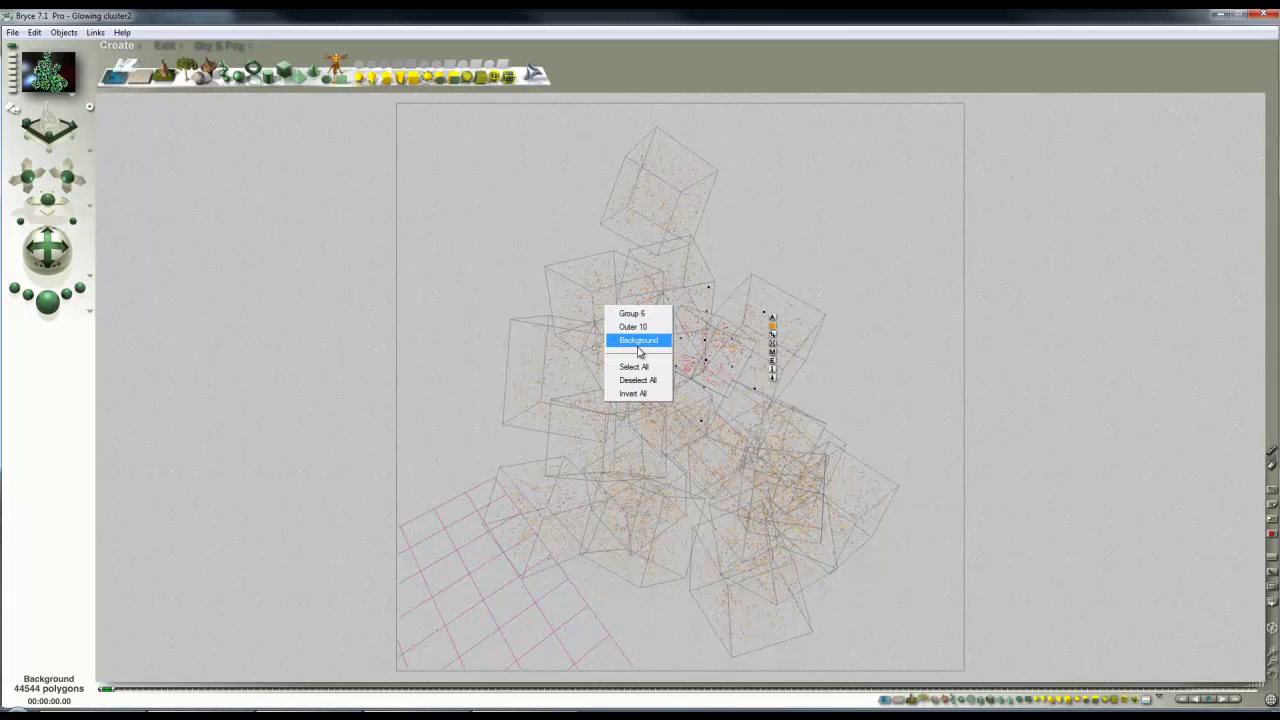
pyautogui.click(637, 341)
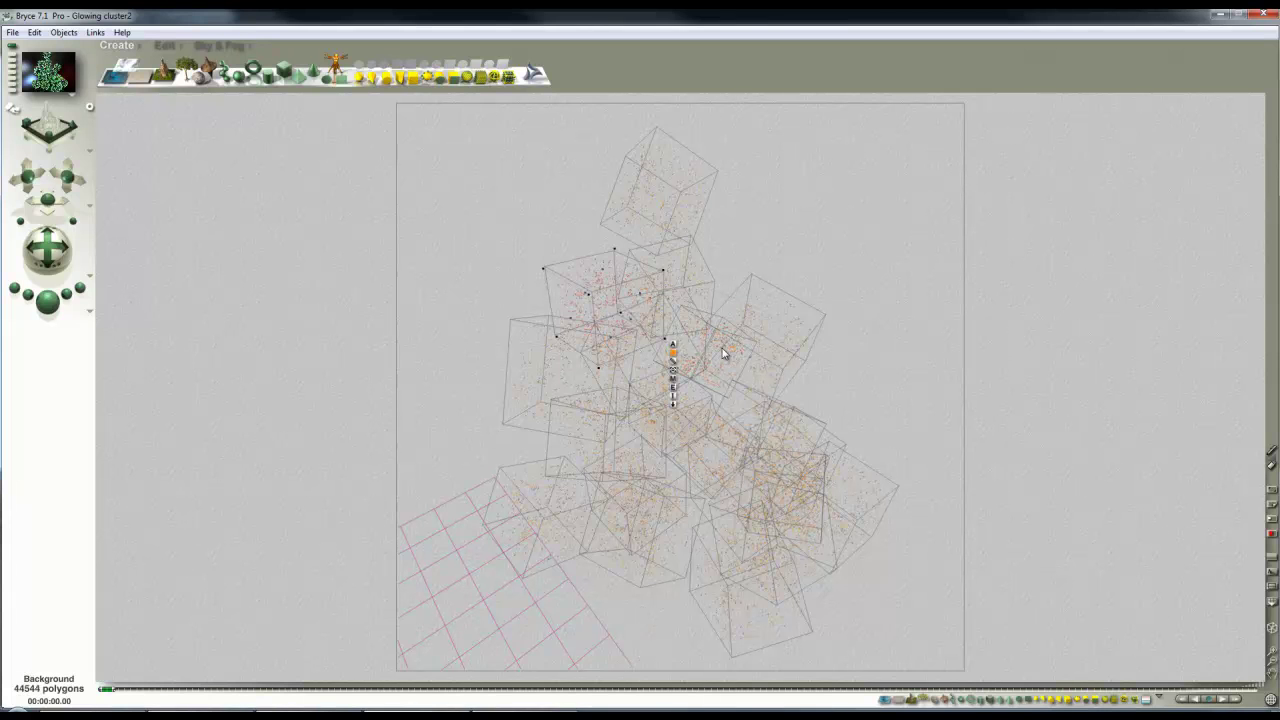